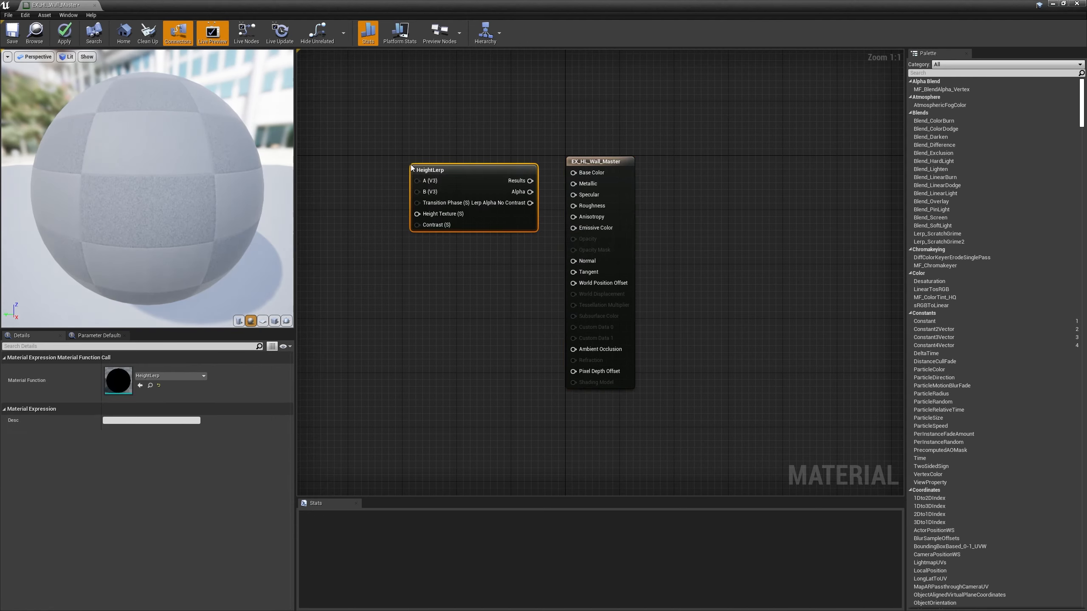
Place the HeightLerp node beside the material output and connect its Results to Base Color.
drag(458, 170, 429, 127)
right_drag(514, 89, 584, 99)
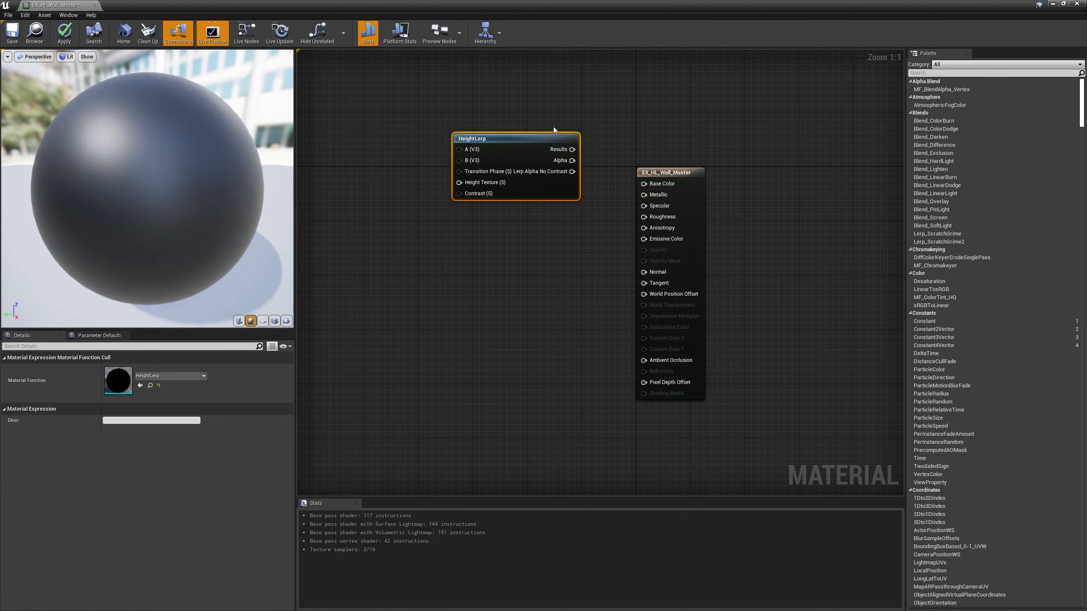
drag(564, 149, 643, 184)
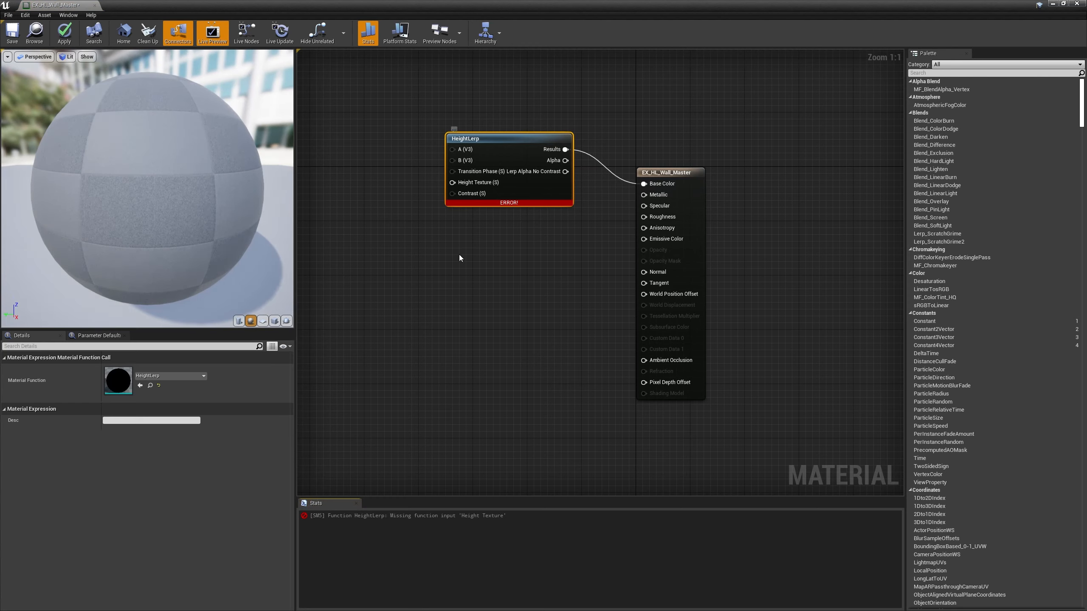
Paste two more HeightLerp nodes below the first and connect their Results to Roughness and Normal respectively.
key(ctrl+v)
key(ctrl+v)
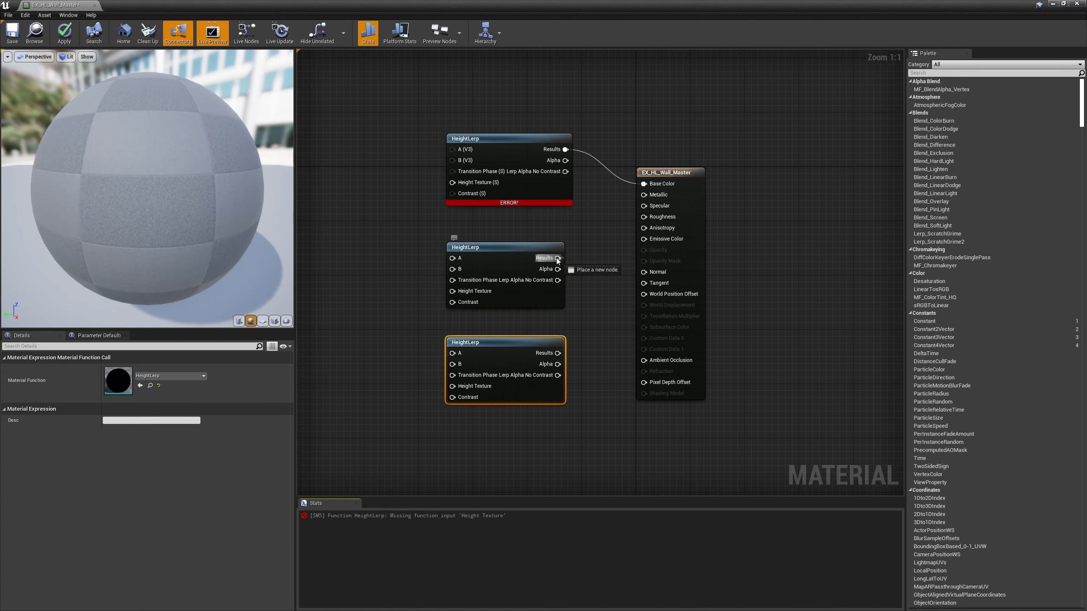
drag(557, 259, 643, 217)
drag(557, 352, 644, 272)
right_drag(468, 245, 597, 234)
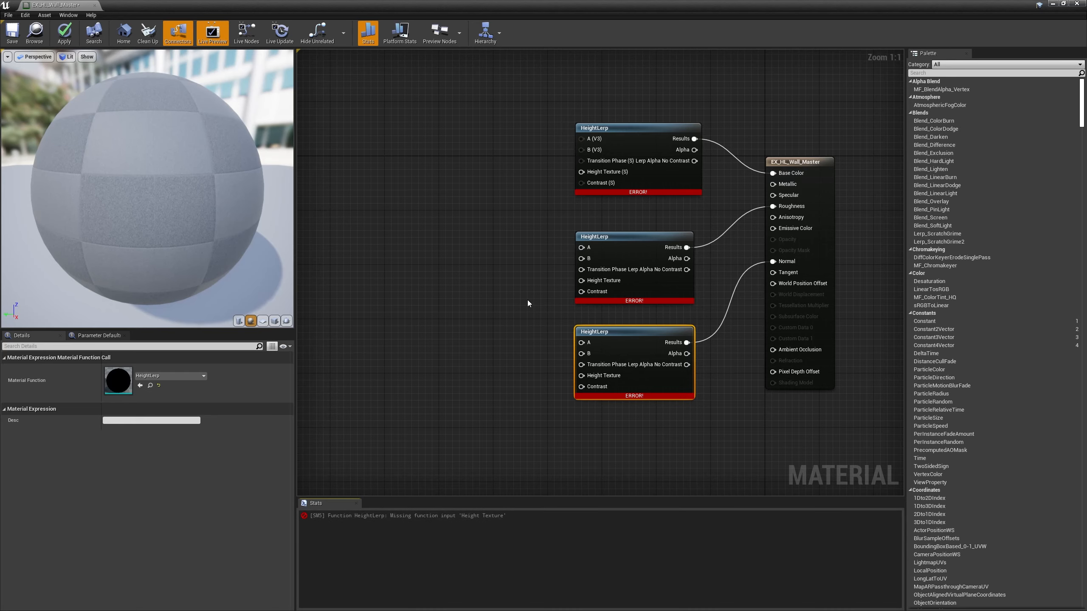
right_drag(510, 280, 521, 284)
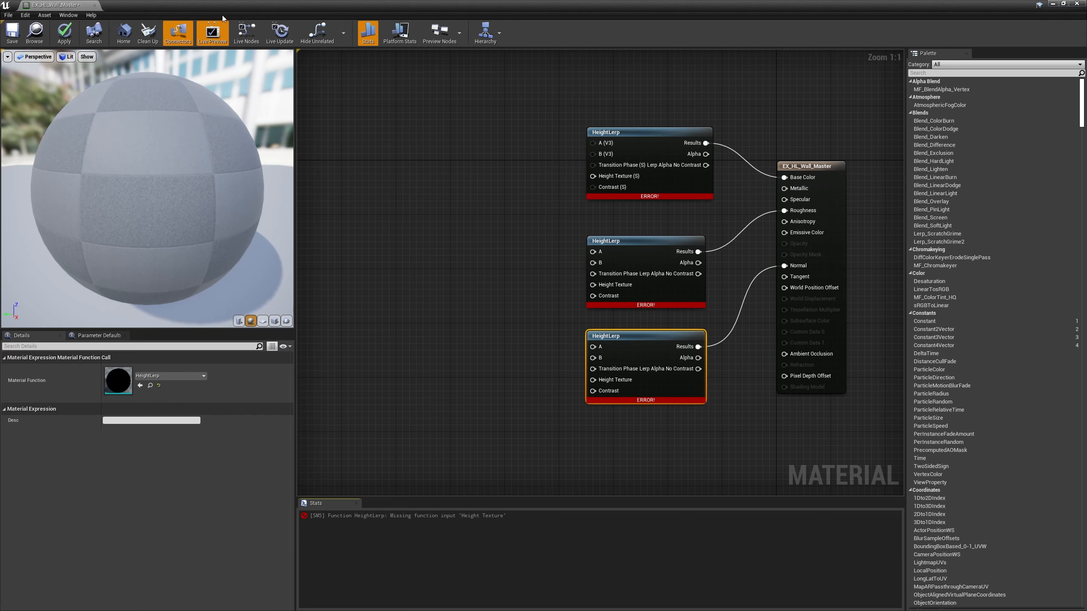
Shrink the material editor window to reveal the content browser and open the Albedo_2K_sfdseewa and Albedo_2K_uhwkbeho textures for viewing.
drag(226, 8, 268, 72)
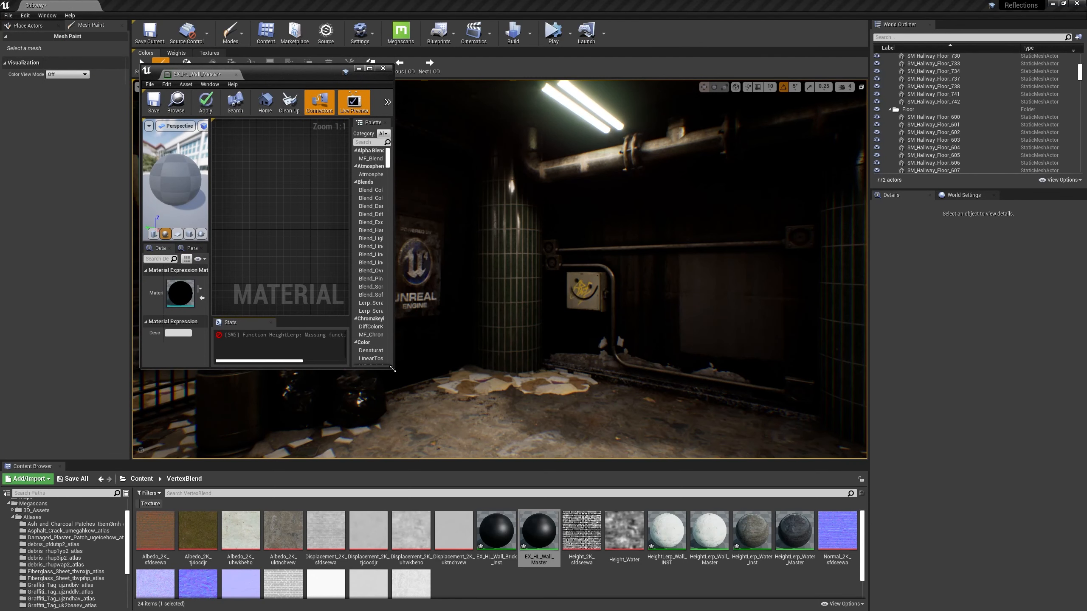
drag(393, 369, 620, 363)
double_click(156, 530)
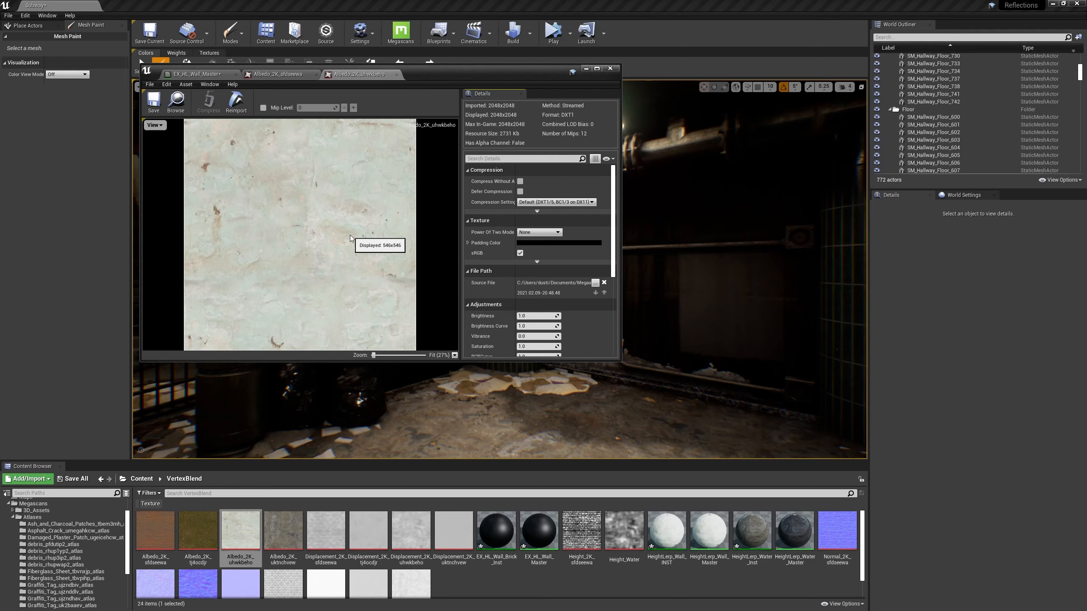
Switch to Quixel Bridge, look through the local Megascans wall surfaces, and return to Unreal Editor.
key(alt+Tab)
key(alt+Tab)
key(alt+Tab)
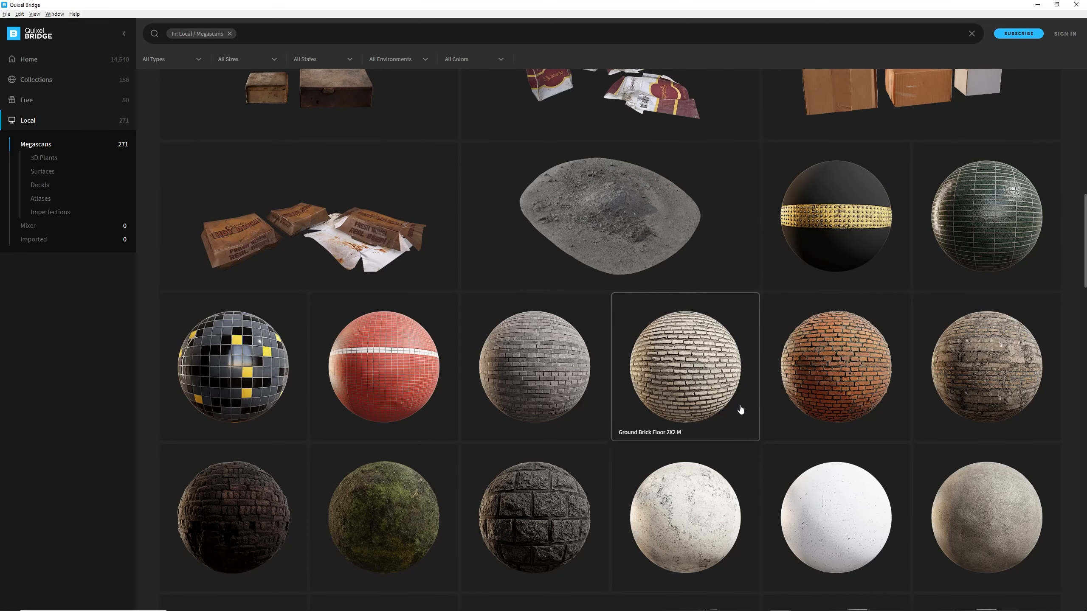
scroll(702, 519, down, 4)
scroll(687, 409, up, 2)
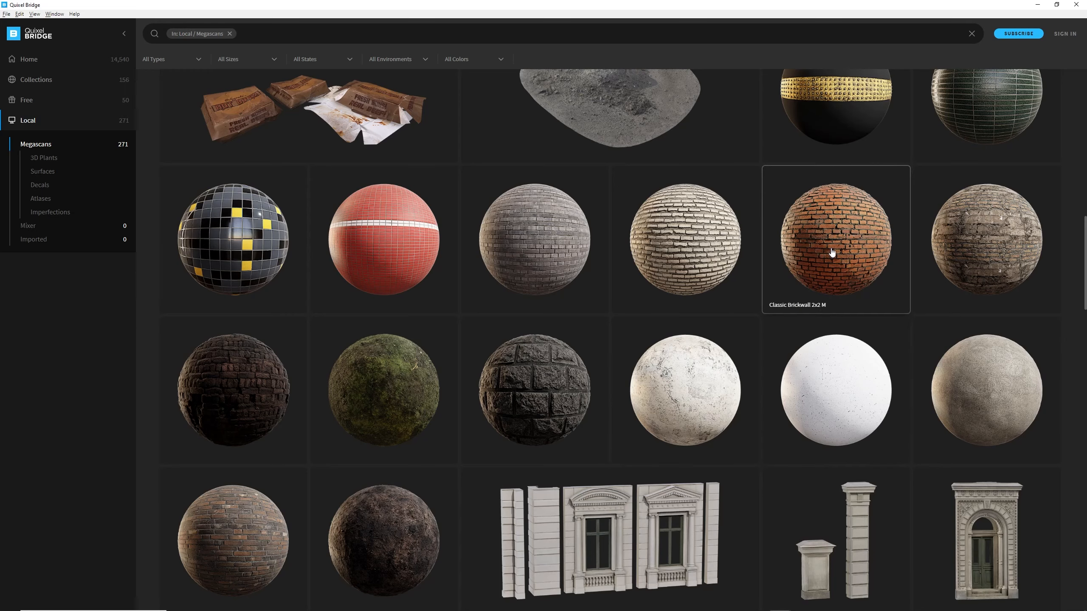
key(alt+Tab)
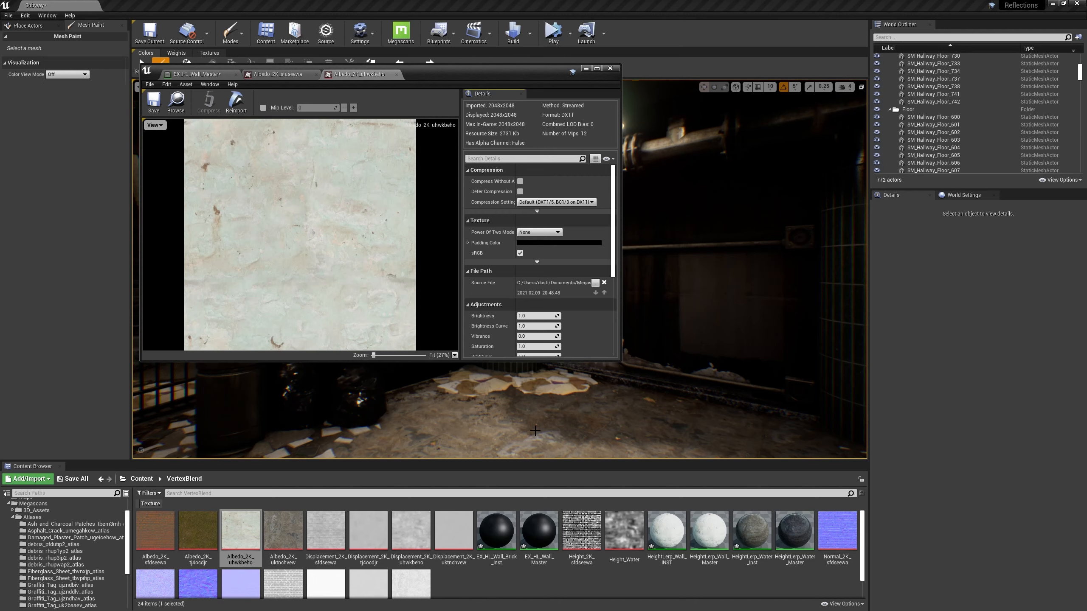
Add the Albedo_2K_sfdseewa and Albedo_2K_uhwkbeho textures to the material graph, stacked with the brick albedo above the other.
click(155, 530)
ctrl+click(240, 530)
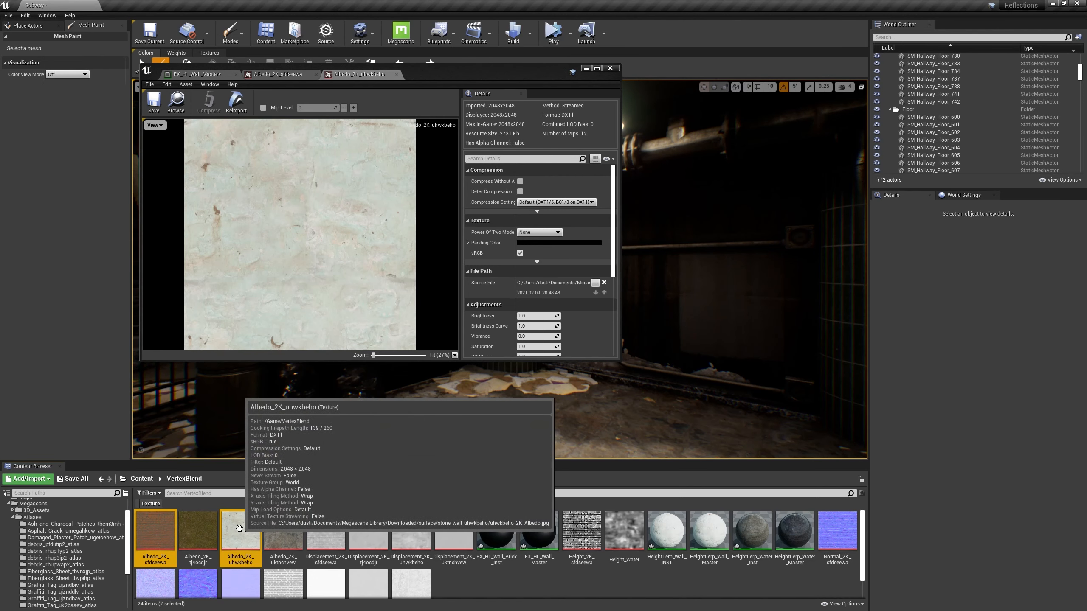
click(277, 74)
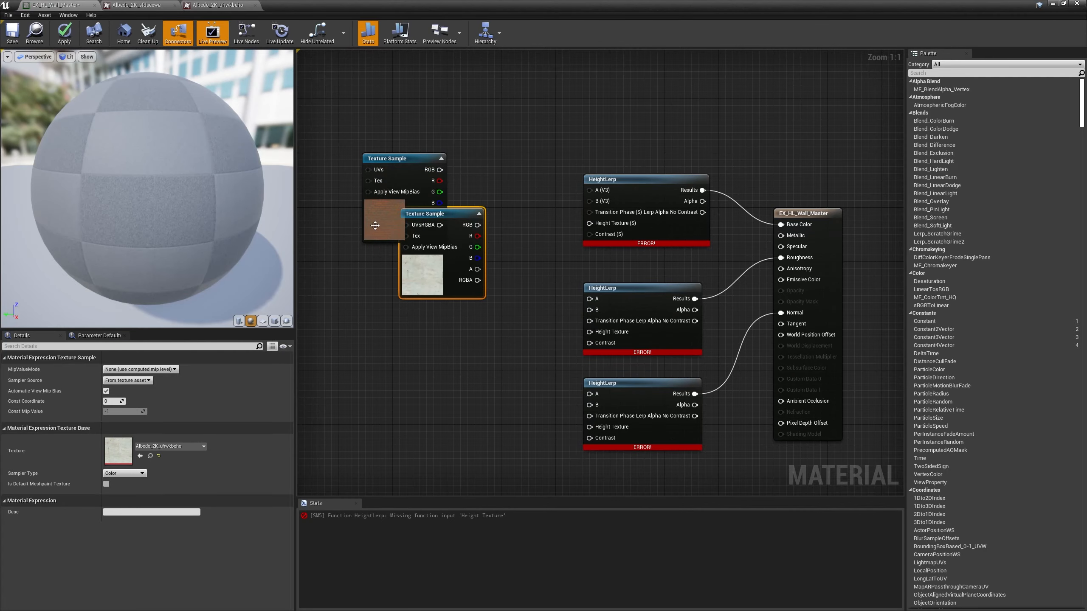
drag(368, 218, 458, 100)
drag(402, 259, 416, 198)
drag(475, 96, 434, 117)
Connect the brick albedo's RGB to input A and the stone wall albedo's RGB to input B of the Base Color HeightLerp.
right_drag(579, 98, 569, 126)
drag(485, 99, 579, 218)
drag(480, 192, 579, 230)
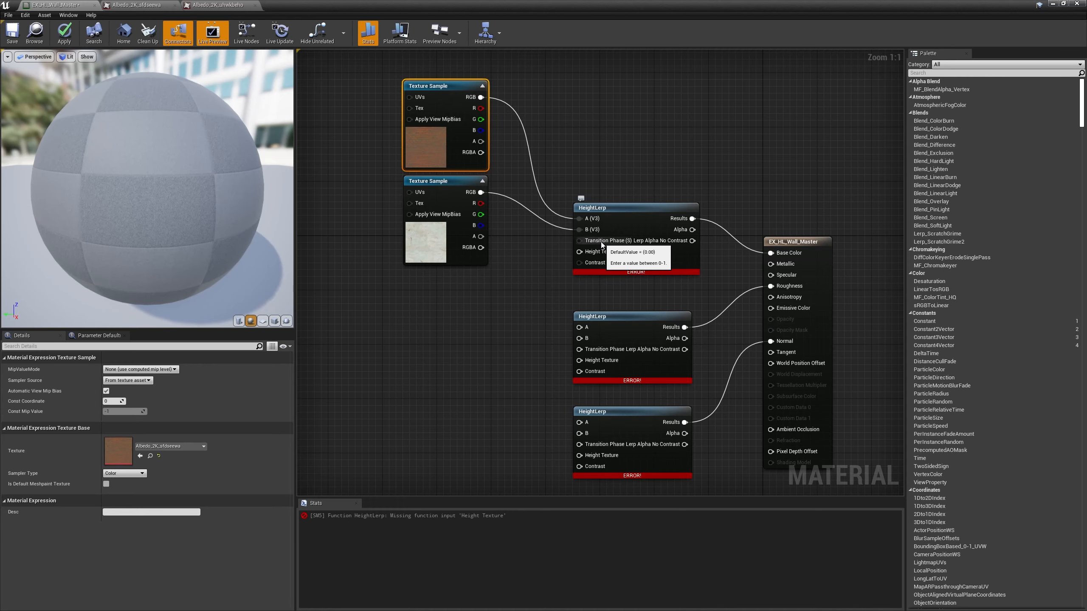
Add a Vertex Color node to the graph and place it below and left of the albedo textures.
right_click(401, 349)
text(ver)
key(Return)
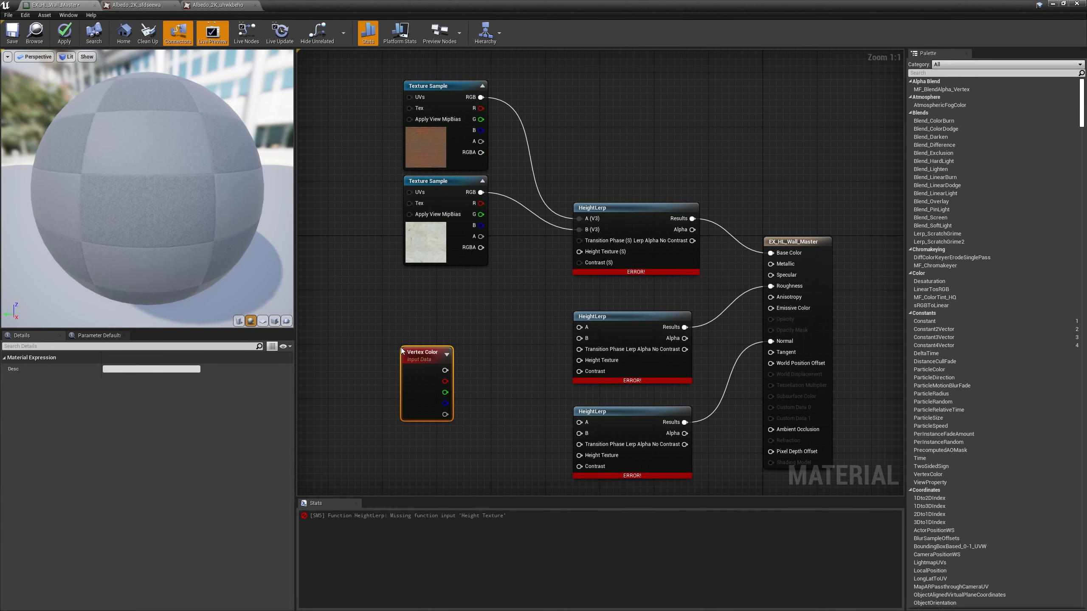
drag(422, 357, 348, 306)
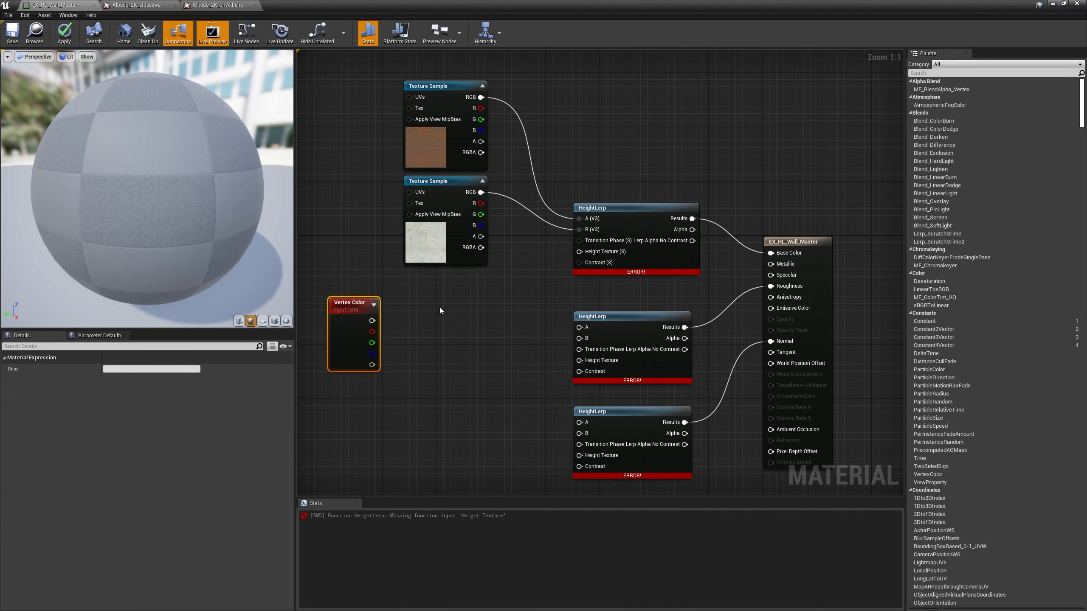
Connect the Vertex Color's red channel to the Transition Phase input of all three HeightLerp nodes.
right_drag(439, 308, 487, 300)
drag(418, 324, 626, 234)
drag(418, 325, 626, 342)
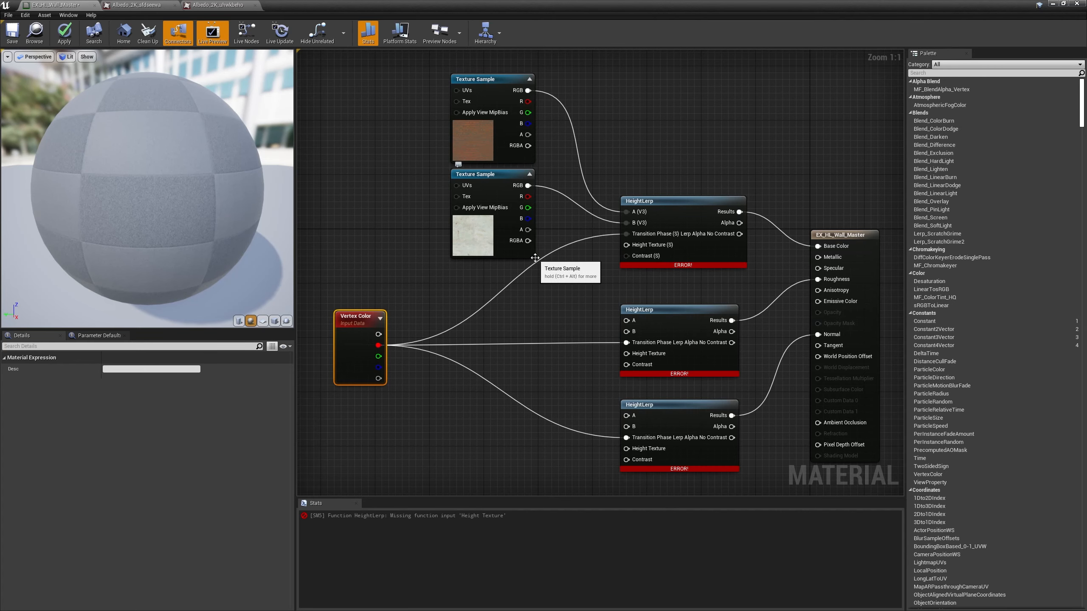
Promote the Base Color HeightLerp's Contrast input to a parameter and place it below the Vertex Color node.
right_drag(496, 250, 517, 233)
right_click(659, 238)
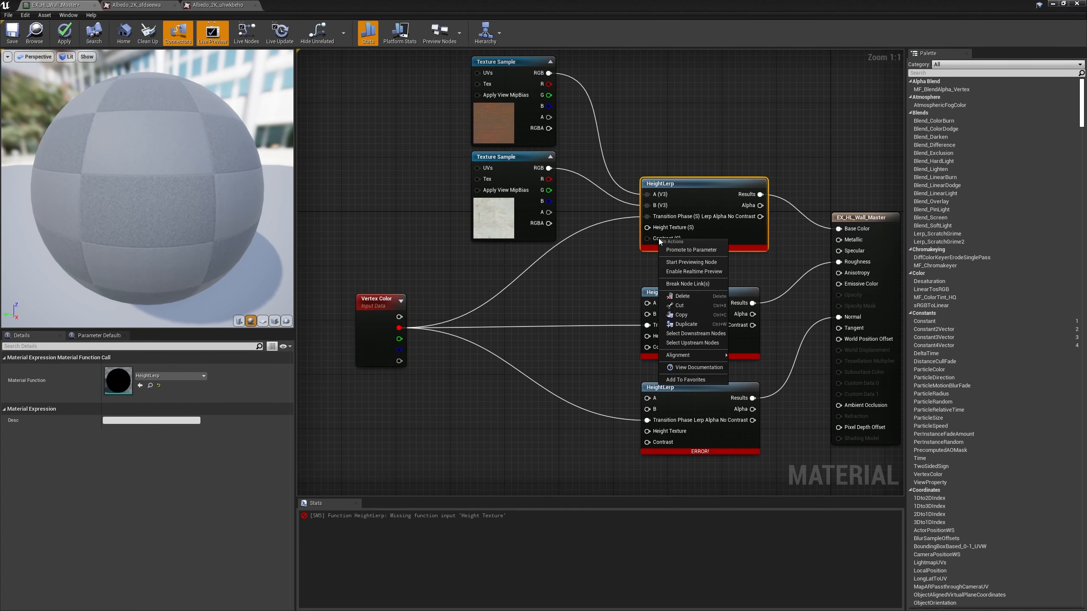
click(678, 250)
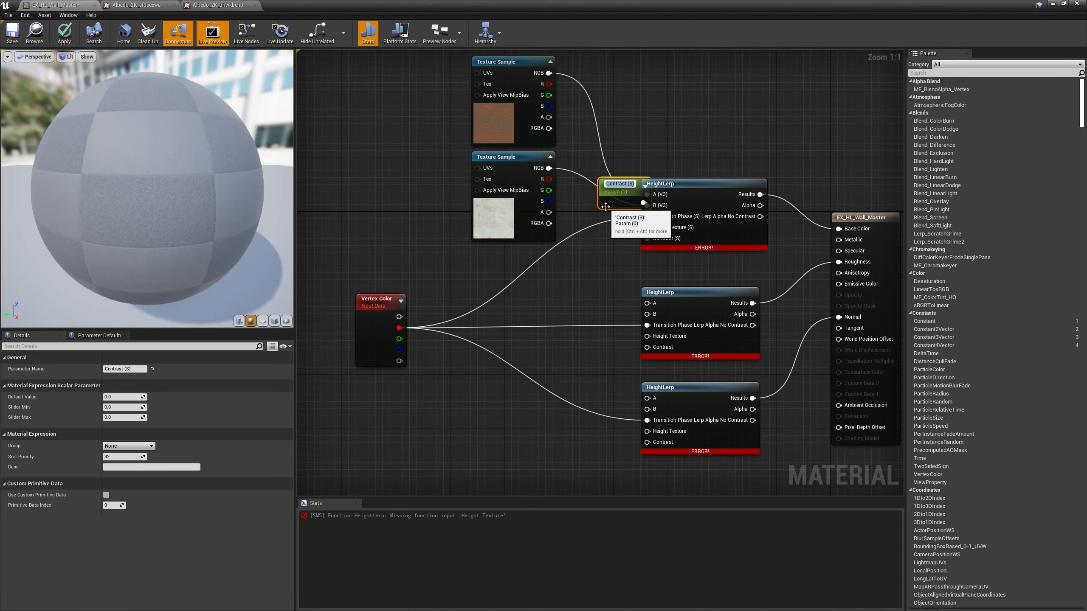
drag(608, 205, 367, 408)
right_drag(440, 377, 515, 333)
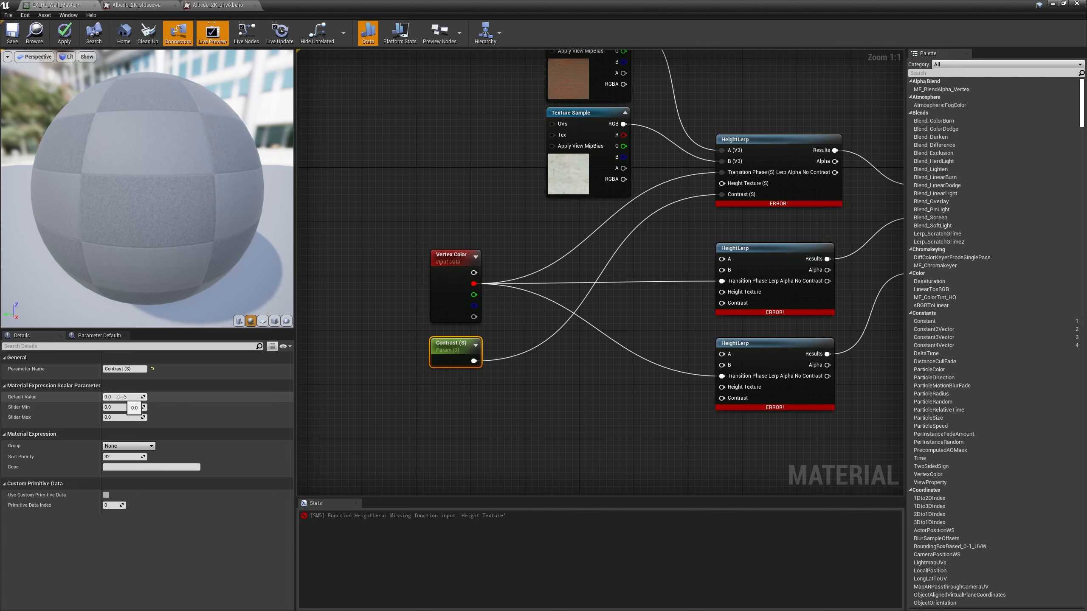
Set the Contrast parameter's slider maximum to 10 and connect it to the Contrast inputs of the other two HeightLerp nodes.
click(124, 418)
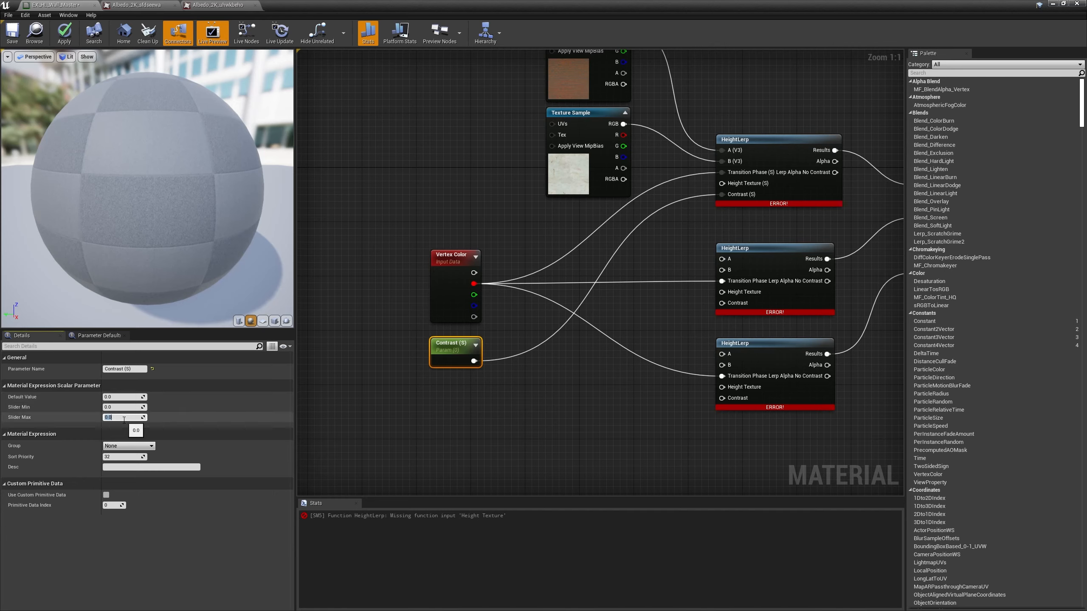
text(10)
key(Return)
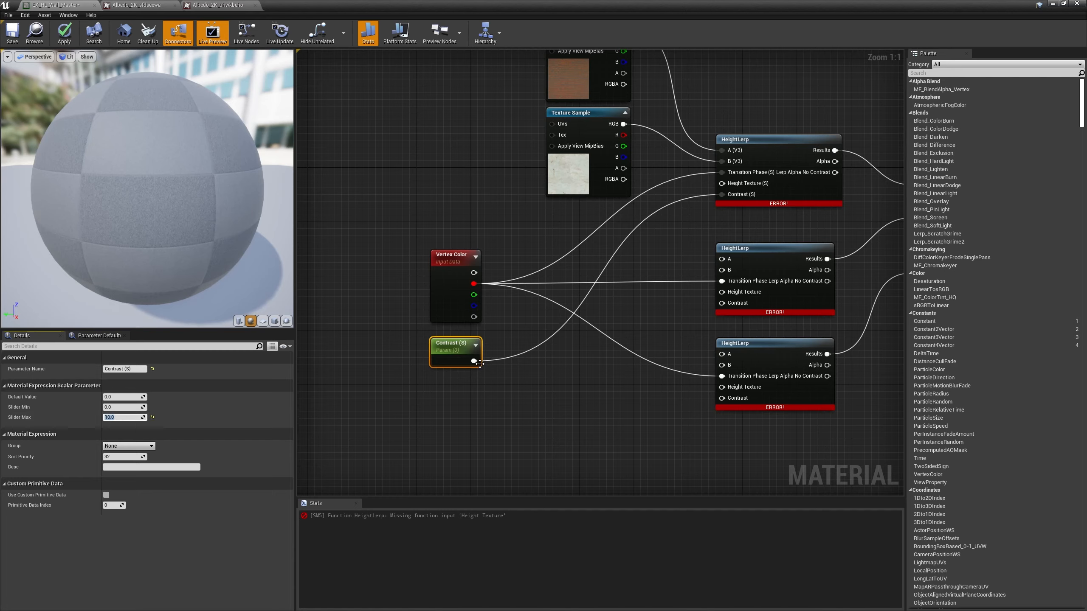
drag(473, 361, 722, 303)
drag(477, 365, 665, 399)
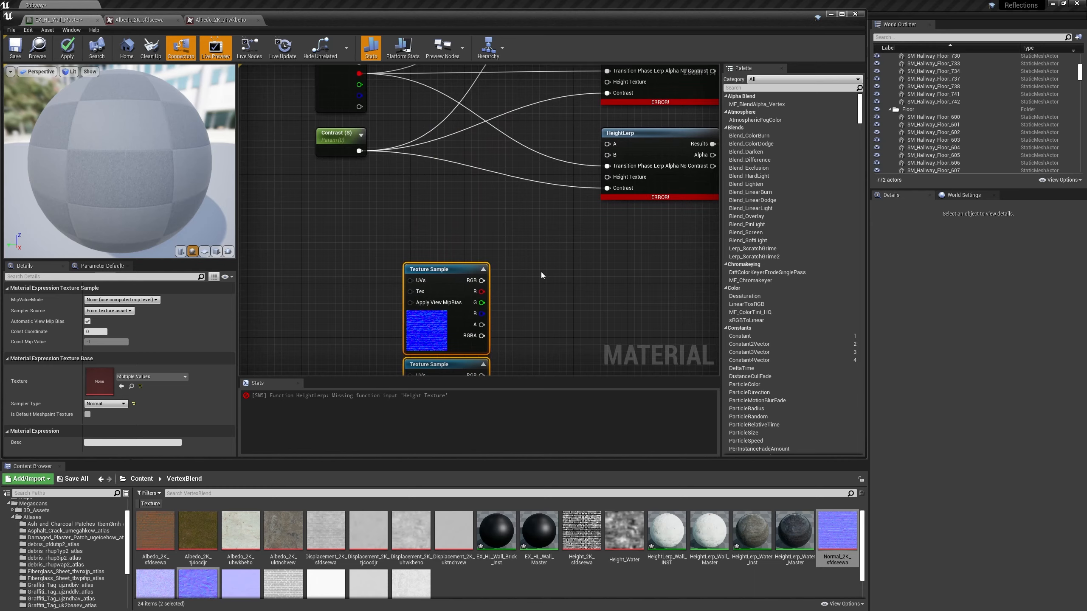
Place the two normal map Texture Samples below the Contrast parameter and connect their RGB outputs to A and B of the Normal HeightLerp.
right_drag(428, 356, 428, 300)
drag(415, 333, 415, 278)
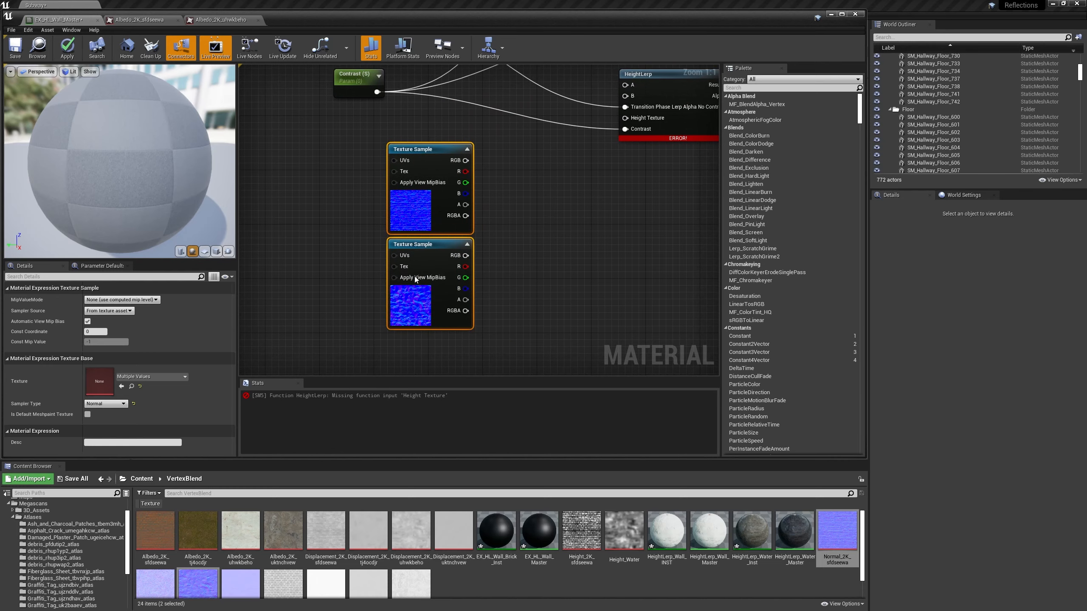
right_drag(415, 279, 410, 330)
drag(460, 211, 612, 143)
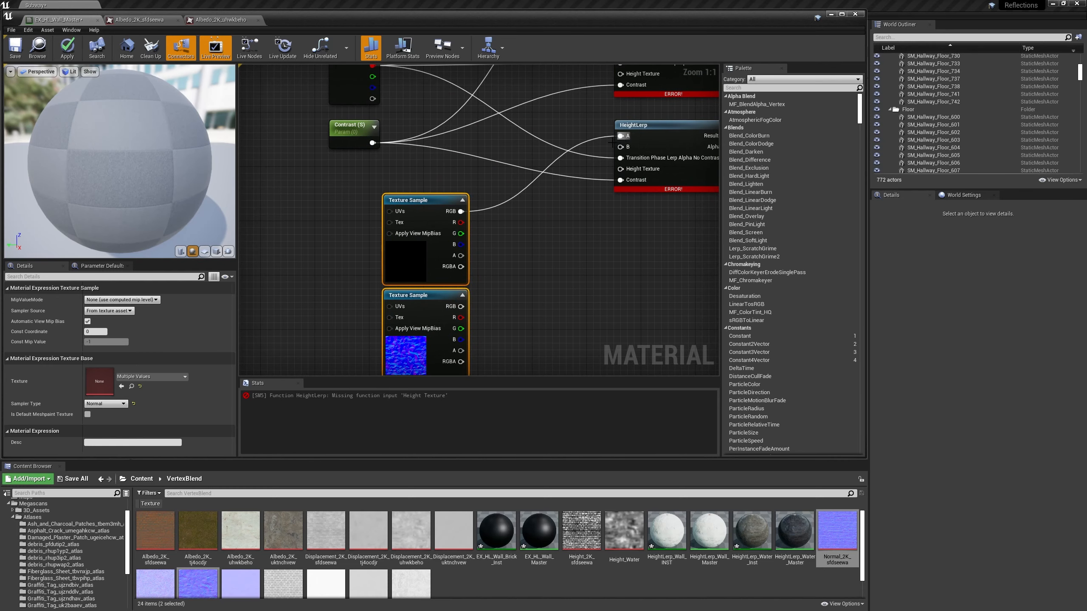
drag(460, 306, 621, 147)
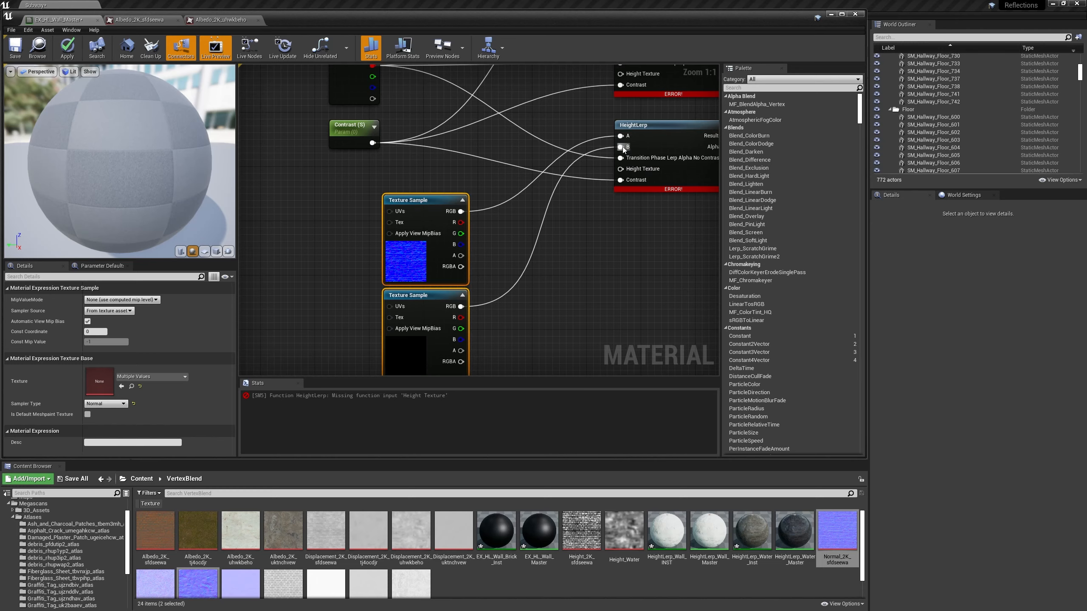
Add the Roughness_2K_sfdseewa and Roughness_2K_uhwkbeho textures to the material graph.
right_drag(650, 267, 605, 272)
scroll(442, 571, down, 2)
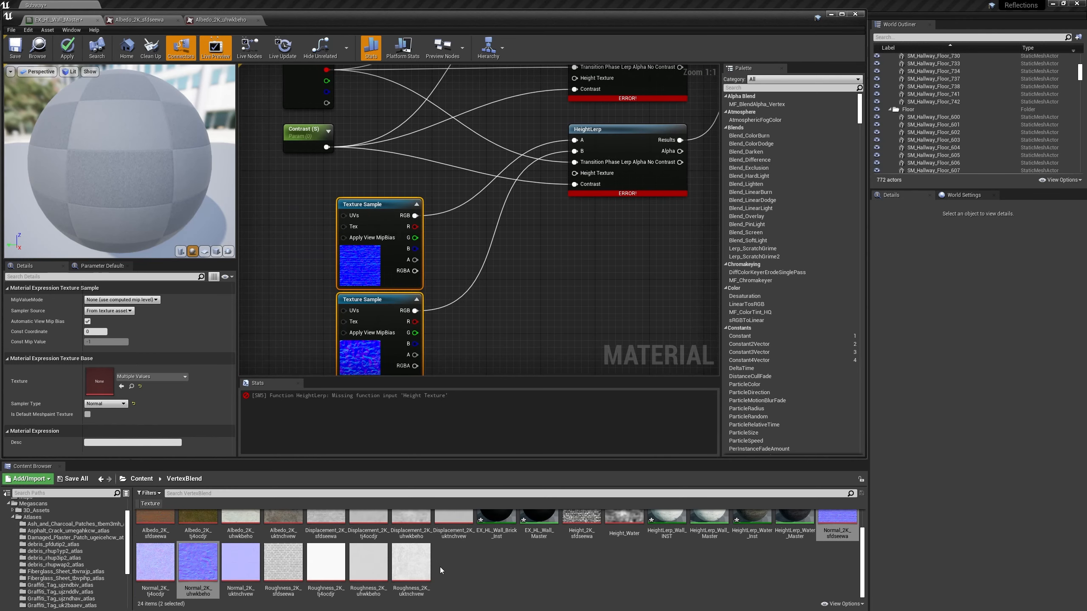
click(283, 562)
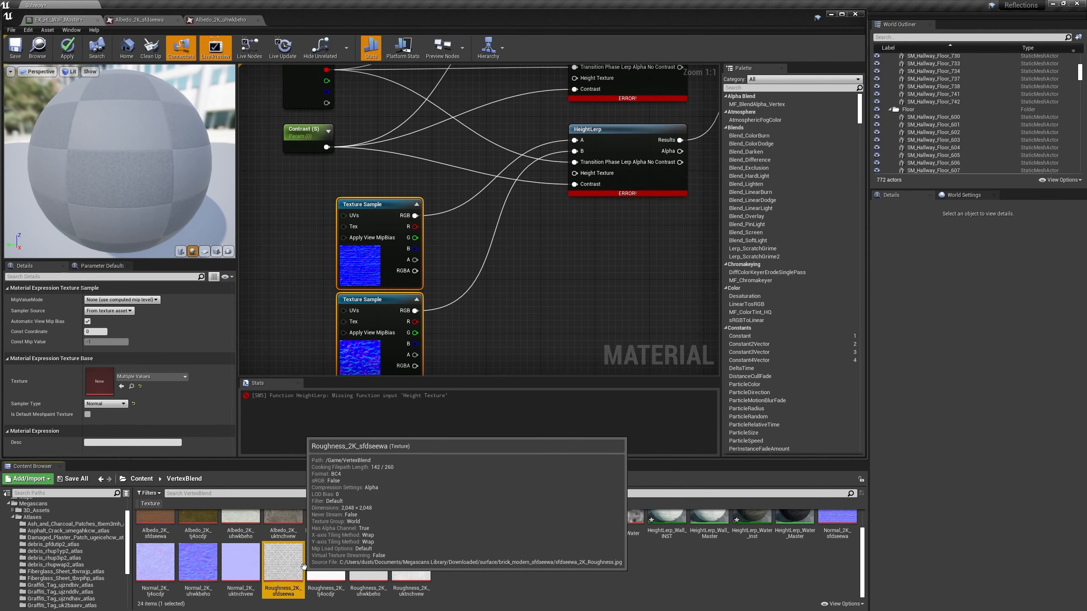
ctrl+click(362, 562)
drag(363, 562, 522, 281)
Stack the two roughness Texture Samples and connect their RGB outputs to A and B of the Roughness HeightLerp.
right_drag(522, 281, 566, 176)
drag(324, 140, 418, 253)
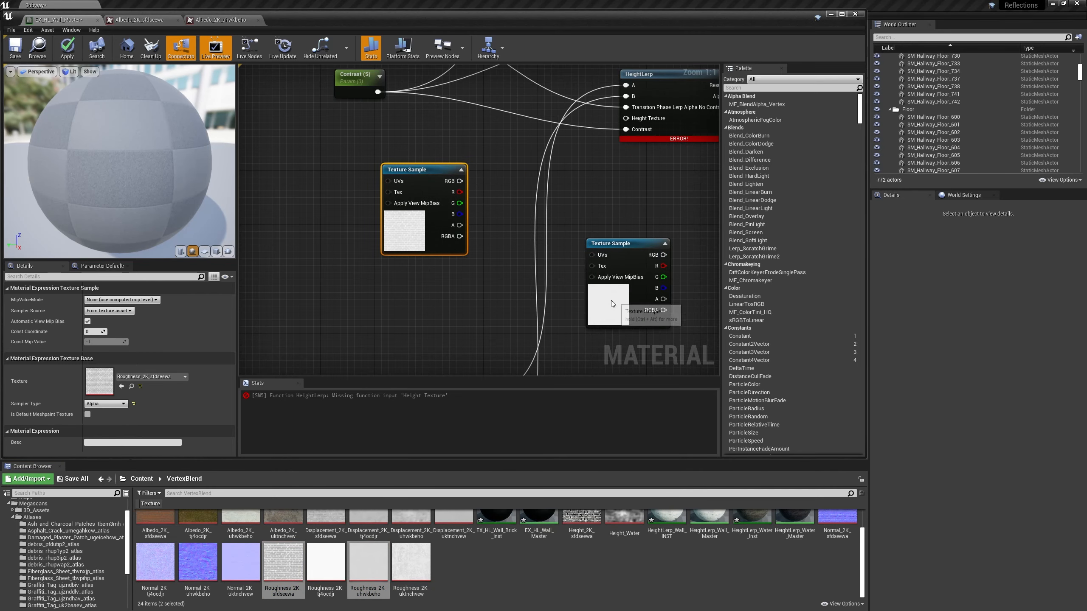
drag(609, 307, 410, 324)
right_drag(566, 206, 520, 275)
drag(414, 345, 528, 161)
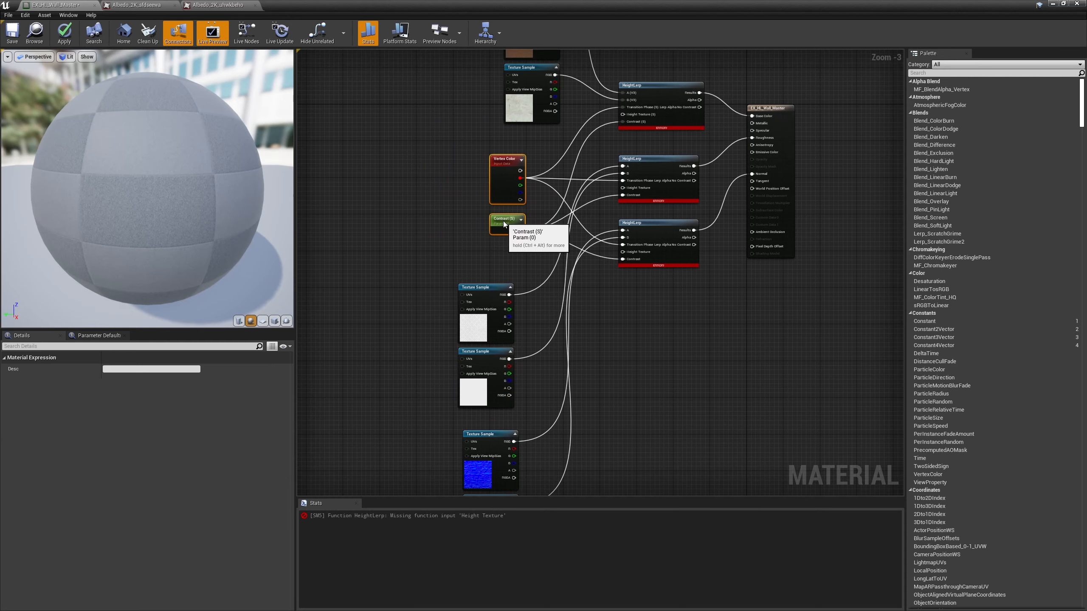
Tidy the graph by moving Vertex Color and Contrast to the far left and grouping each texture pair beside its HeightLerp.
right_drag(659, 150, 523, 149)
scroll(523, 150, up, 1)
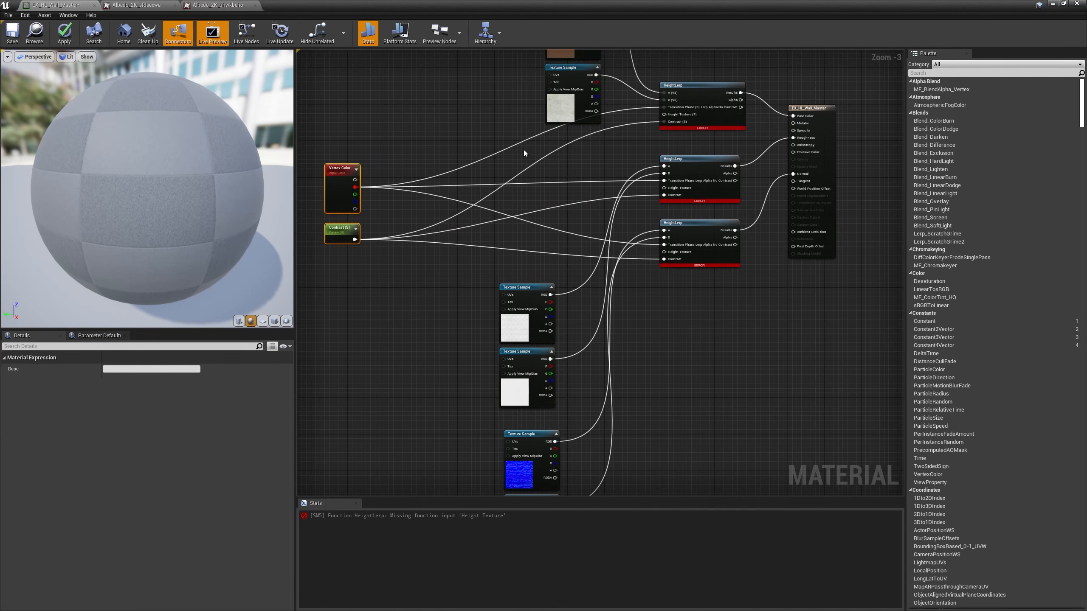
scroll(586, 182, up, 2)
drag(476, 472, 513, 306)
drag(464, 182, 648, 284)
mouse_move(656, 238)
mouse_down()
mouse_move(624, 173)
mouse_move(656, 248)
mouse_up()
right_drag(607, 385, 607, 214)
drag(453, 274, 667, 449)
drag(505, 343, 504, 273)
click(605, 321)
scroll(605, 320, up, 3)
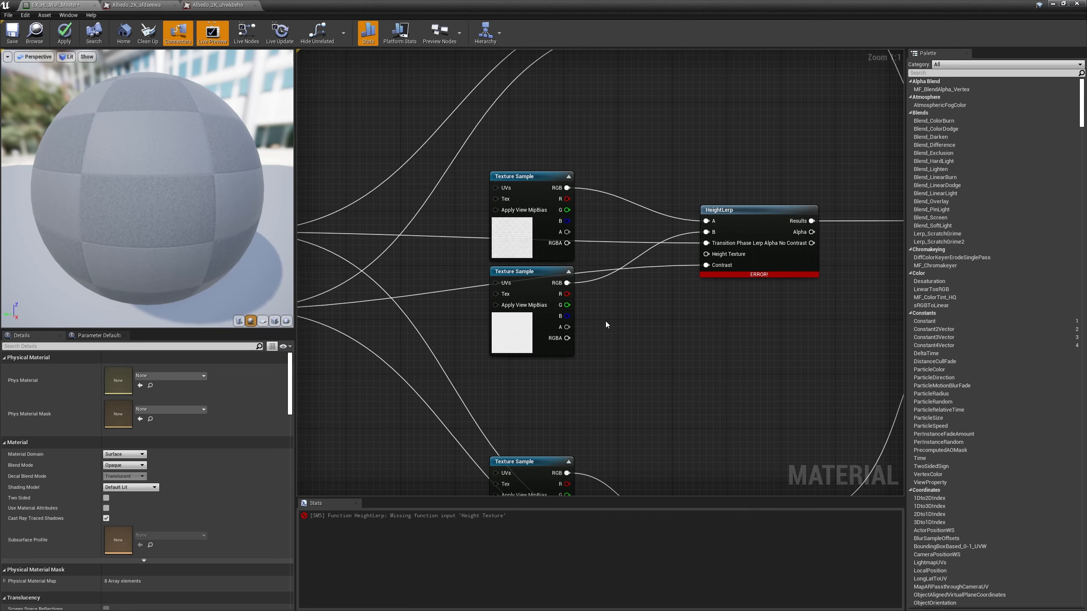
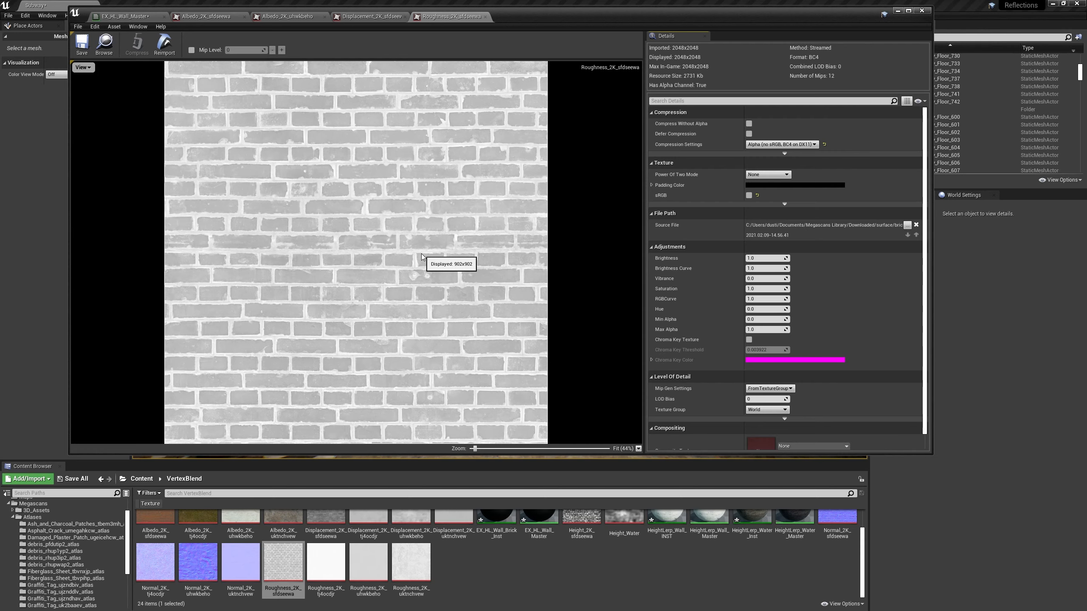
Switch to Photoshop, paste the copied brick roughness texture into the Untitled-1 document, and rename its layer Roughness.
key(alt+Tab)
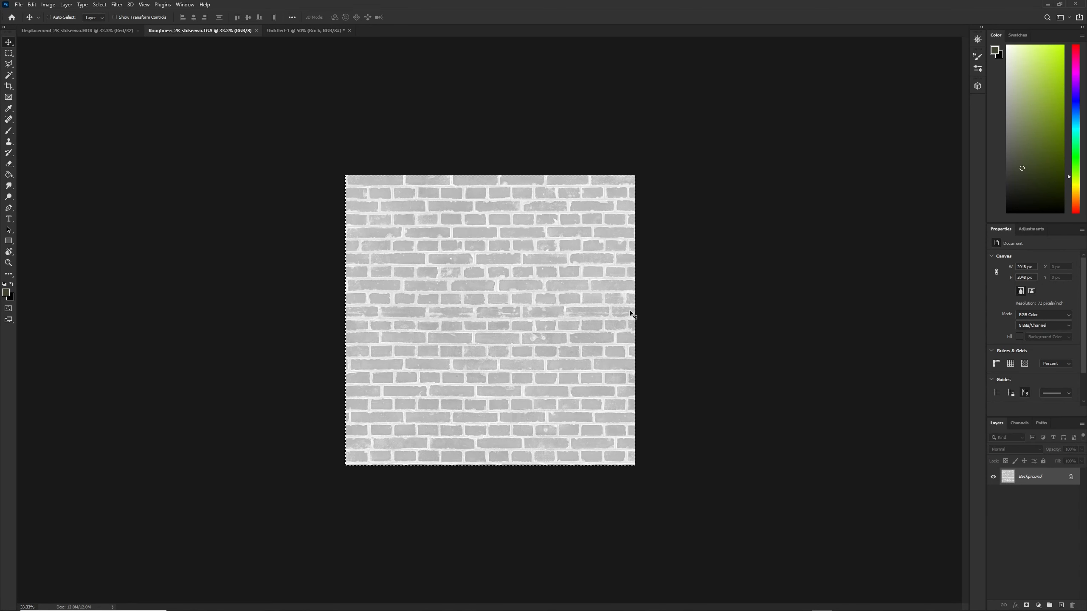
click(306, 28)
key(ctrl+v)
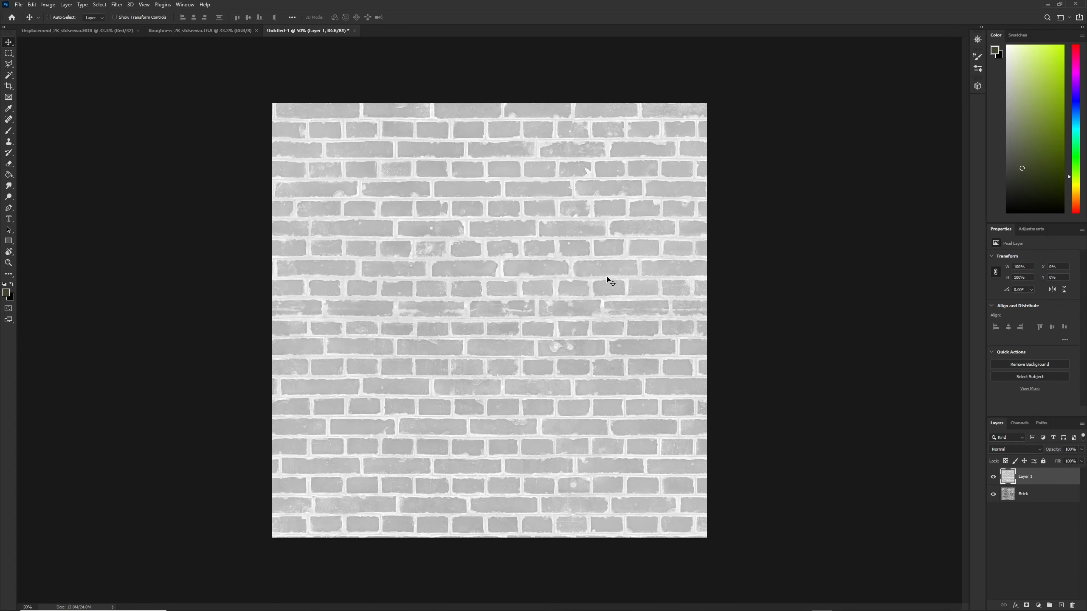
double_click(1025, 476)
text(Roughness)
key(Return)
Raise the Roughness layer's Levels input black point to 163, and invert the layer's tones.
key(ctrl+l)
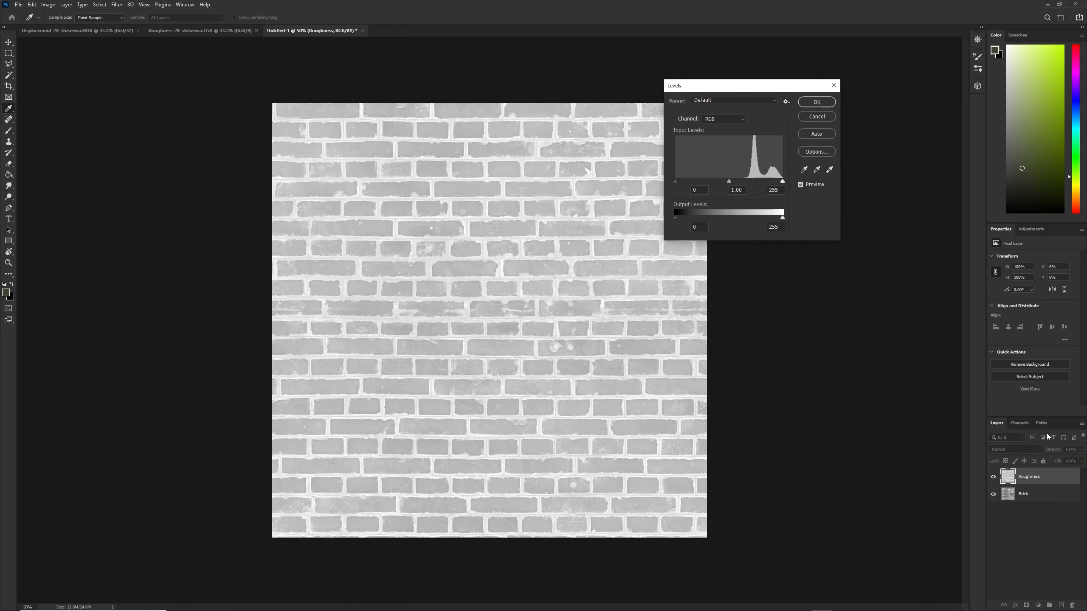
drag(675, 181, 743, 181)
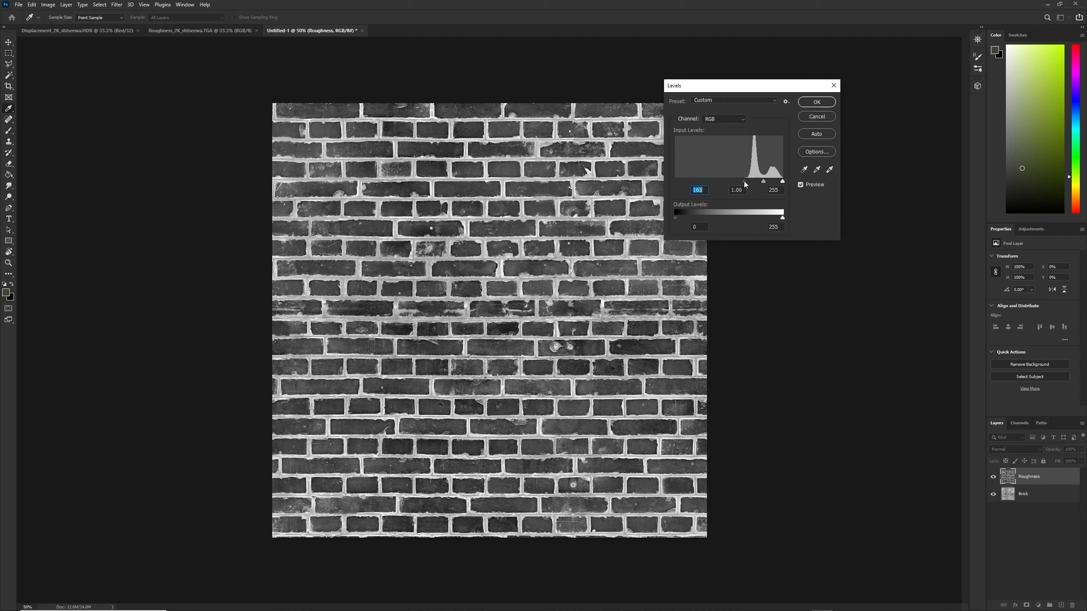
click(816, 102)
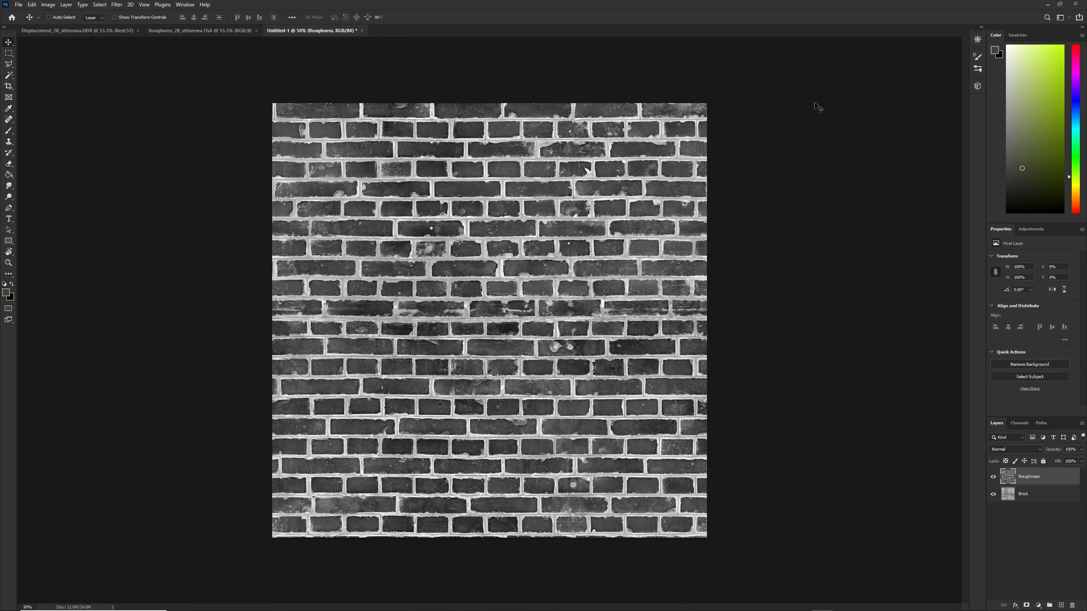
key(ctrl+i)
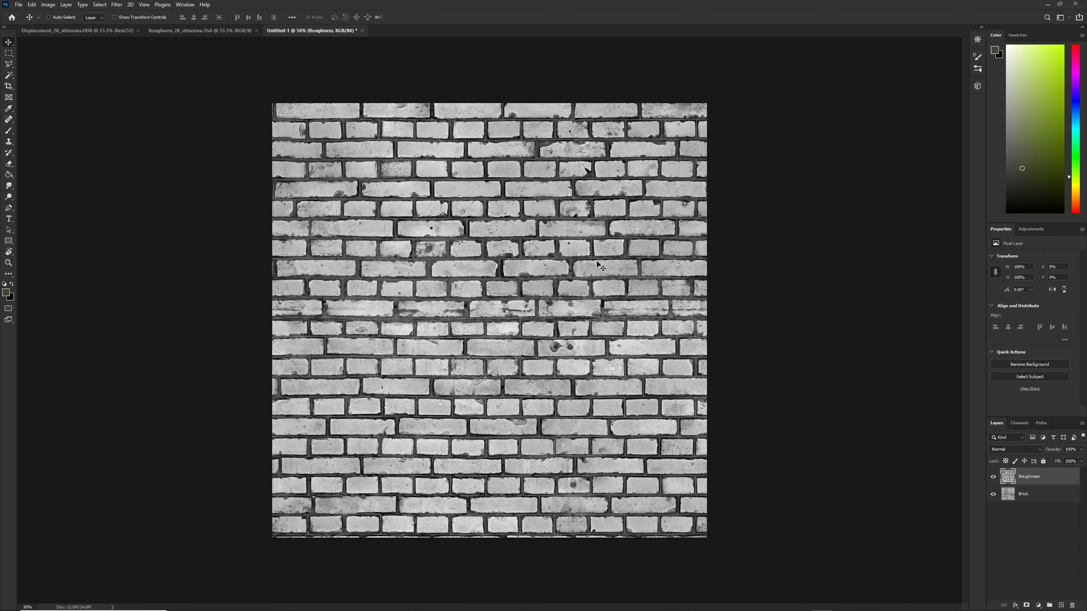
Try several darkening, lightening and contrast blend modes on the Roughness layer over Brick, and set it to Multiply.
click(992, 477)
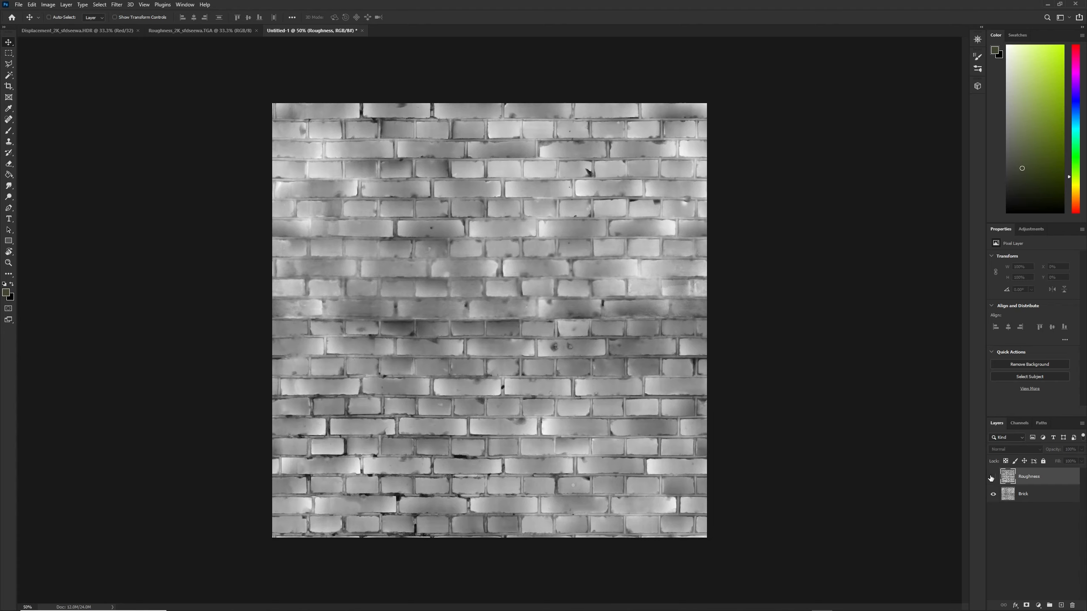
click(1014, 449)
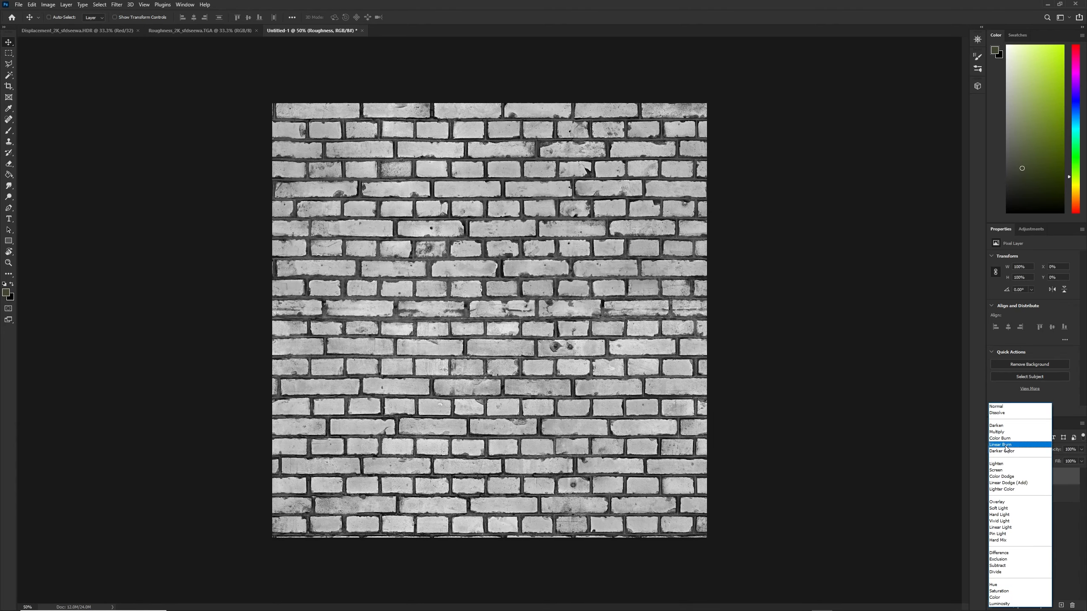
click(1003, 426)
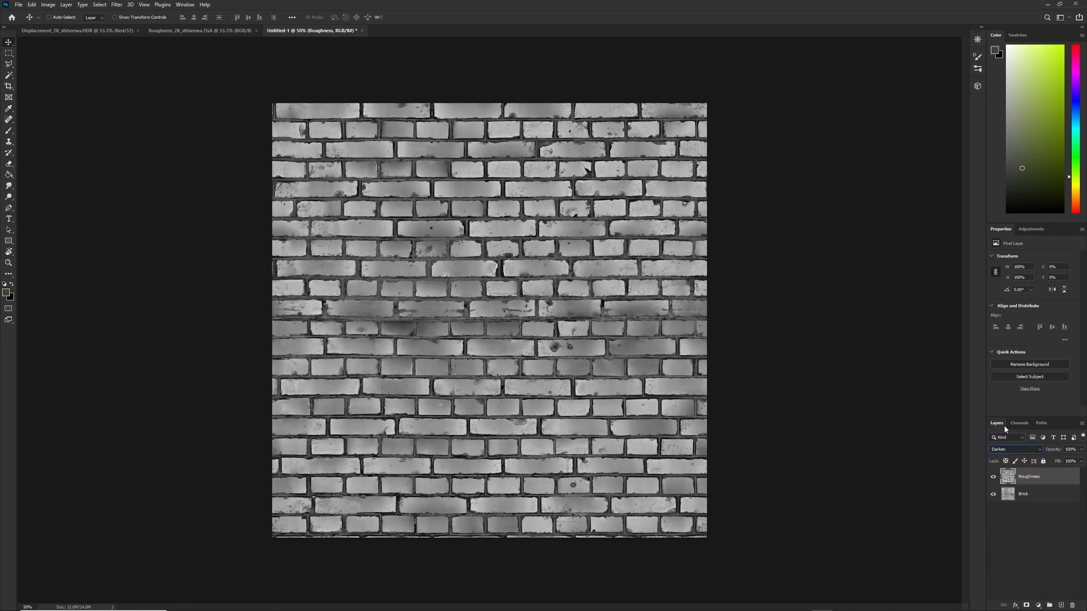
key(Down)
key(Down)
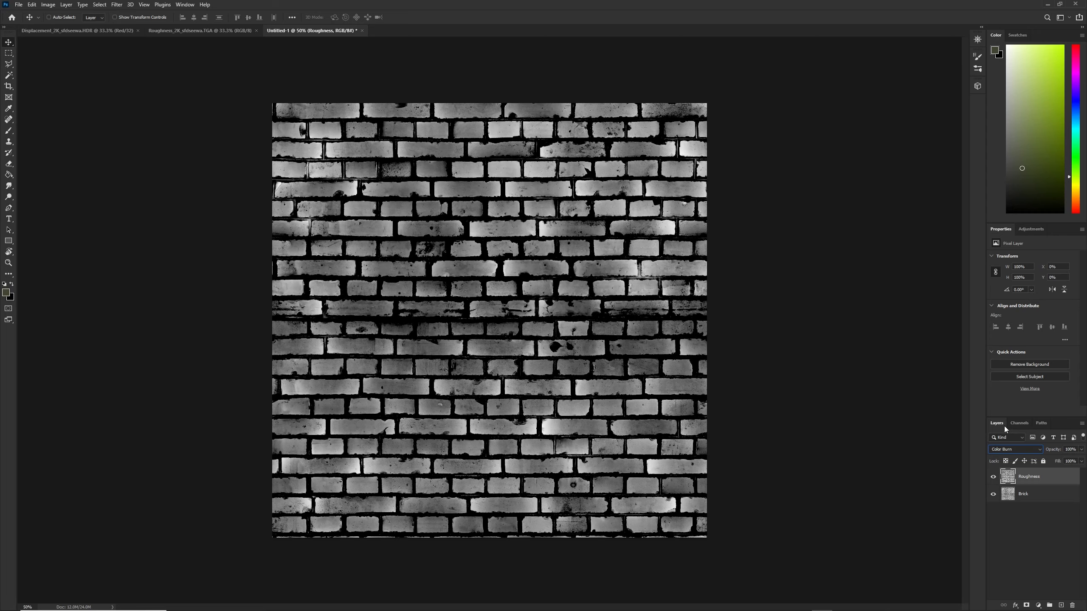
key(Down)
key(Down)
key(Down)
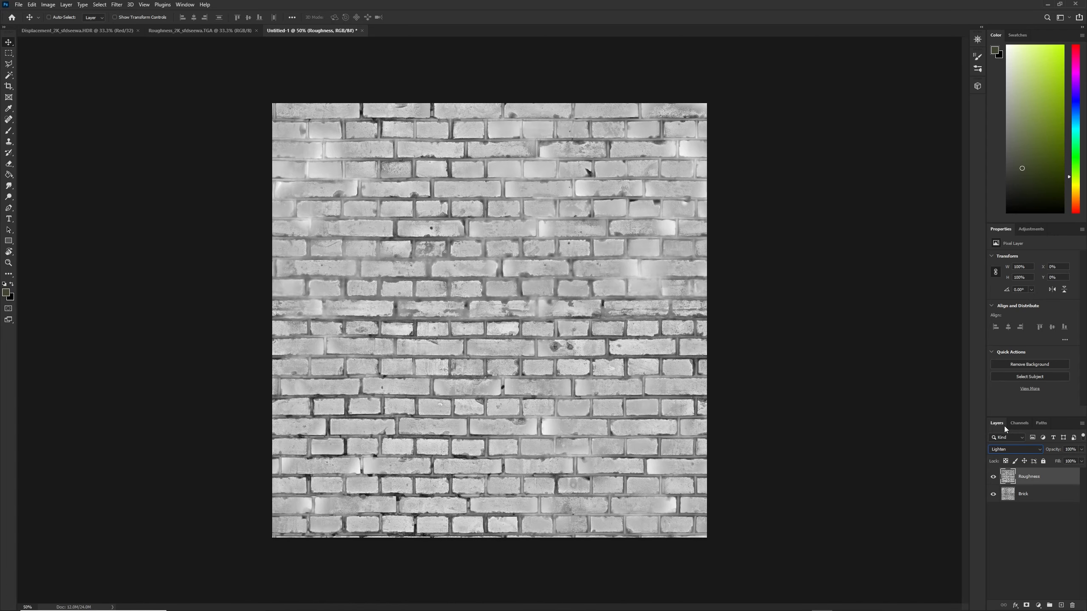
key(Down)
key(Down)
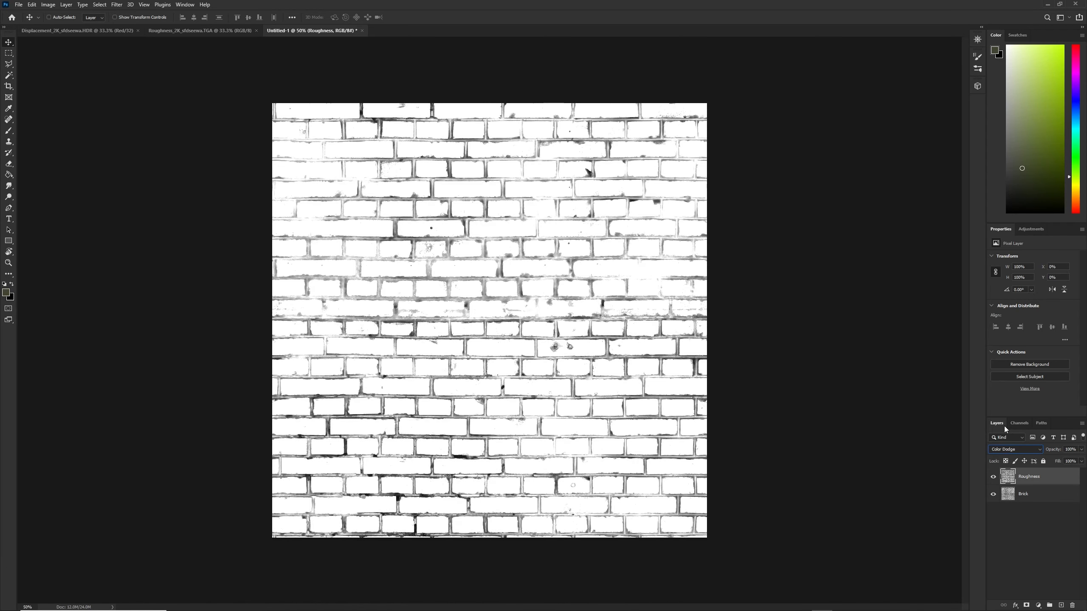
key(Down)
key(Down)
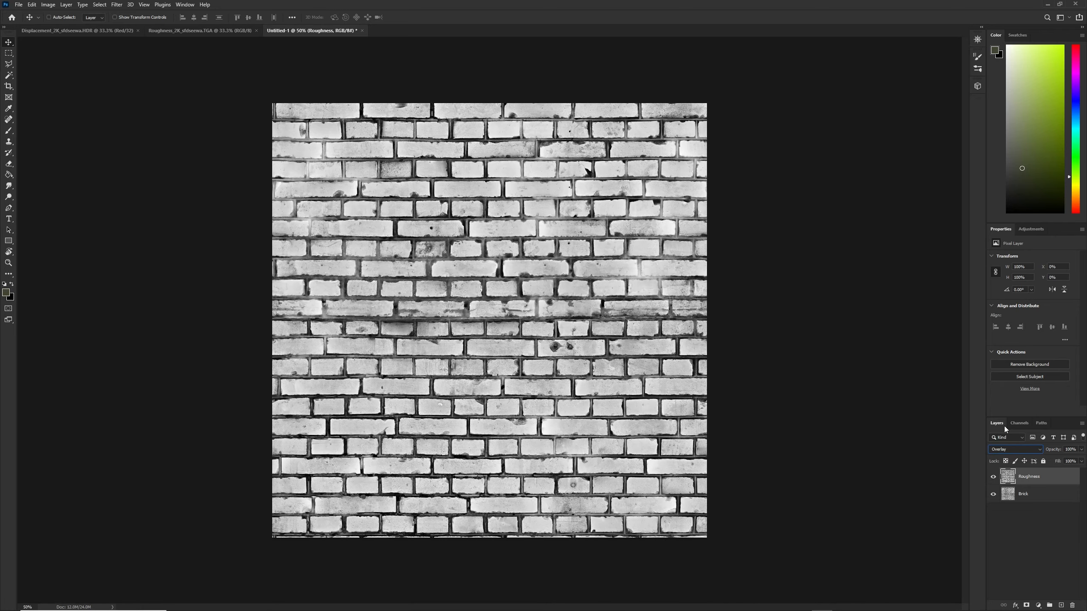
key(Up)
key(Up)
key(Up)
key(Up)
key(Up)
key(Up)
key(Up)
key(Up)
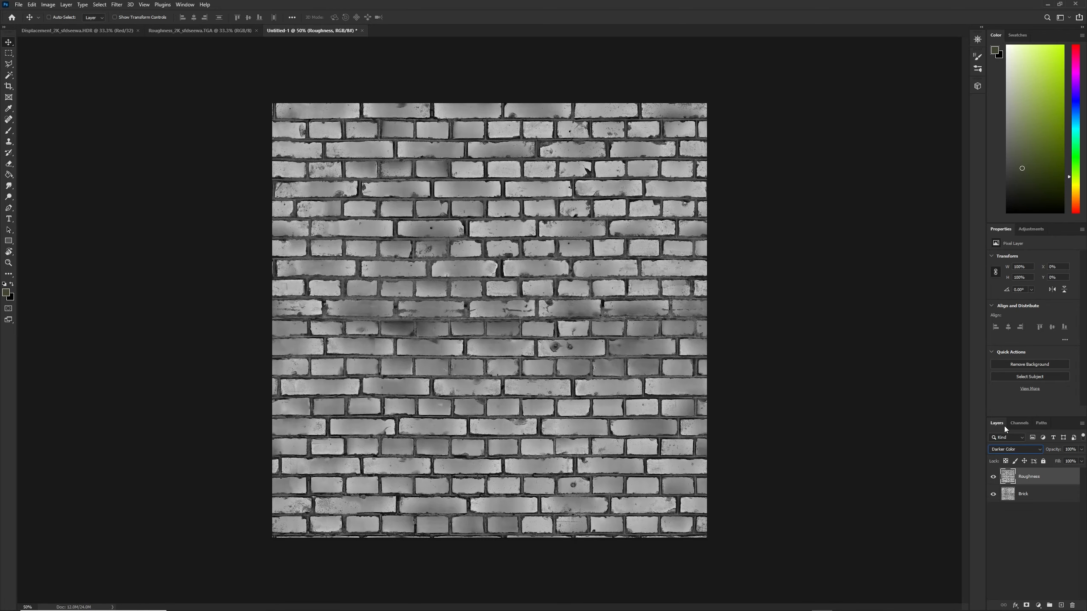
key(Up)
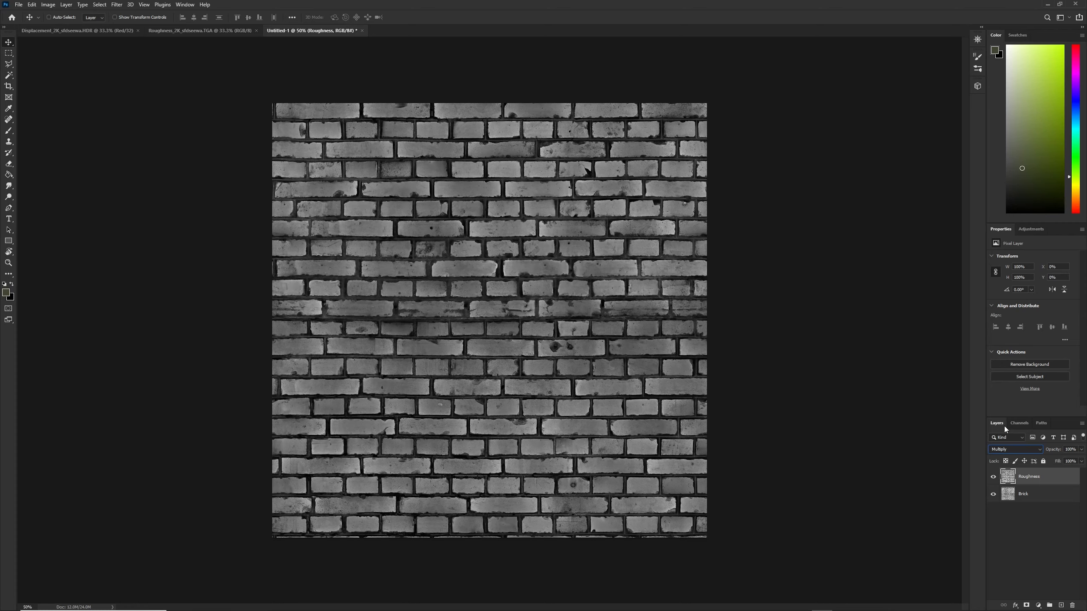
Compare the brick texture with the Roughness layer hidden and shown.
click(996, 478)
click(994, 477)
click(994, 477)
click(993, 477)
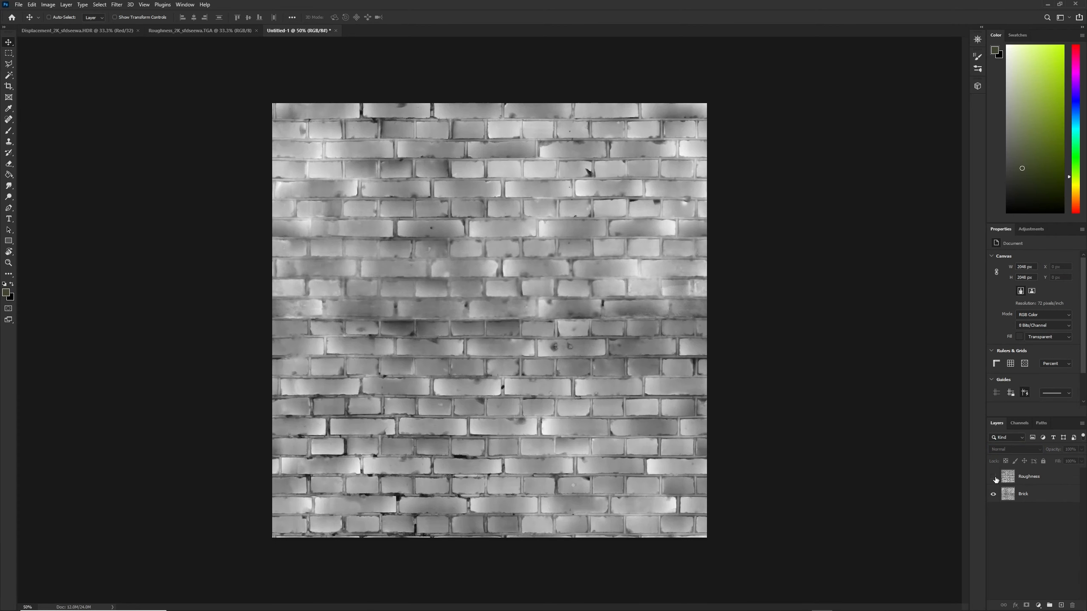
click(994, 477)
click(993, 478)
click(993, 478)
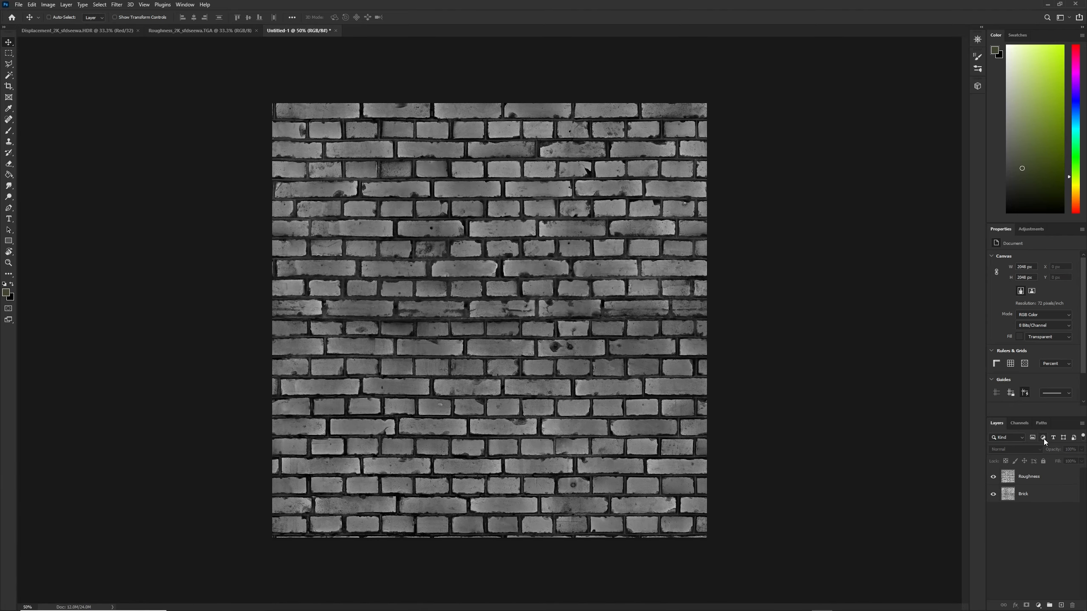
Lower the Roughness layer's opacity to 86% and set its Levels input black point to 87 and white point to 218.
click(1012, 475)
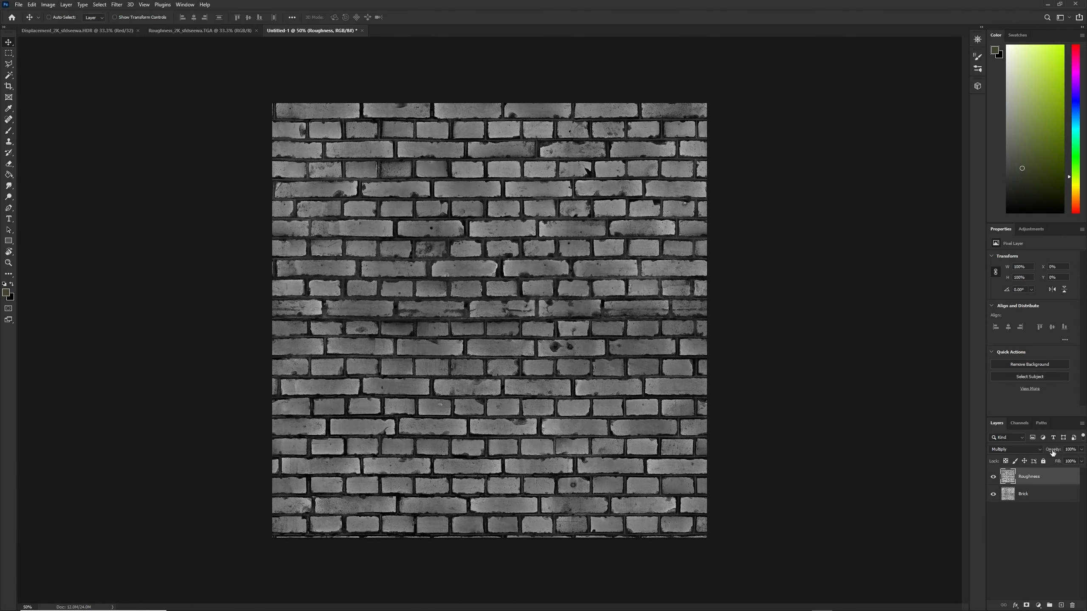
mouse_move(1052, 453)
mouse_down()
mouse_move(1033, 453)
mouse_move(1057, 452)
mouse_up()
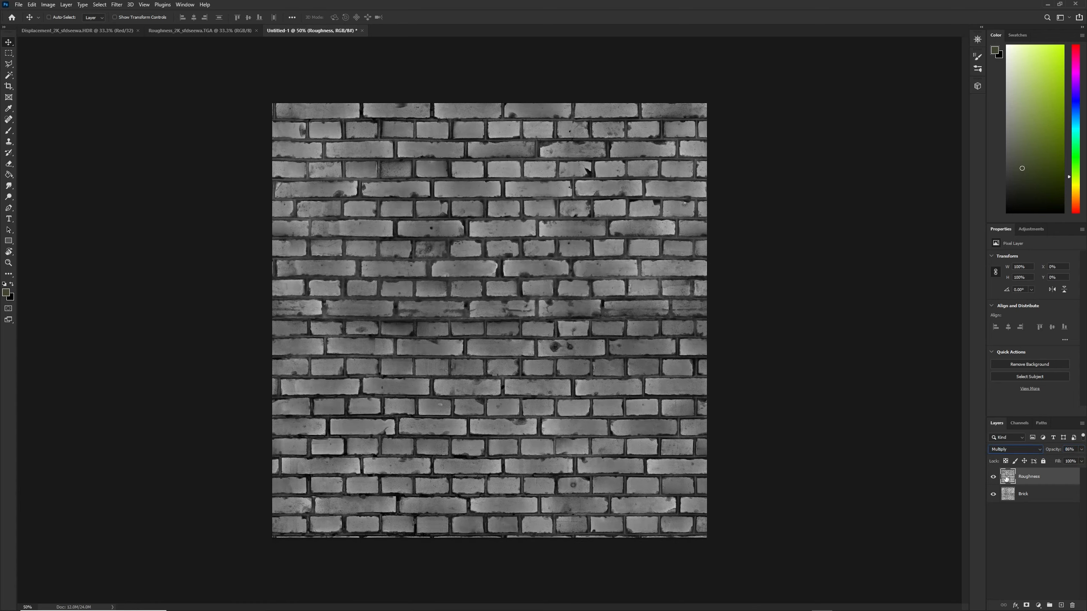
key(ctrl+l)
drag(675, 182, 747, 182)
drag(783, 181, 766, 181)
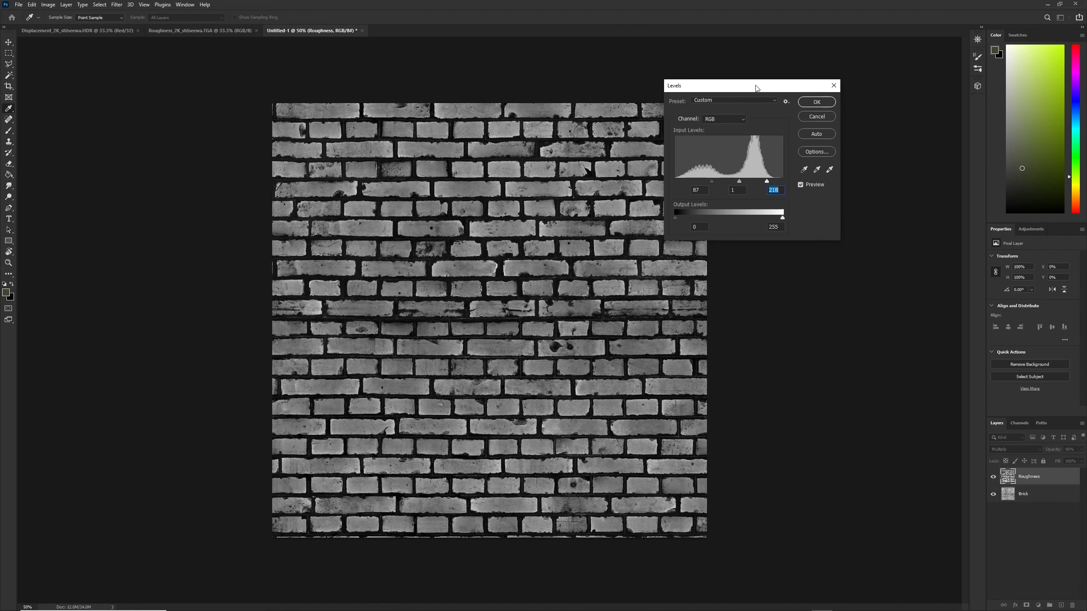
drag(755, 88, 796, 89)
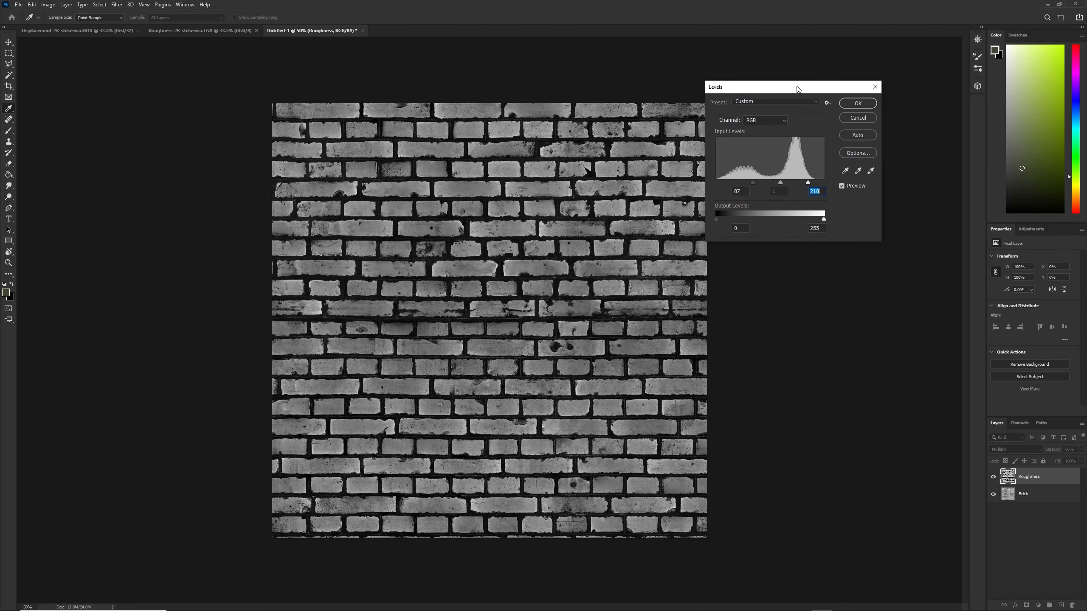
click(858, 103)
Switch to Unreal Engine and open the Height_2K_sfdseewa texture from the VertexBlend folder for reference.
key(alt+Tab)
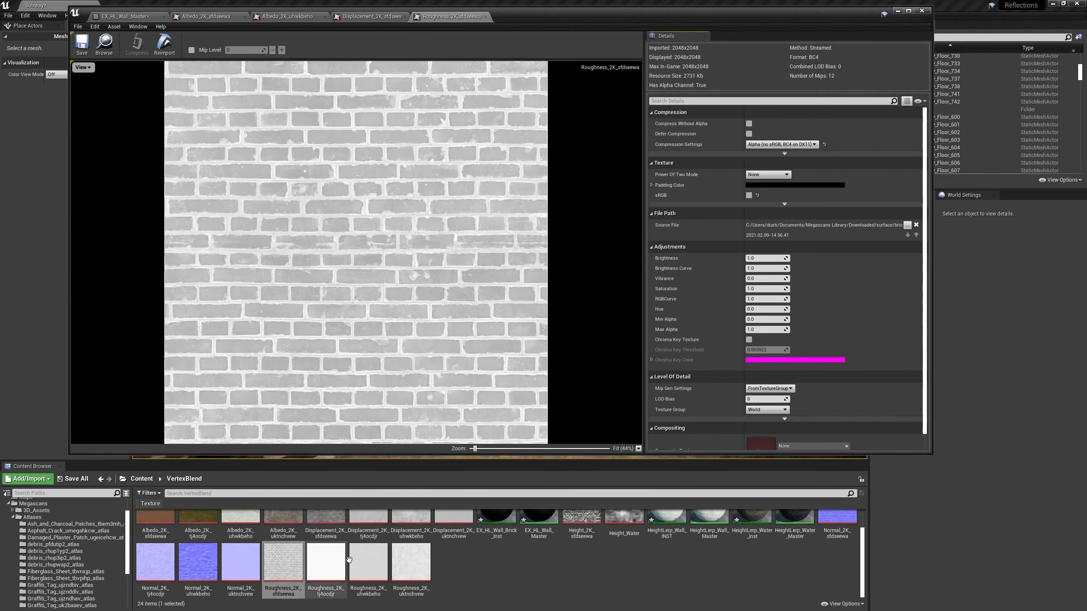
scroll(348, 559, up, 1)
double_click(582, 528)
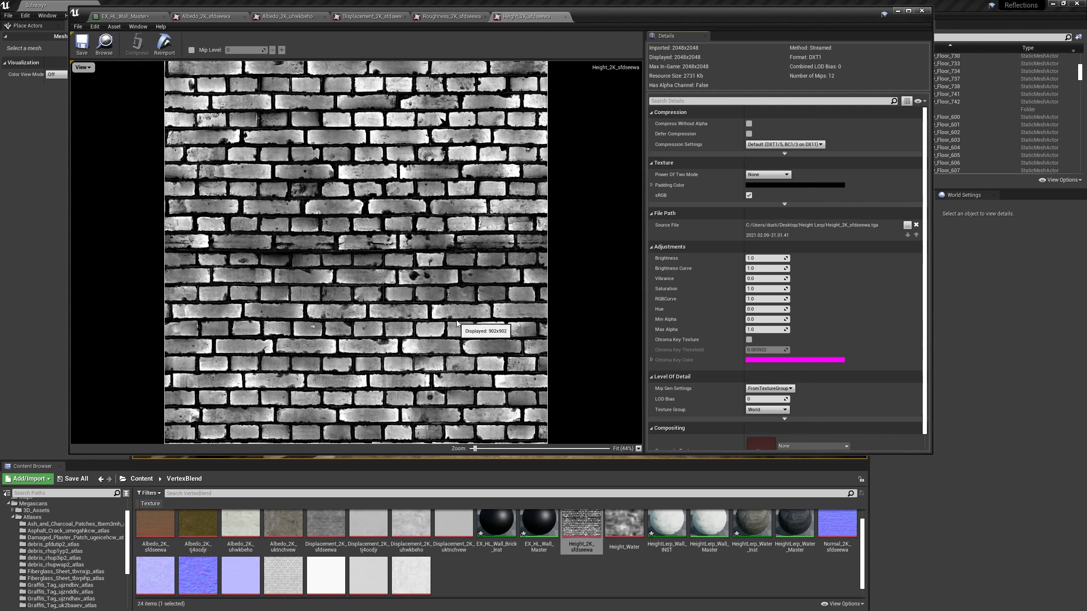
Switch back to Photoshop, brighten the Roughness layer's midtones with Levels, and lower its opacity to 68%.
key(alt+Tab)
key(alt+Tab)
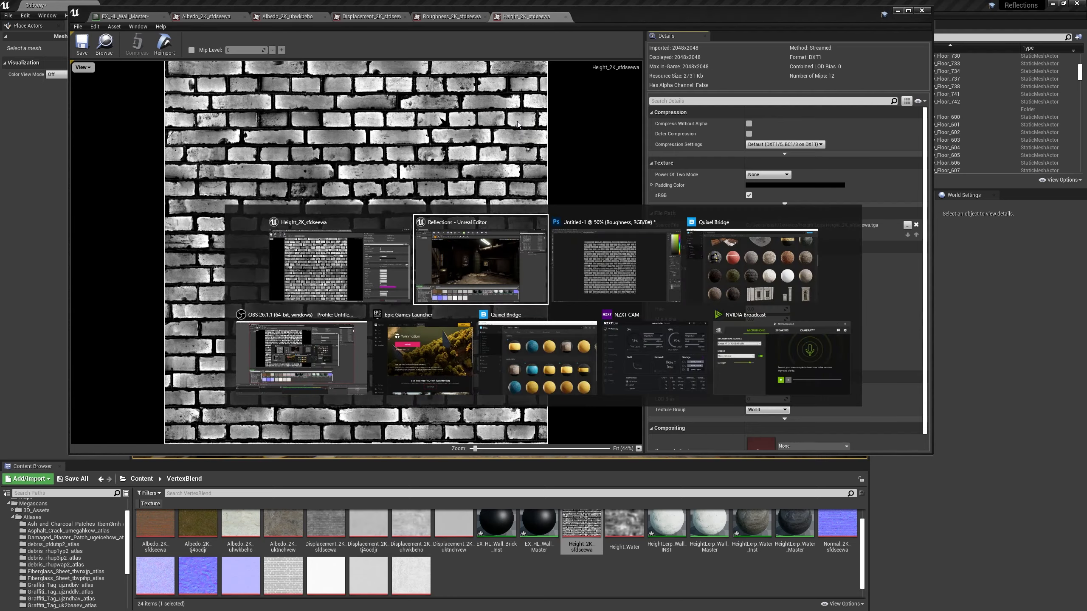
key(ctrl+l)
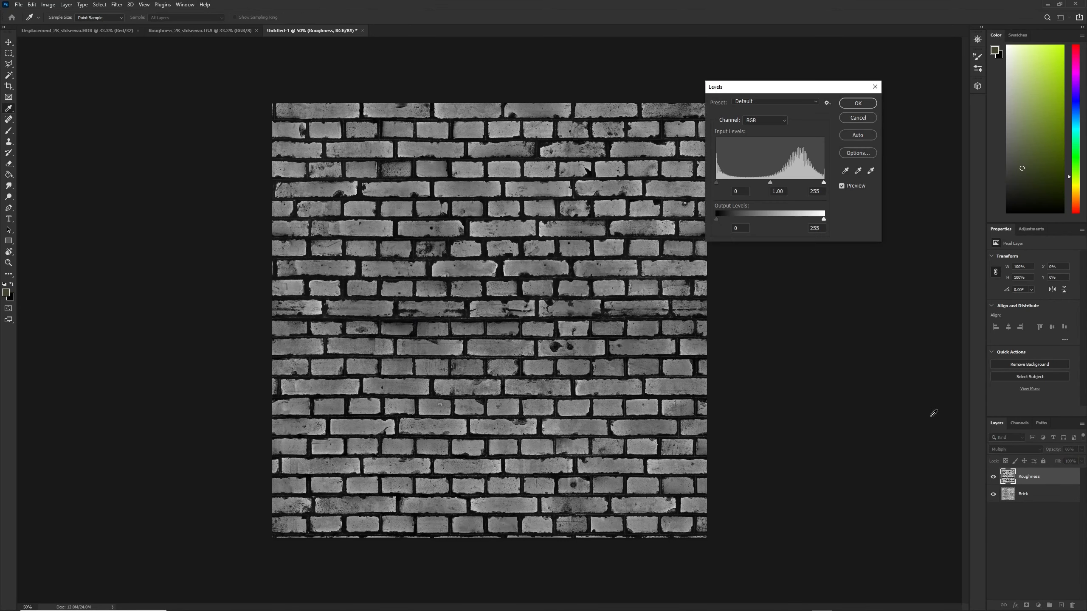
drag(770, 182, 754, 182)
key(Return)
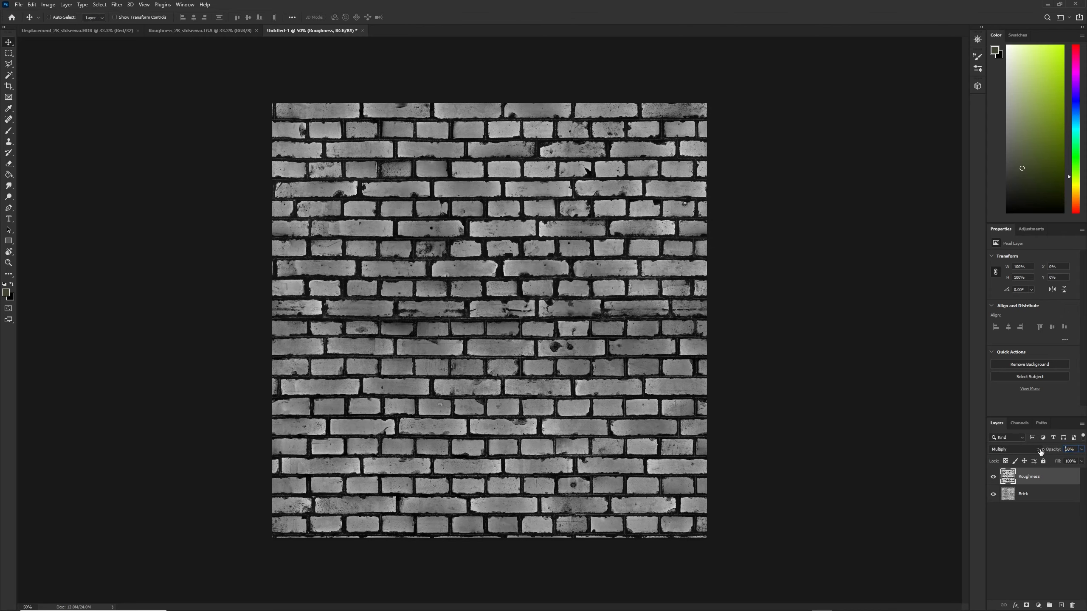
drag(1044, 453, 1042, 450)
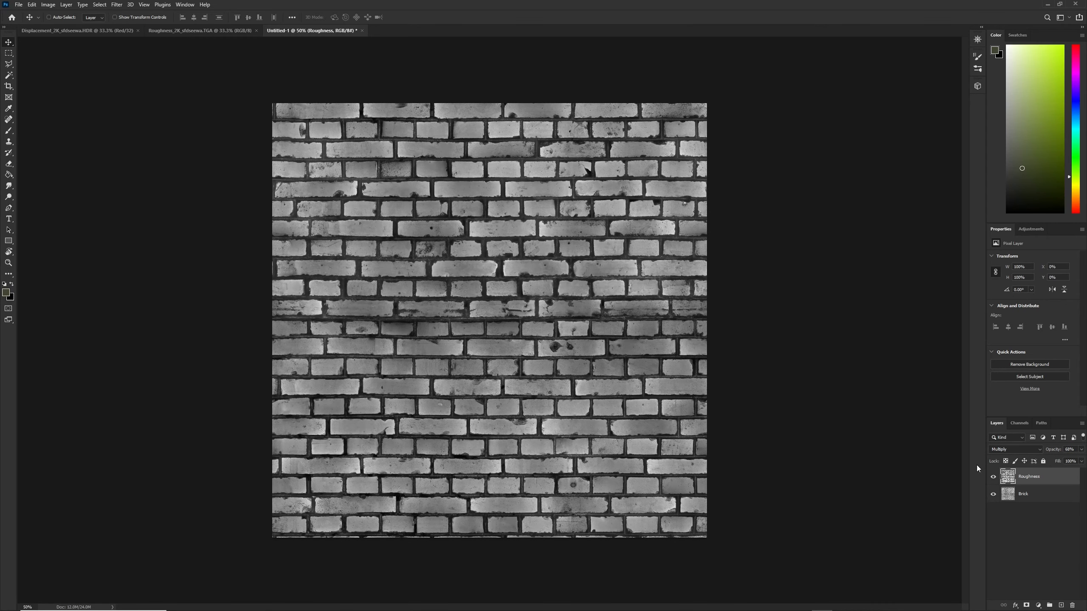
Set up saving the document under the name Height Packed in Targa format.
click(18, 5)
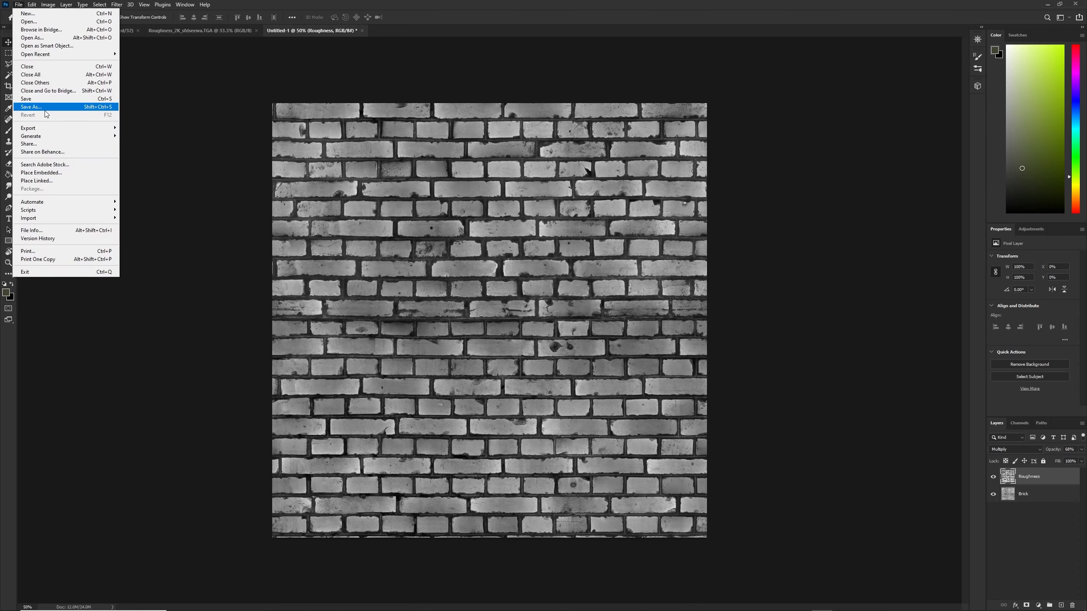
click(32, 104)
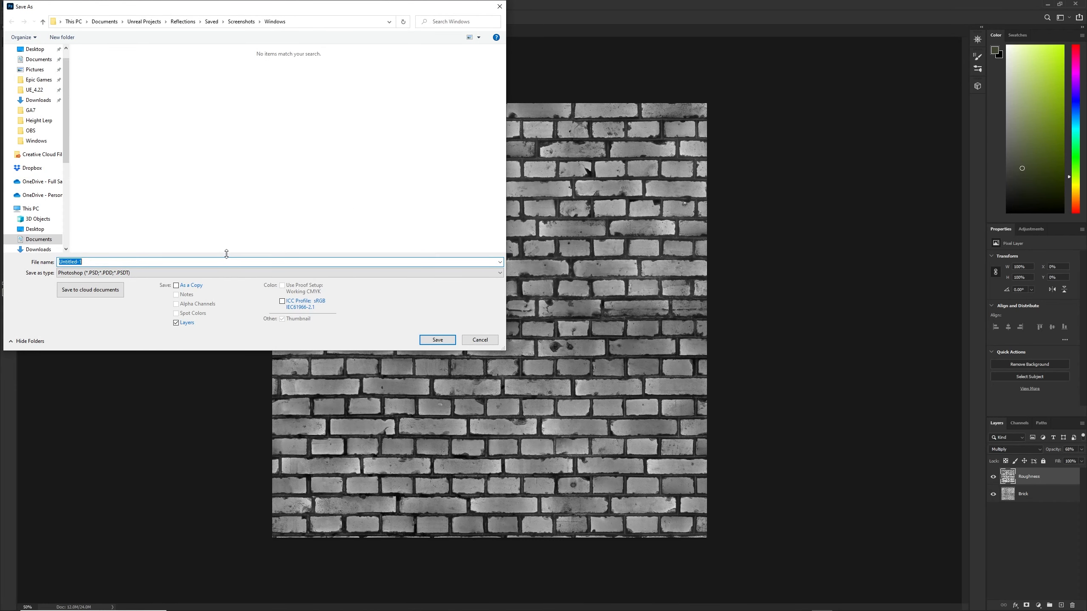
text(Height Packed)
click(91, 273)
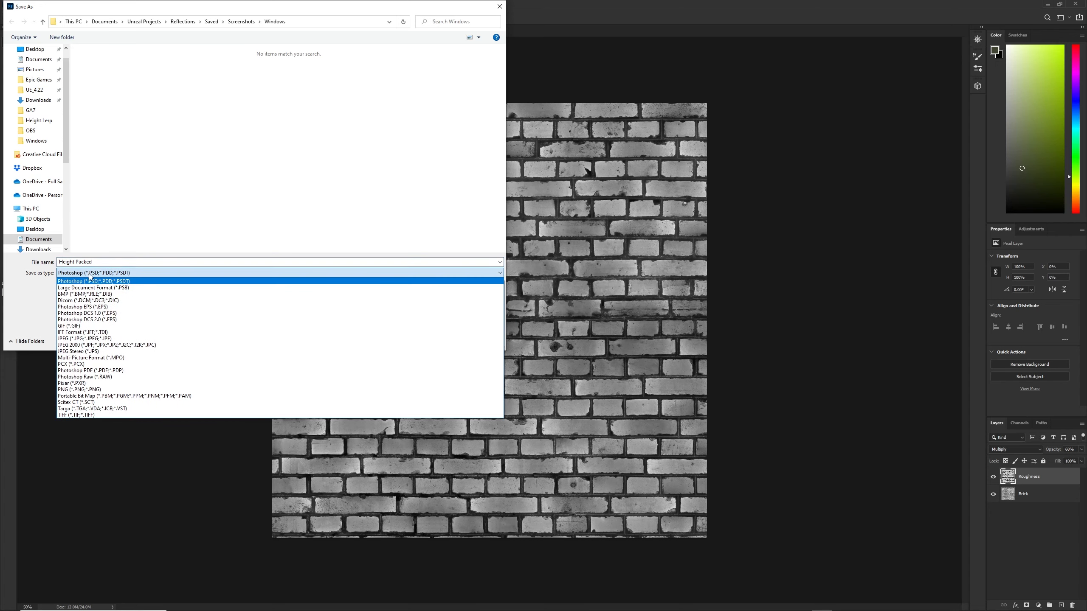
click(75, 409)
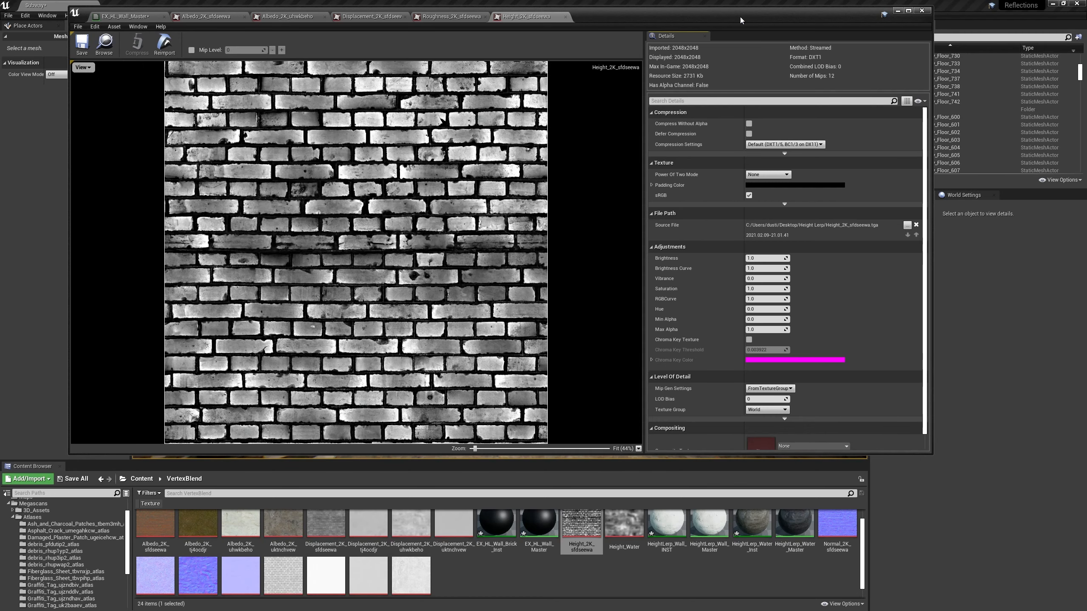
In Unreal Engine's EX_HL_Wall_Master material, add the Height_2K_sfdseewa texture to the graph below the Contrast parameter.
click(142, 17)
drag(581, 525, 392, 309)
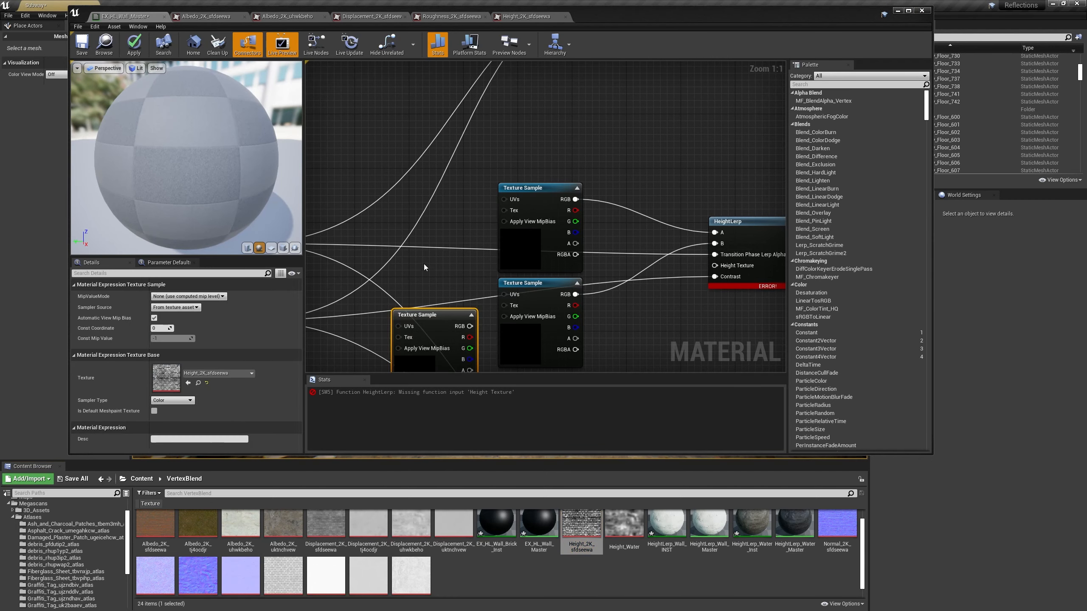
right_drag(399, 254, 540, 204)
right_drag(541, 204, 556, 127)
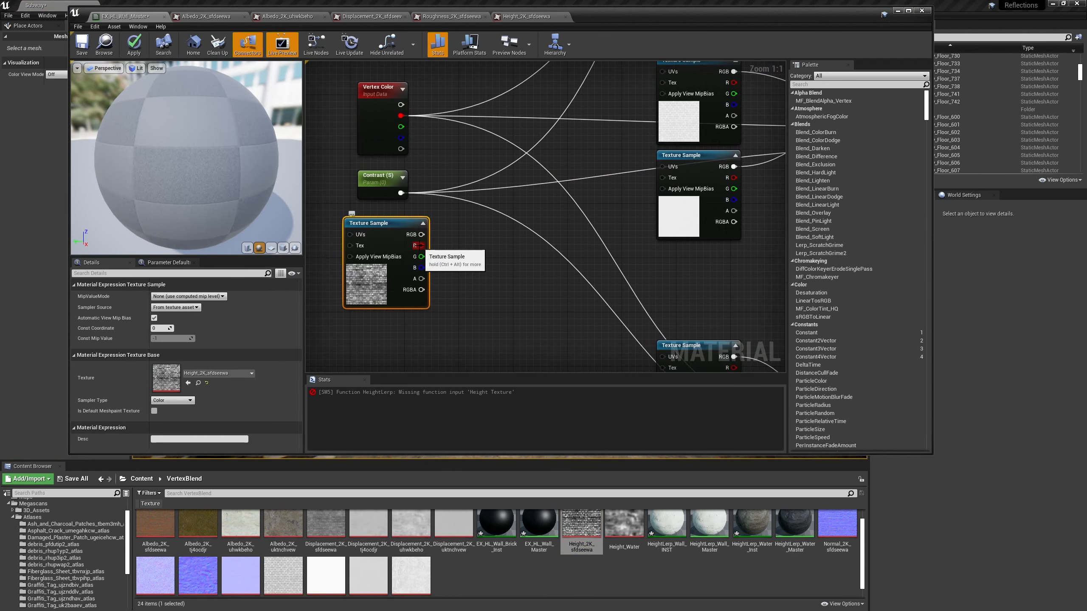
Connect the height Texture Sample's R output to the Height Texture input of all three HeightLerp nodes.
drag(422, 245, 483, 243)
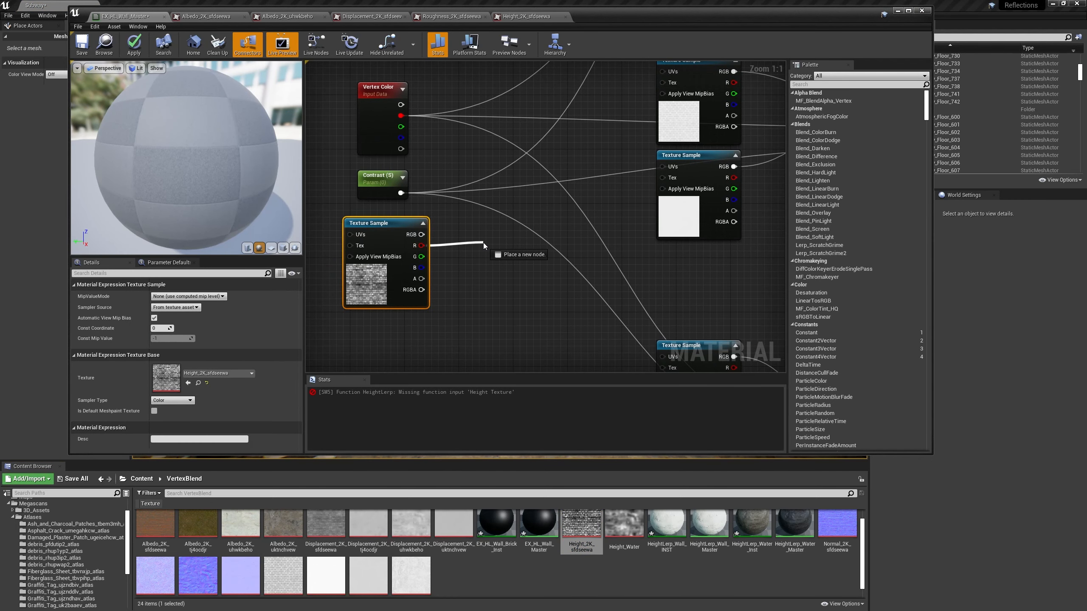
drag(483, 244, 522, 242)
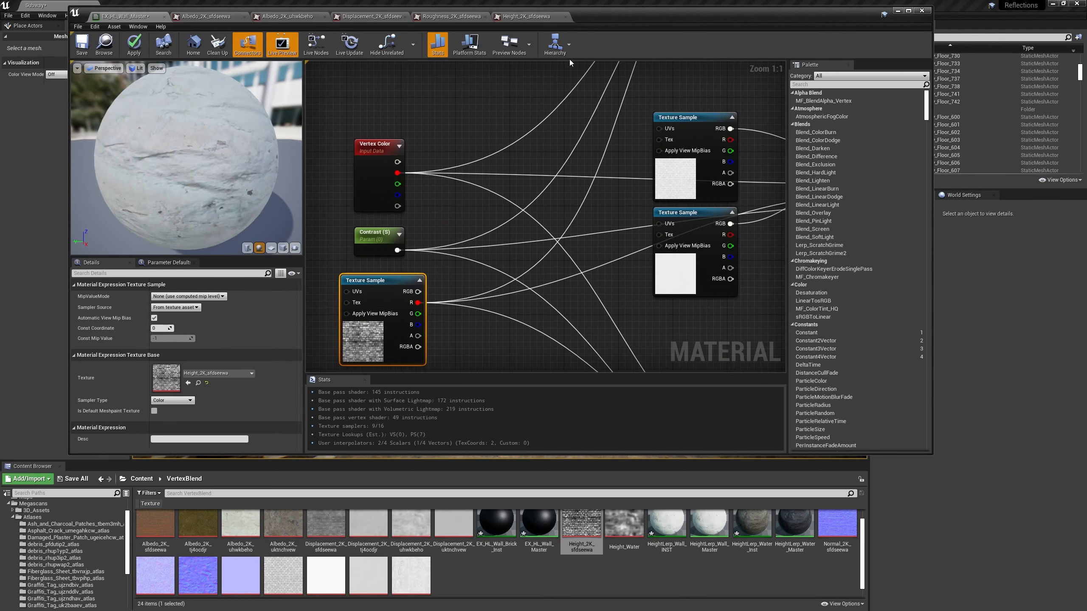
double_click(605, 16)
scroll(567, 268, down, 4)
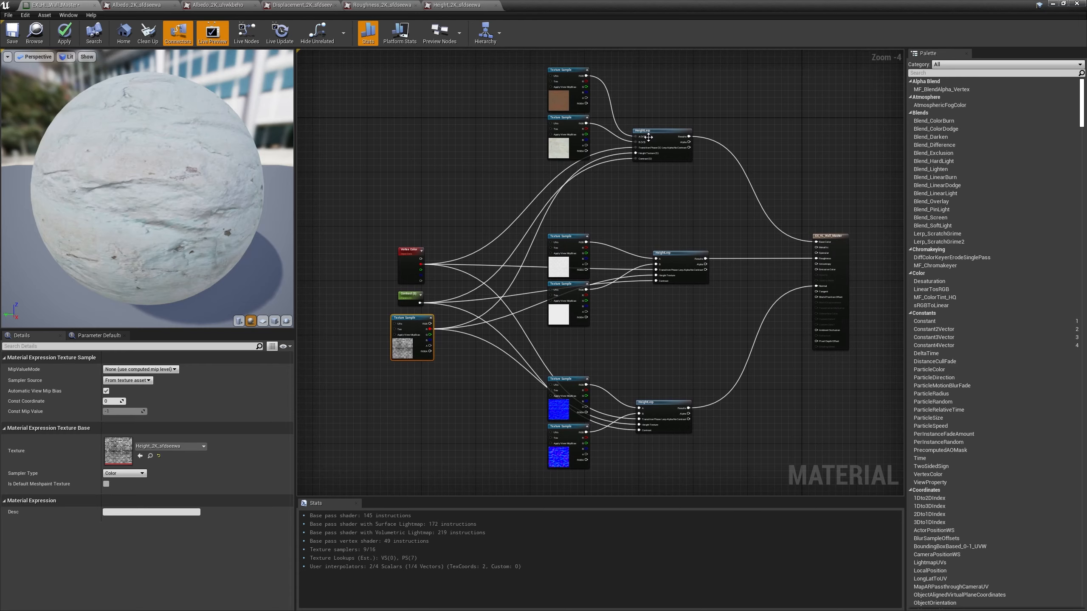
scroll(568, 177, up, 2)
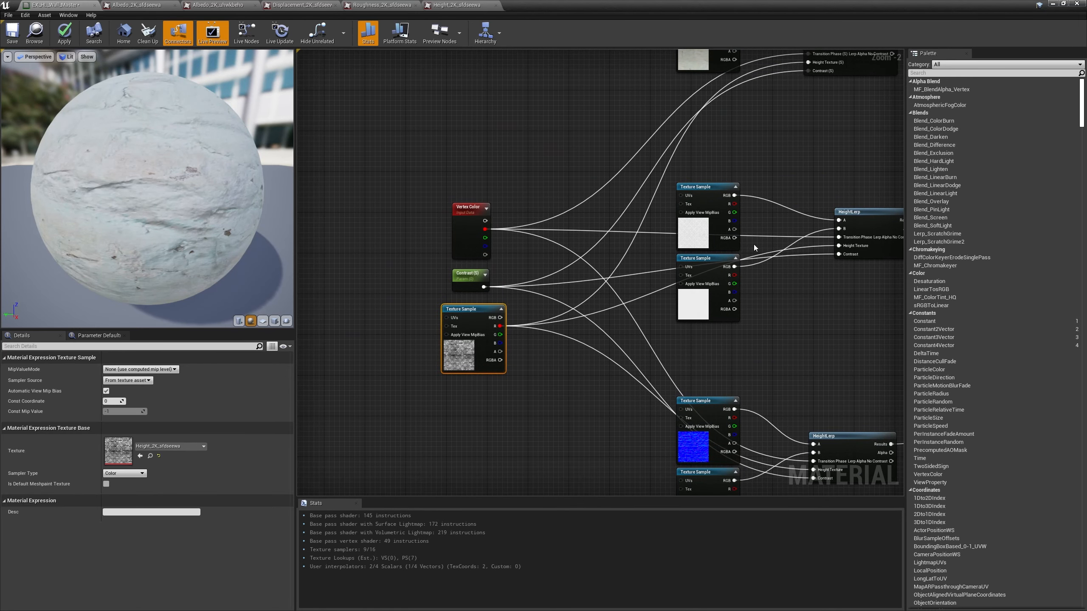
Connect the Contrast parameter's output to the Contrast input of the middle HeightLerp node.
right_drag(846, 289, 826, 280)
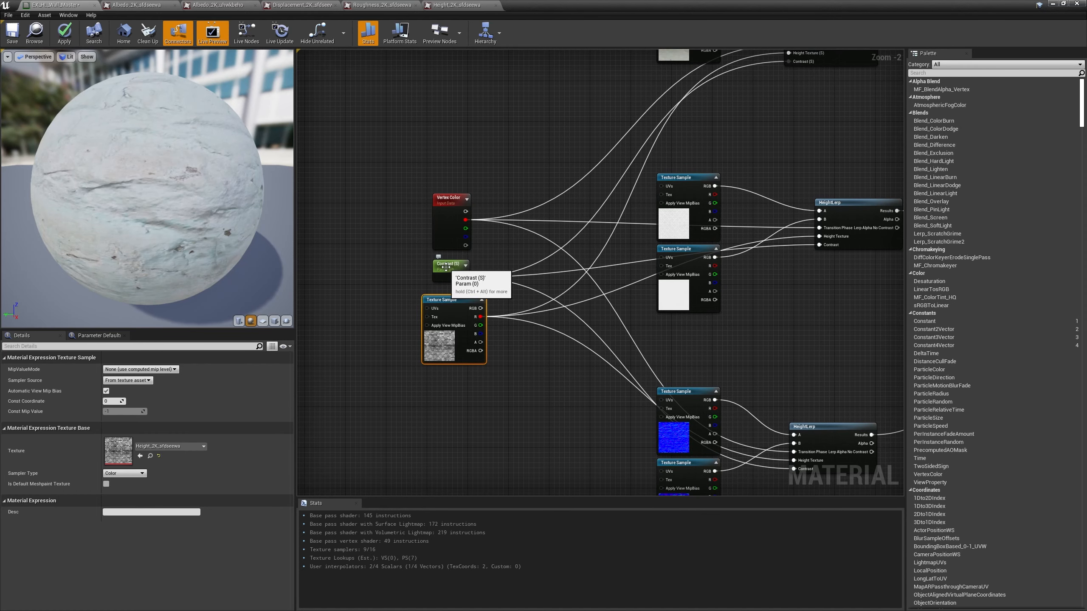
drag(464, 277, 820, 244)
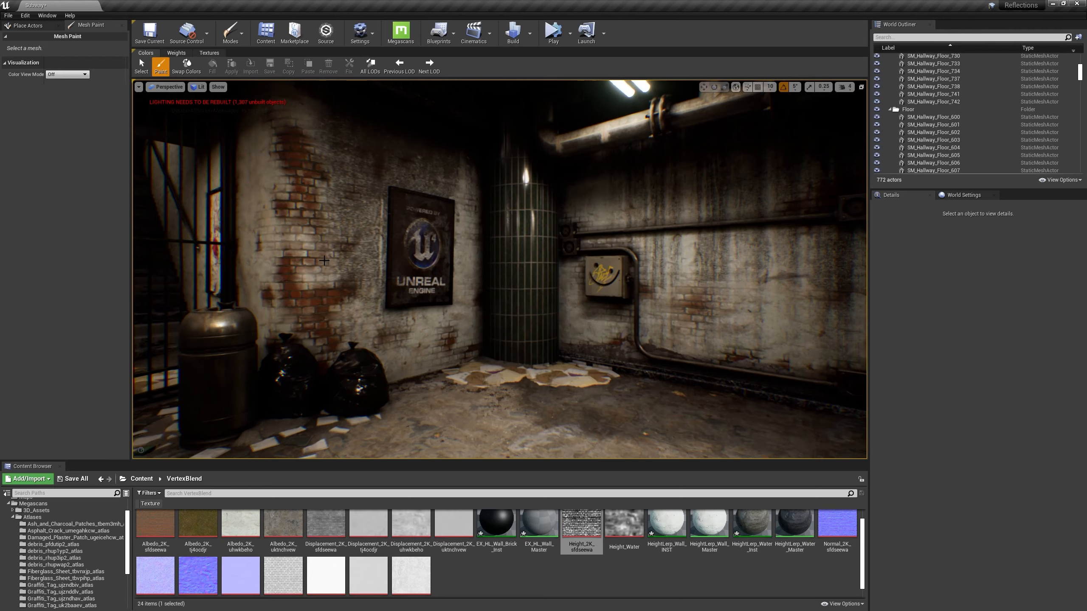
In the level, select the curved corner wall and the two adjoining hallway walls, and remove their vertex colors in Mesh Paint mode.
click(328, 260)
ctrl+click(636, 193)
right_drag(680, 191, 765, 191)
ctrl+click(684, 193)
right_drag(624, 208, 552, 226)
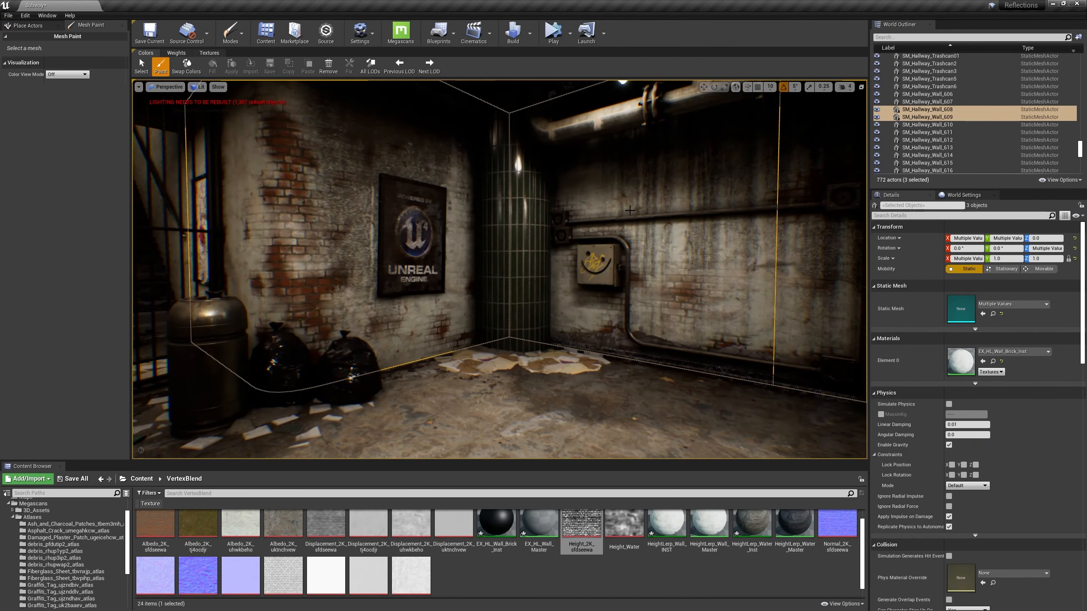
click(230, 33)
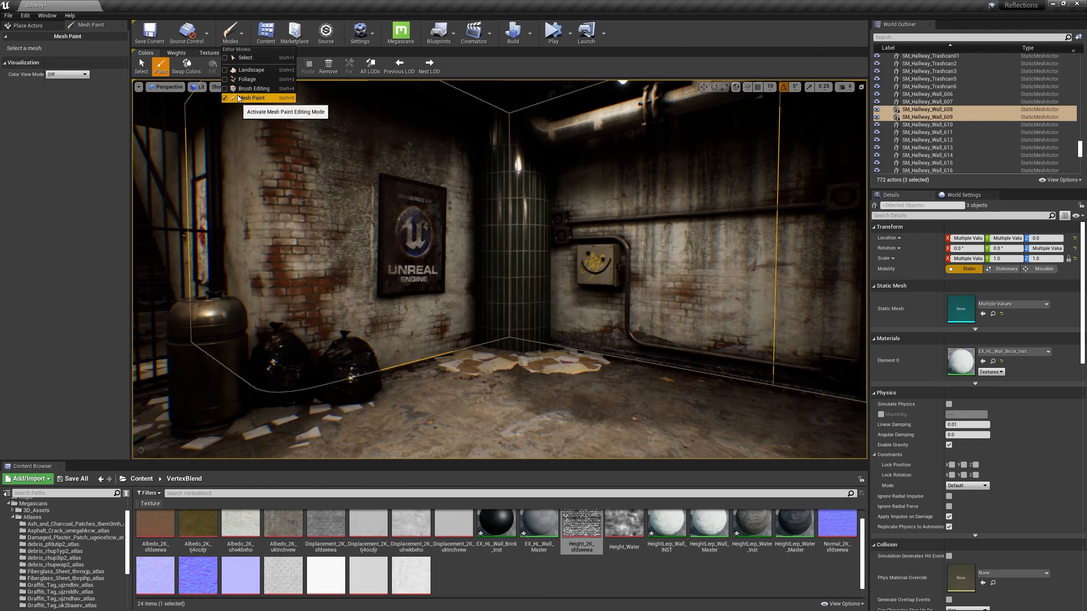
click(250, 98)
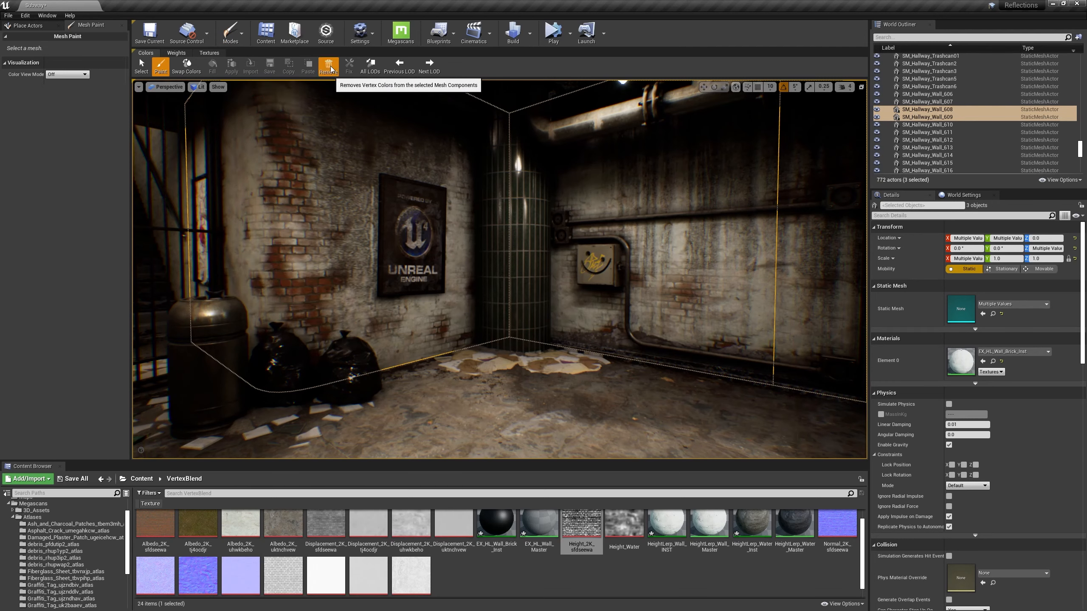
click(327, 68)
Set the paint color to black and fill the curved corner wall behind the Unreal Engine poster with it.
click(591, 192)
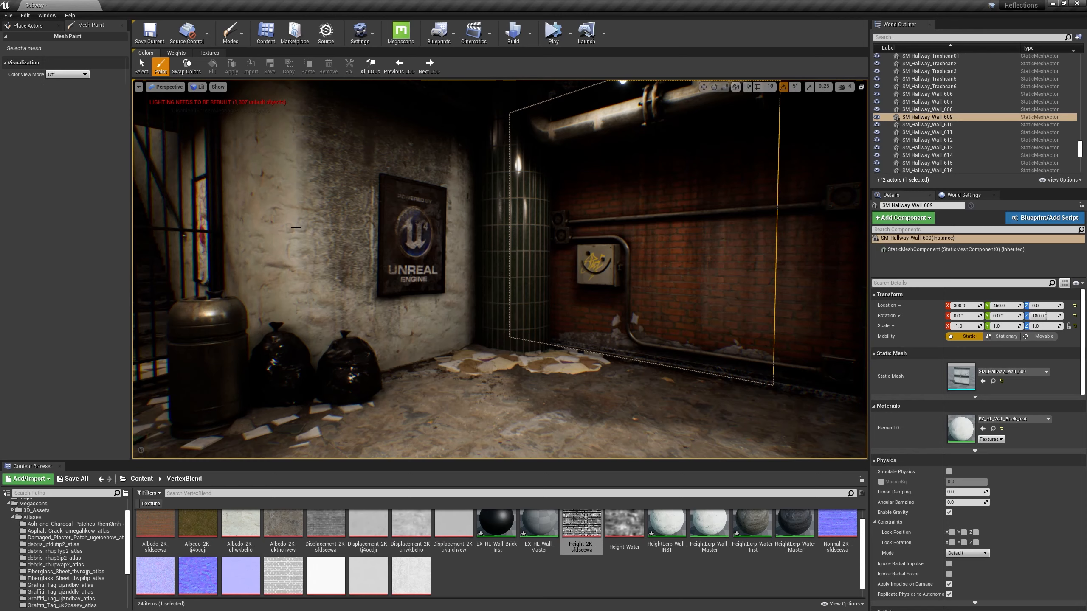
click(188, 71)
click(165, 70)
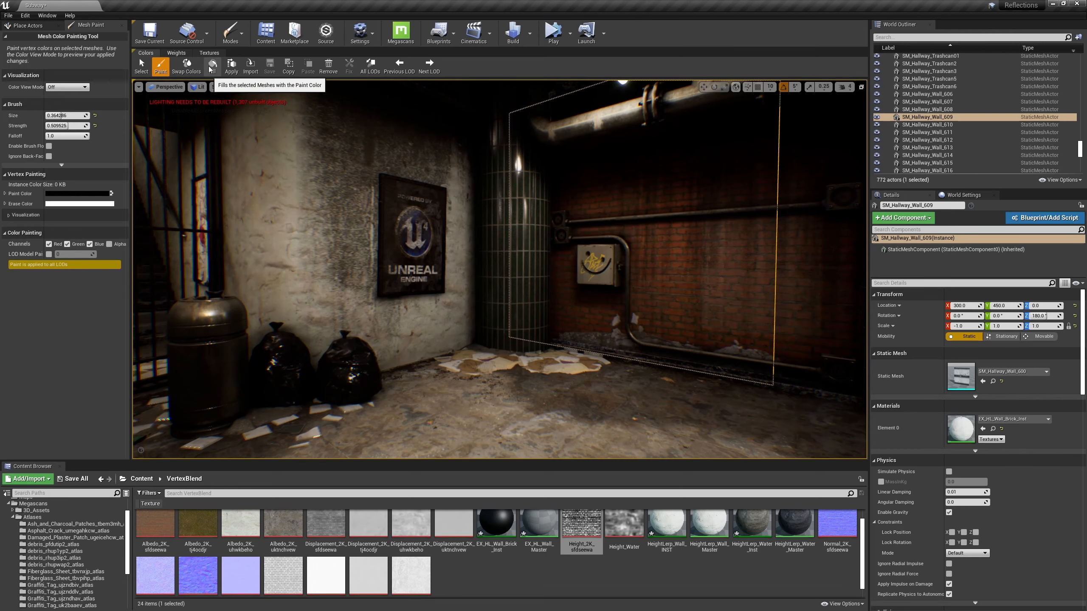
click(238, 100)
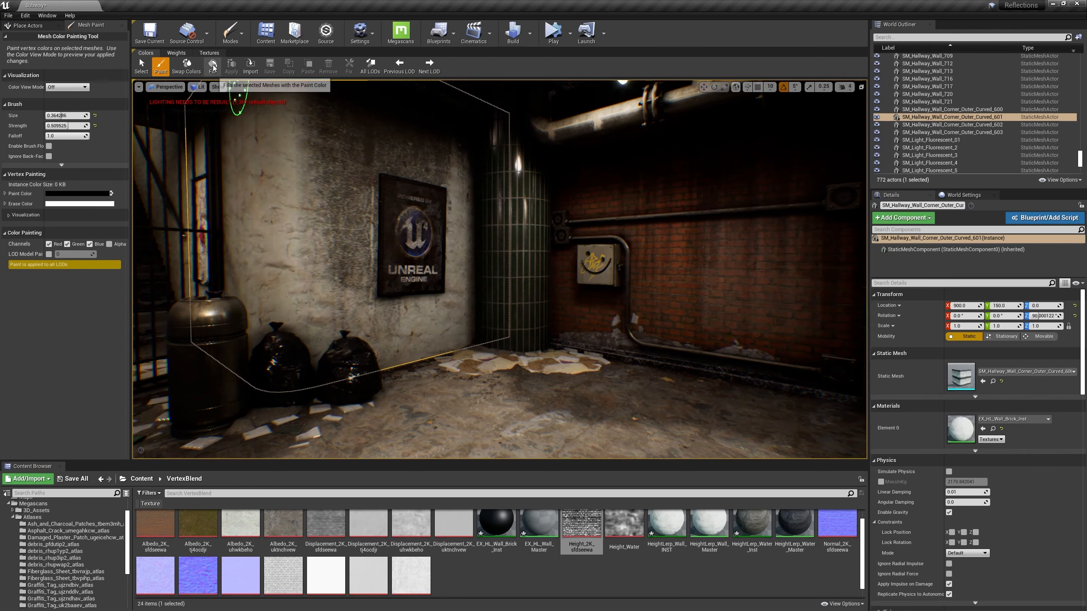
click(213, 67)
Switch the paint color to white and paint broad plaster areas on the curved corner wall and the wall behind the electrical box.
click(186, 66)
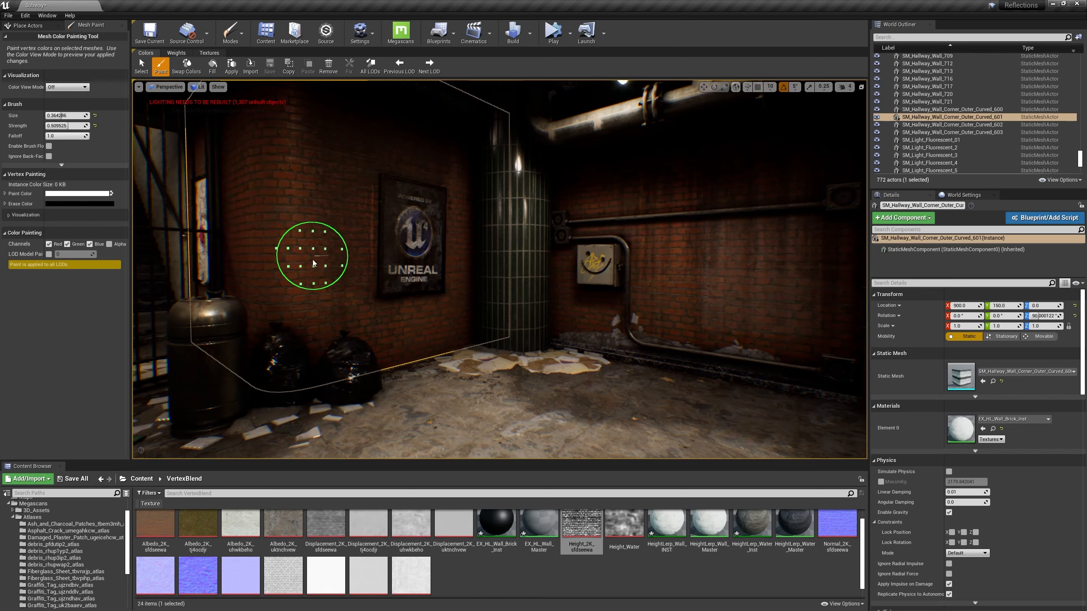
mouse_move(311, 218)
mouse_down()
mouse_move(303, 262)
mouse_move(405, 325)
mouse_up()
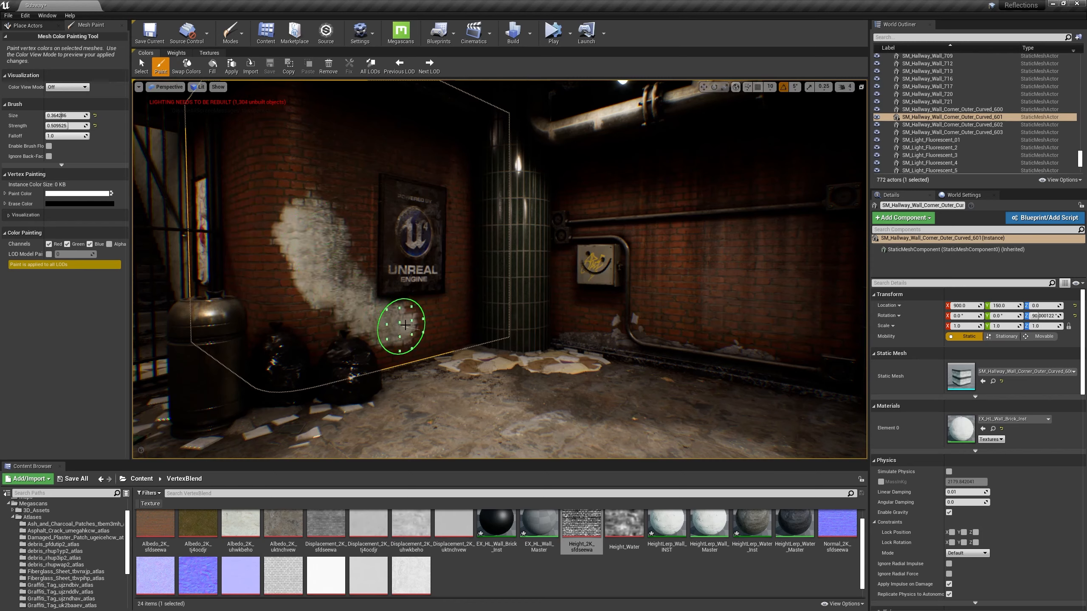
mouse_move(229, 278)
mouse_down()
mouse_move(286, 320)
mouse_move(372, 340)
mouse_up()
mouse_move(650, 199)
mouse_down()
mouse_move(674, 230)
mouse_move(641, 252)
mouse_up()
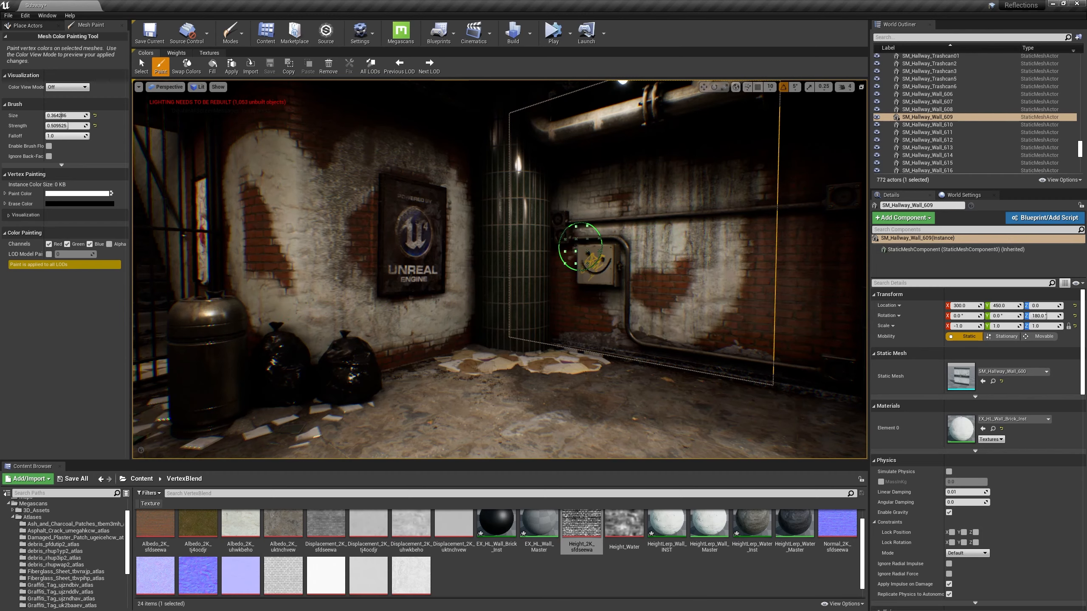
Enlarge the brush to 1.0, erase paint on the curved wall beside the poster, and lower the brush strength to about 0.16.
drag(64, 115, 88, 116)
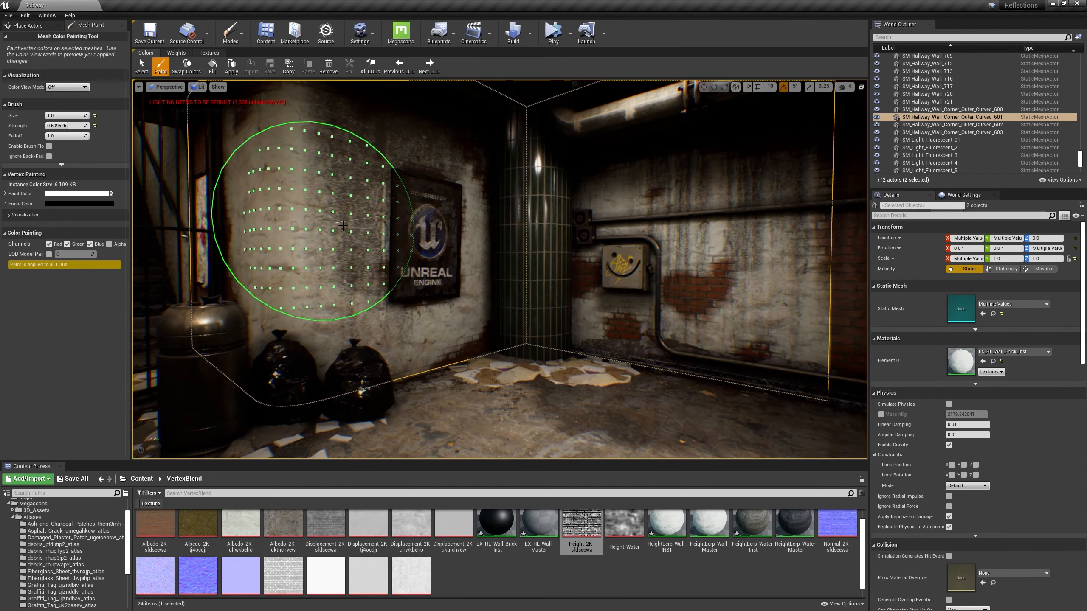
mouse_move(342, 226)
shift+mouse_down()
mouse_move(488, 286)
mouse_move(311, 255)
mouse_move(347, 190)
mouse_move(355, 241)
shift+mouse_up()
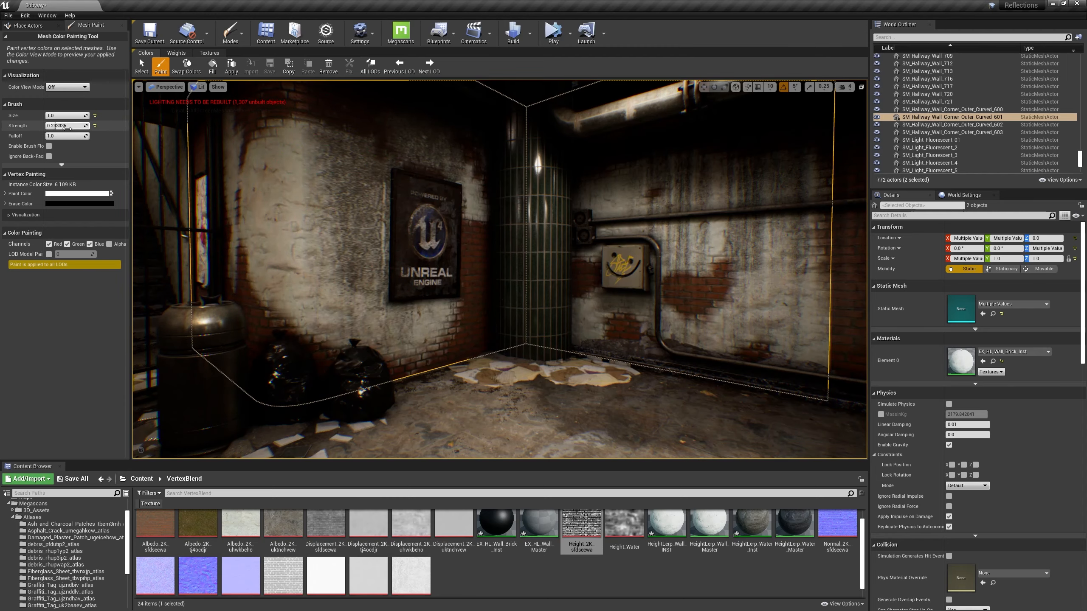
drag(68, 129, 50, 125)
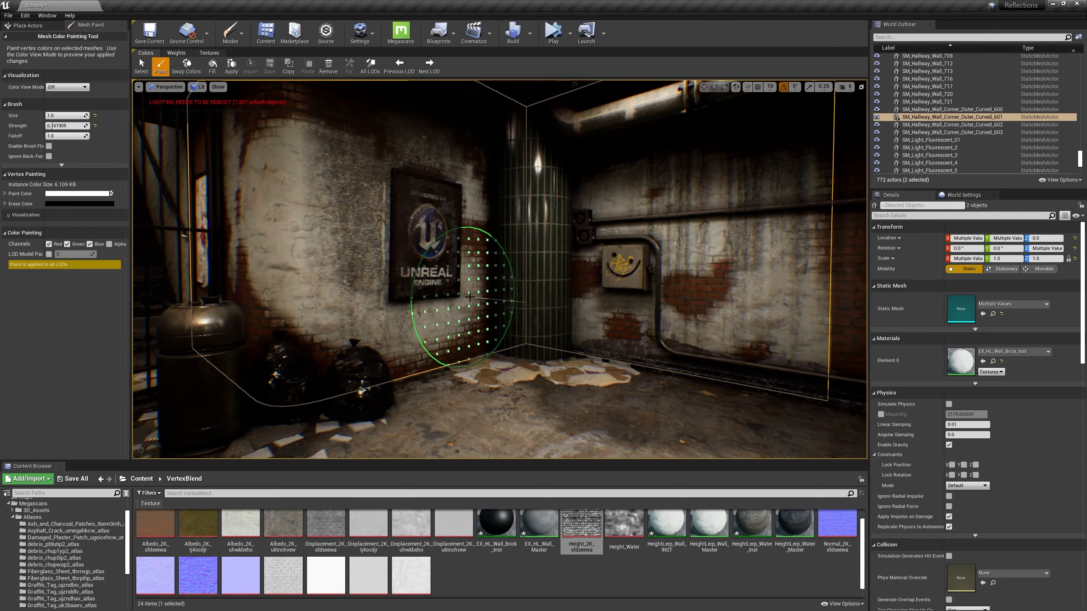
Reduce the brush size to about 0.39 and paint over the wall around the electrical box and pipe.
key(w)
right_drag(471, 311, 667, 278)
drag(63, 115, 51, 115)
mouse_move(556, 302)
mouse_down()
mouse_move(515, 319)
mouse_move(578, 274)
mouse_move(556, 248)
mouse_move(580, 268)
mouse_up()
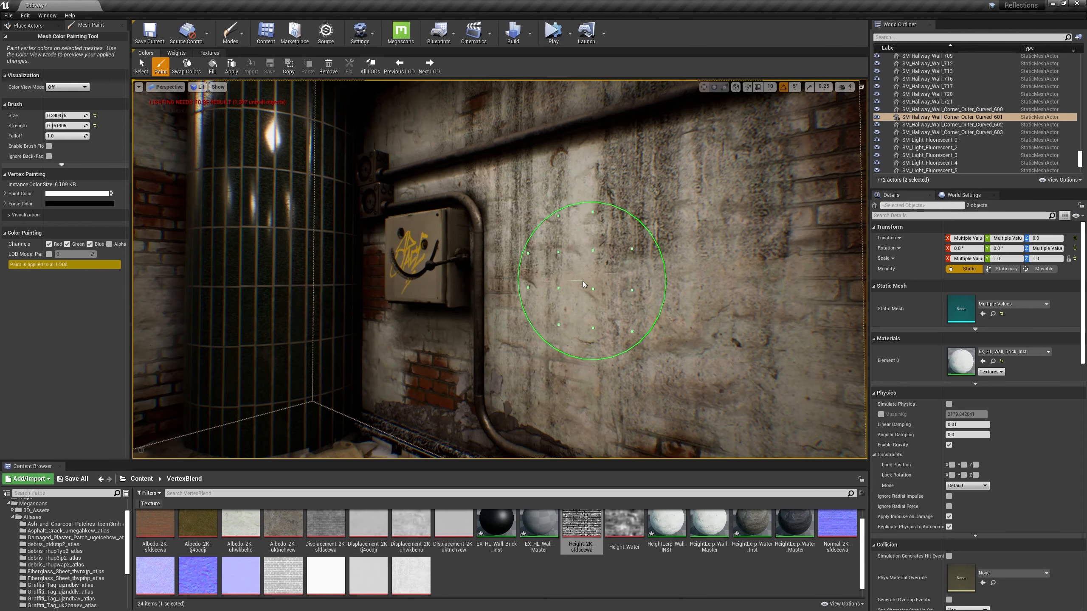
key(s)
right_drag(582, 281, 535, 282)
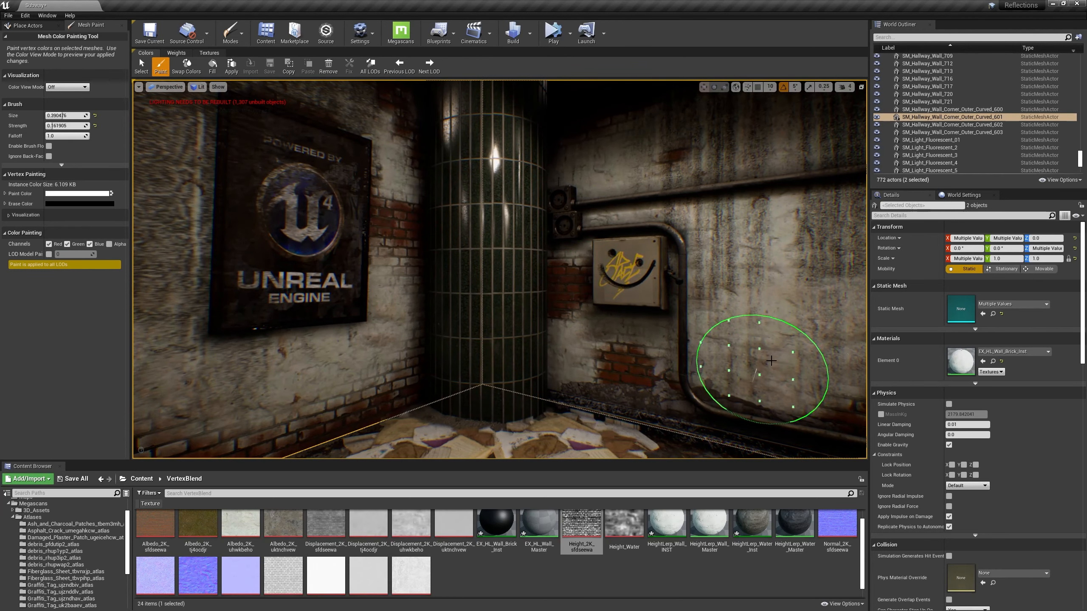
Open the walls' EX_HL_Wall_Brick_Inst material instance and set its Contrast to about 3.62.
double_click(960, 361)
click(257, 98)
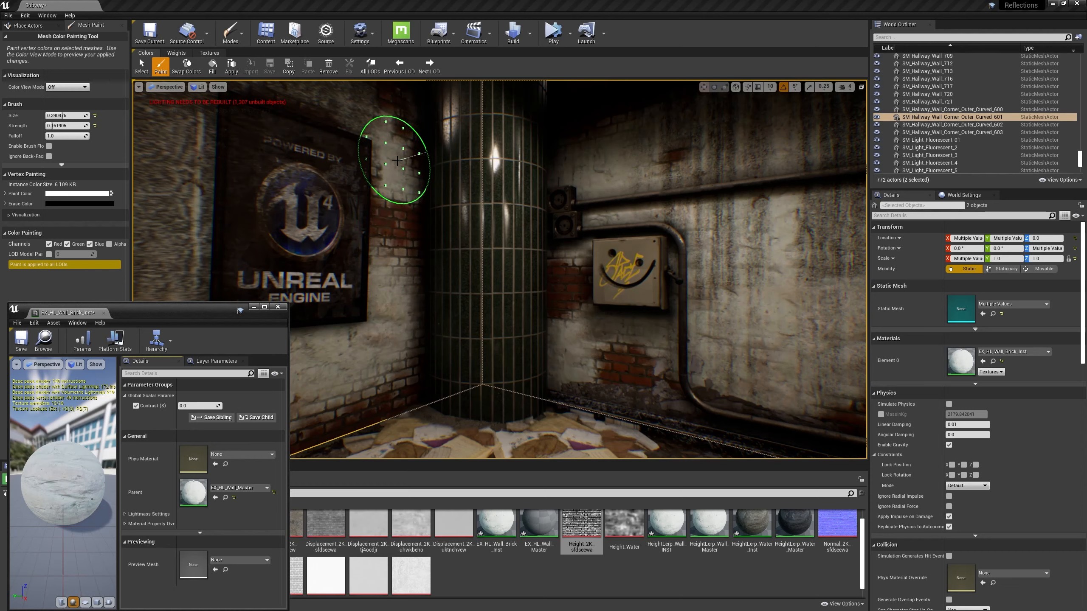
mouse_move(202, 406)
mouse_down()
mouse_move(179, 406)
mouse_move(193, 406)
mouse_up()
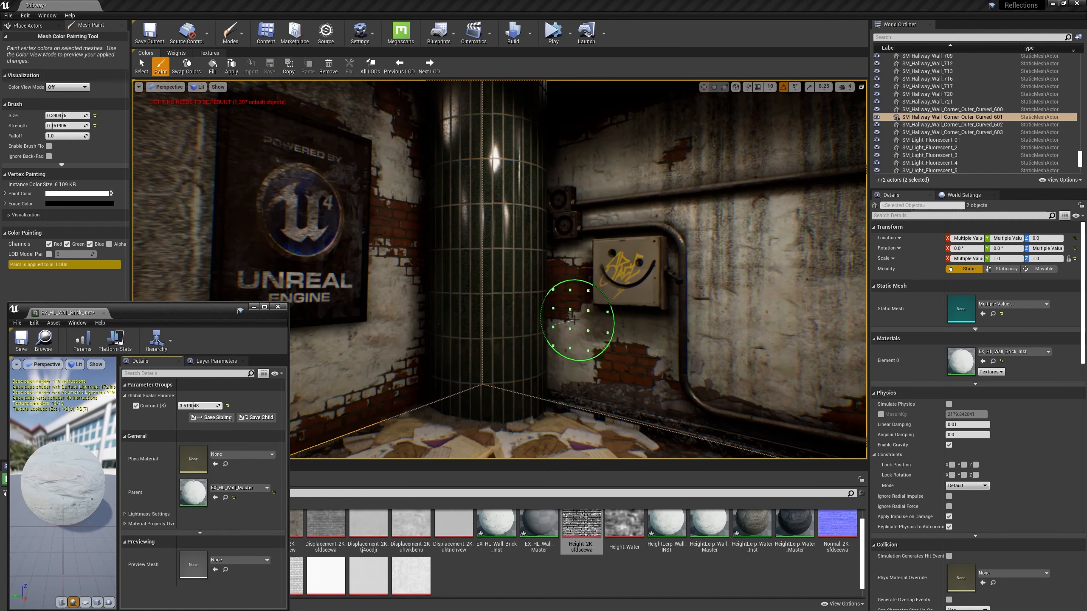
Paint the vertex blend below the electrical box and on the curved wall around the Unreal Engine poster.
mouse_move(600, 348)
mouse_down()
mouse_move(619, 379)
mouse_move(636, 379)
mouse_up()
mouse_move(392, 257)
mouse_down()
mouse_move(401, 240)
mouse_move(383, 222)
mouse_move(379, 233)
mouse_up()
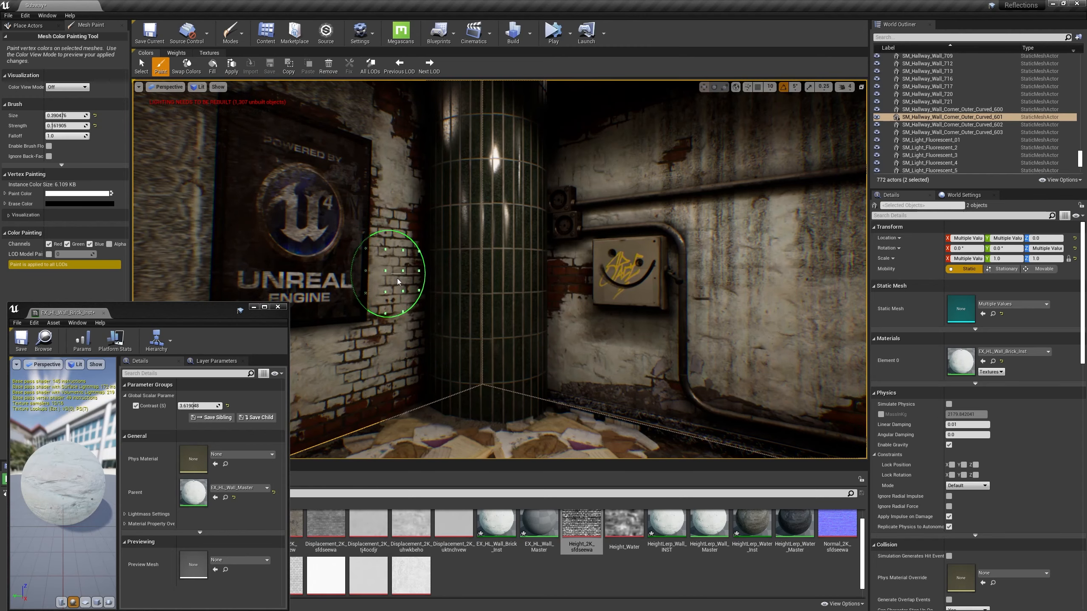
right_drag(401, 282, 350, 280)
mouse_move(396, 363)
mouse_down()
mouse_move(356, 364)
mouse_move(381, 356)
mouse_move(334, 224)
mouse_move(335, 154)
mouse_move(326, 355)
mouse_move(255, 264)
mouse_move(242, 150)
mouse_move(262, 146)
mouse_move(335, 238)
mouse_move(352, 236)
mouse_up()
right_drag(629, 279, 624, 279)
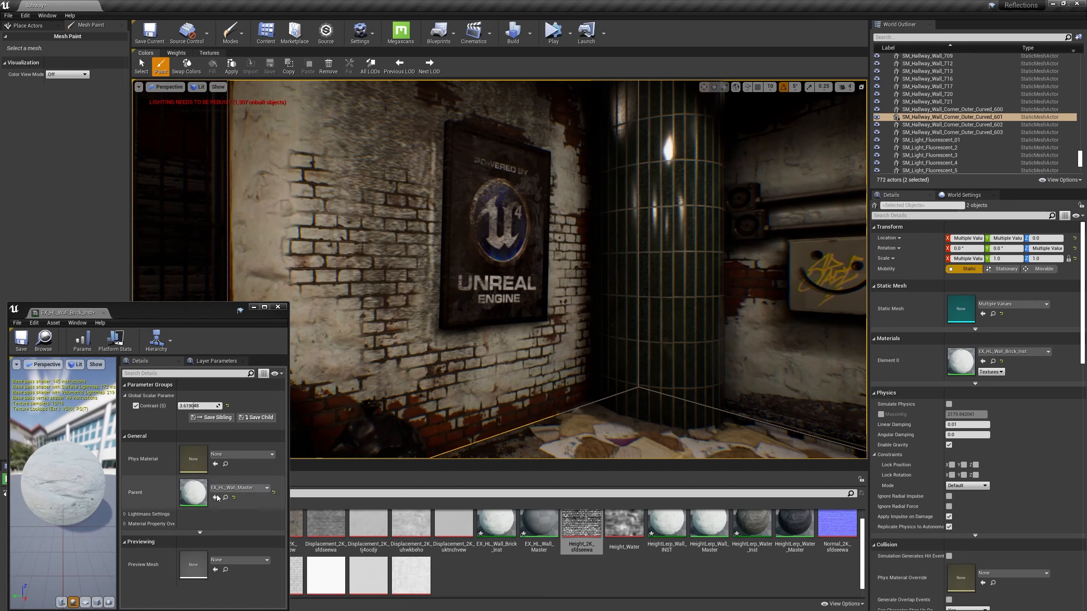
Open the instance's parent material EX_HL_Wall_Master and add a OneMinus node below the height Texture Sample.
double_click(193, 492)
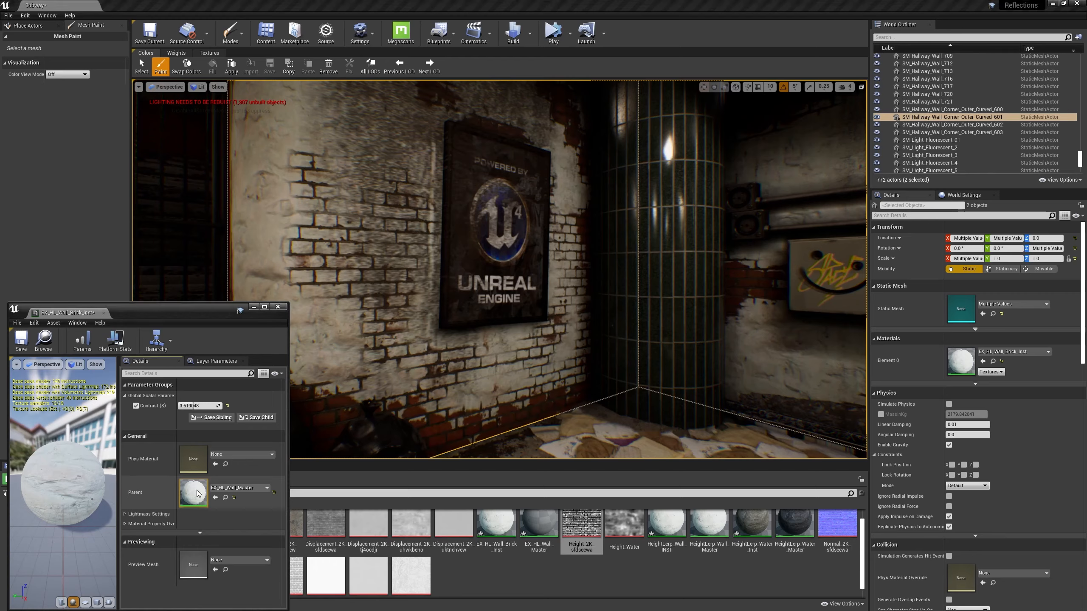
scroll(585, 380, up, 3)
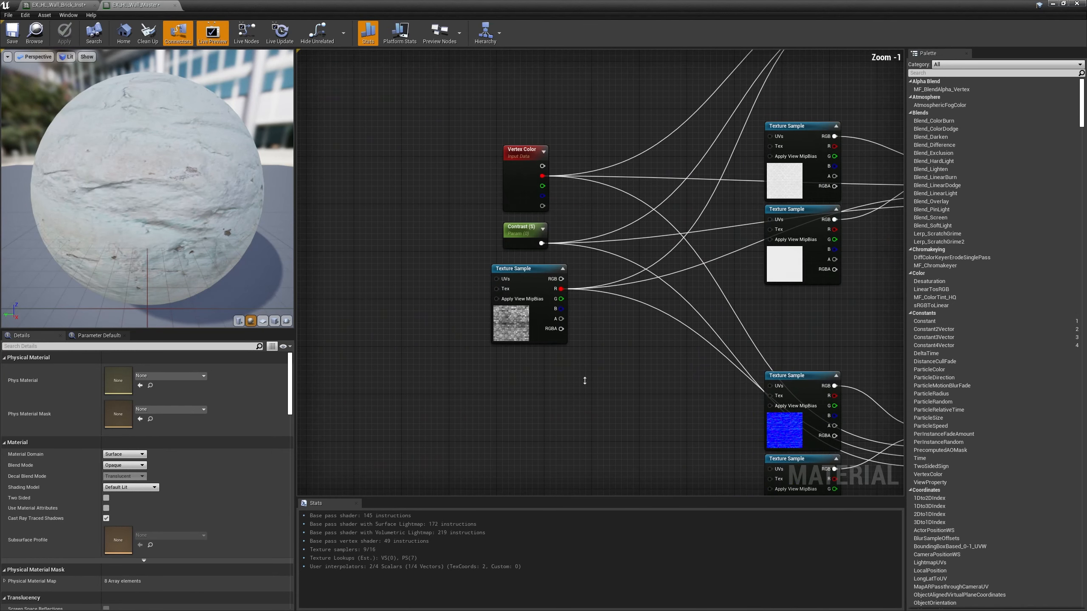
right_drag(612, 318, 581, 318)
scroll(581, 318, up, 1)
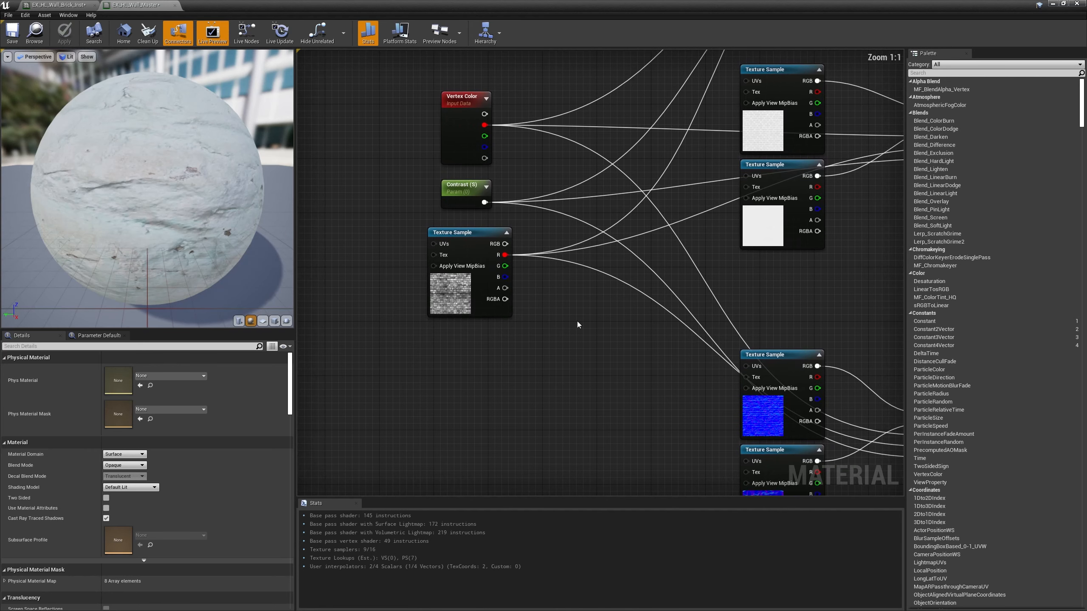
right_click(549, 342)
text(one)
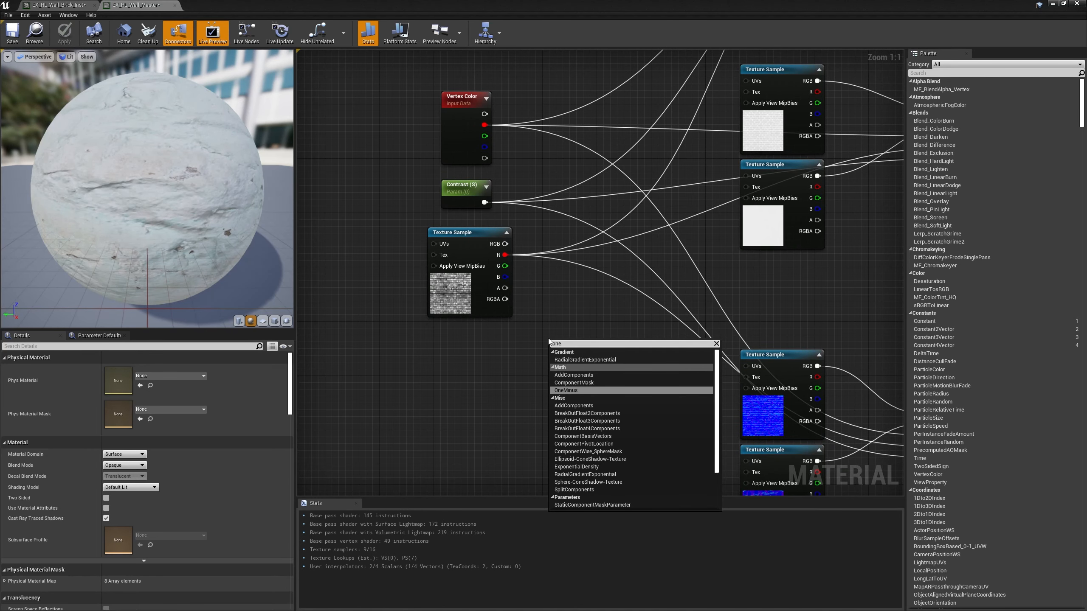
key(Return)
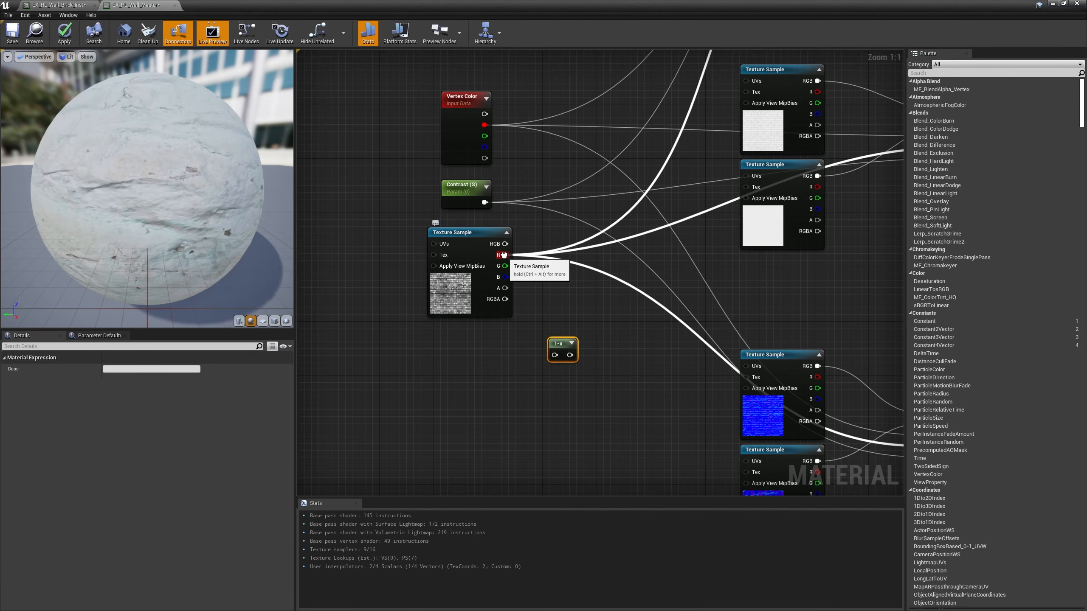
Route the height texture's R output through the OneMinus node into the HeightLerp nodes, apply the material, and return to the level.
ctrl+drag(503, 255, 544, 244)
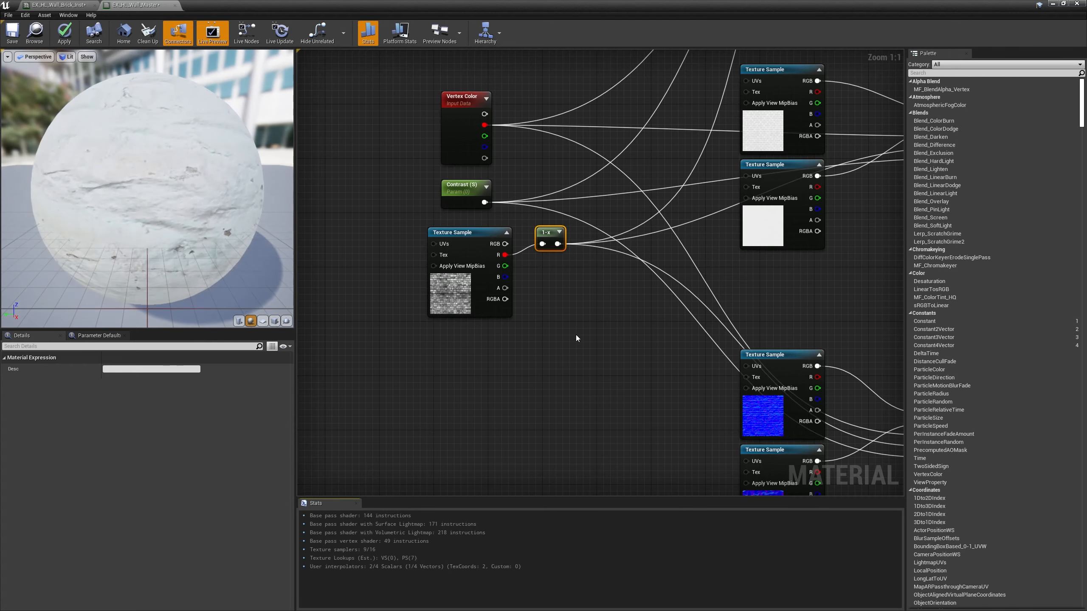
click(64, 33)
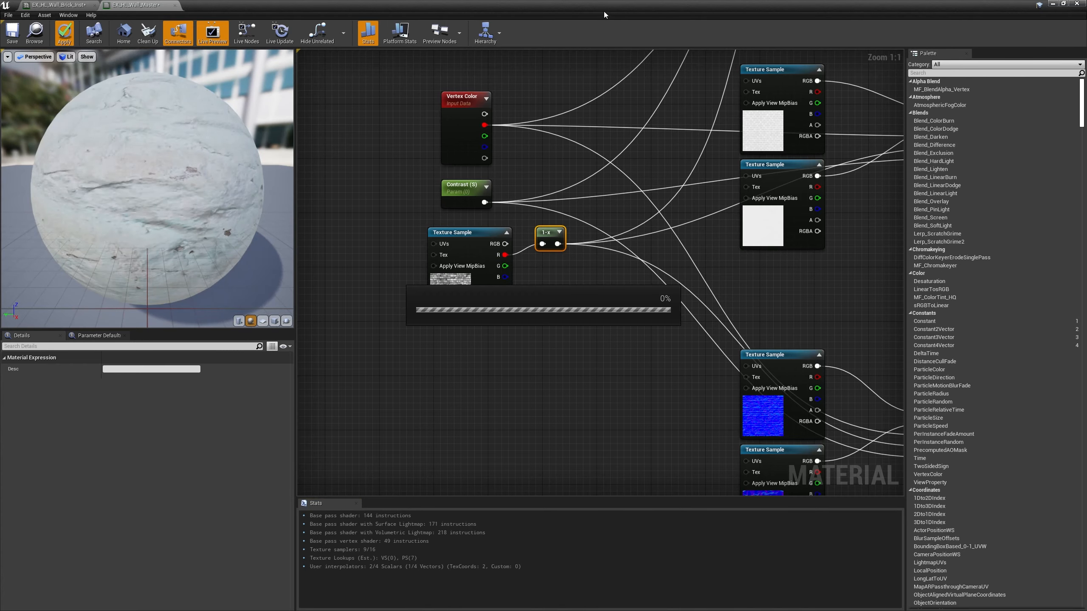
double_click(613, 5)
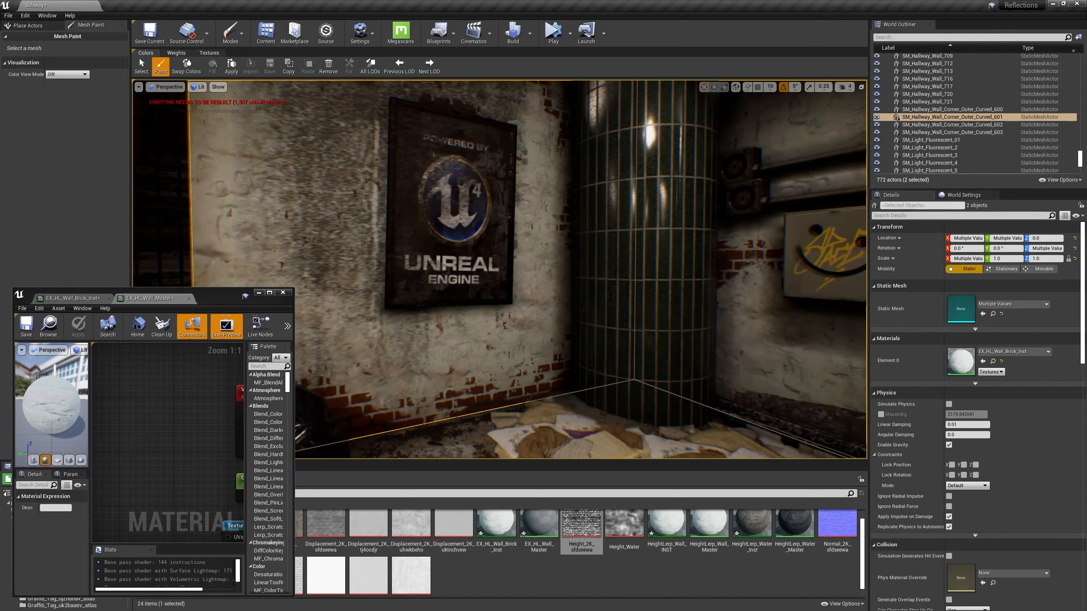
Select the curved corner wall and the adjoining wall, and paint brick patches around the poster to test the inverted height blend.
click(454, 354)
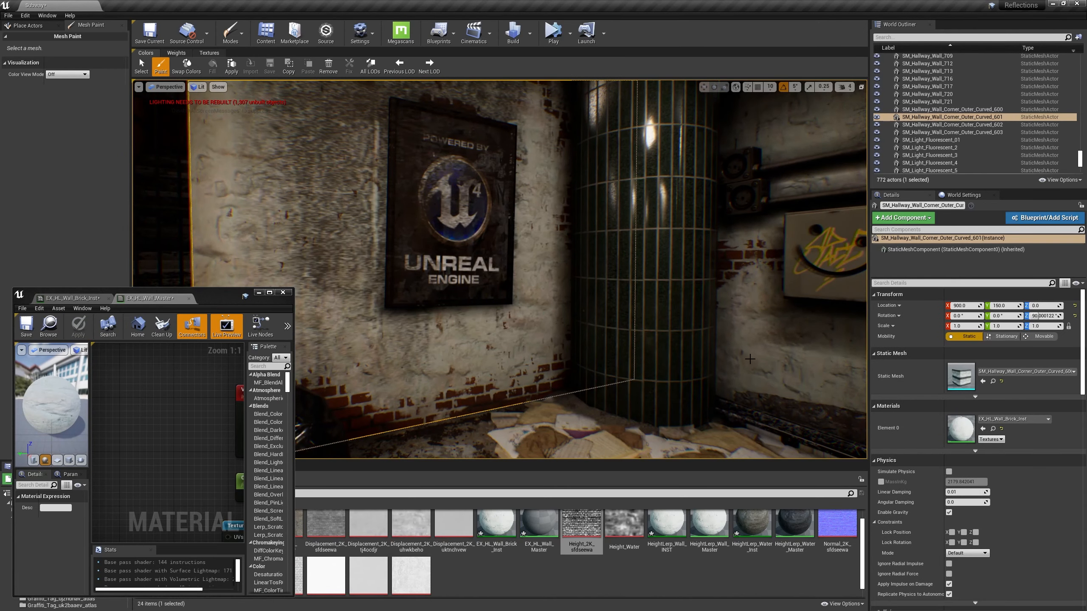
ctrl+click(767, 354)
click(160, 68)
mouse_move(306, 198)
mouse_down()
mouse_move(322, 197)
mouse_move(297, 148)
mouse_up()
mouse_move(476, 345)
mouse_down()
mouse_move(447, 346)
mouse_move(511, 127)
mouse_move(494, 241)
mouse_up()
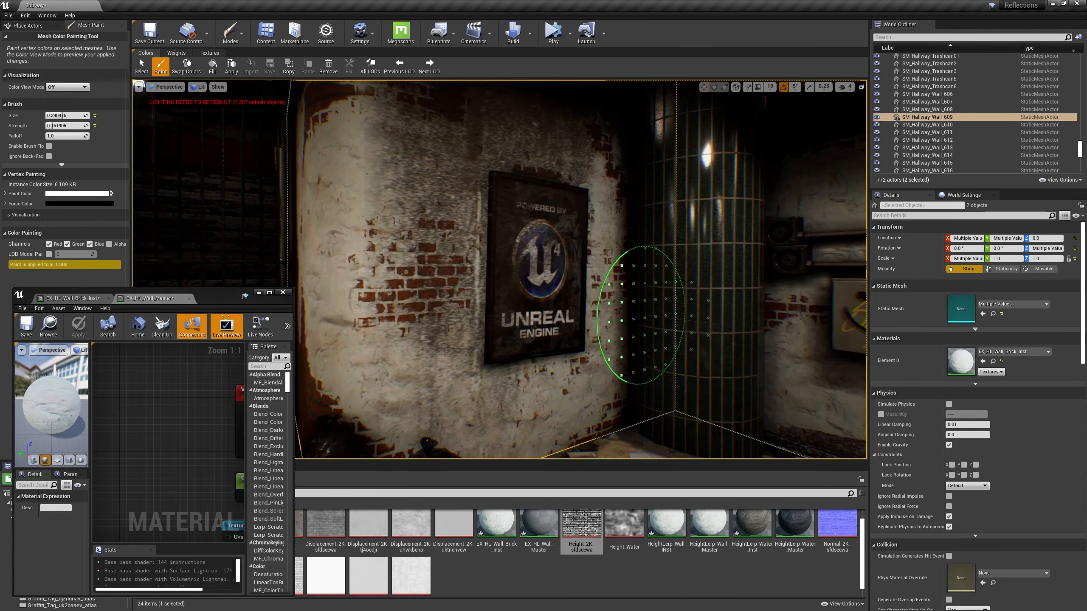
key(Escape)
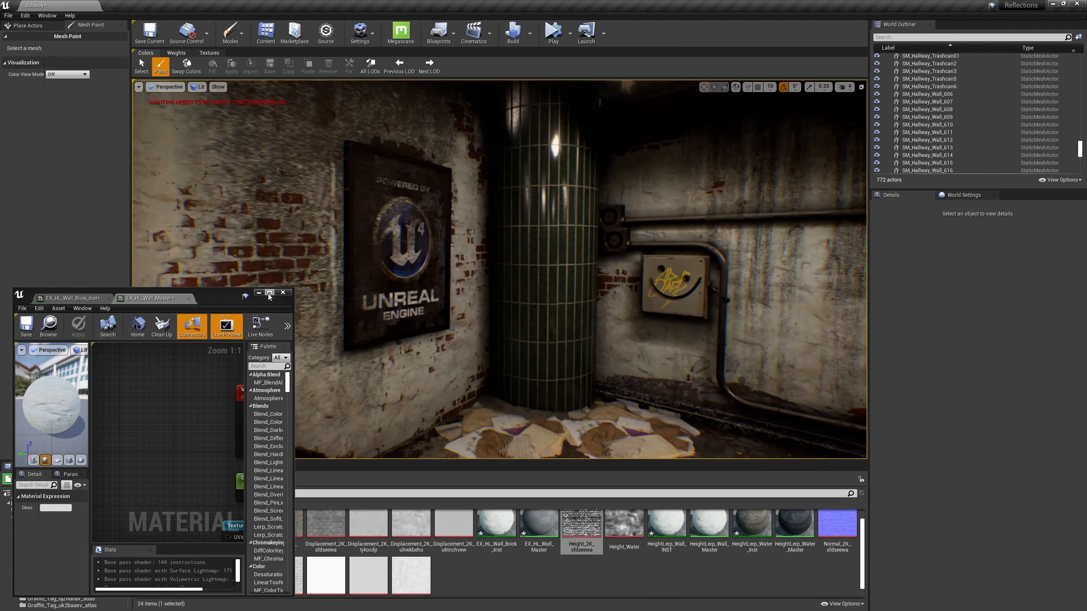
Return to the EX_HL_Wall_Master graph and add a static switch parameter node below the OneMinus node.
click(269, 292)
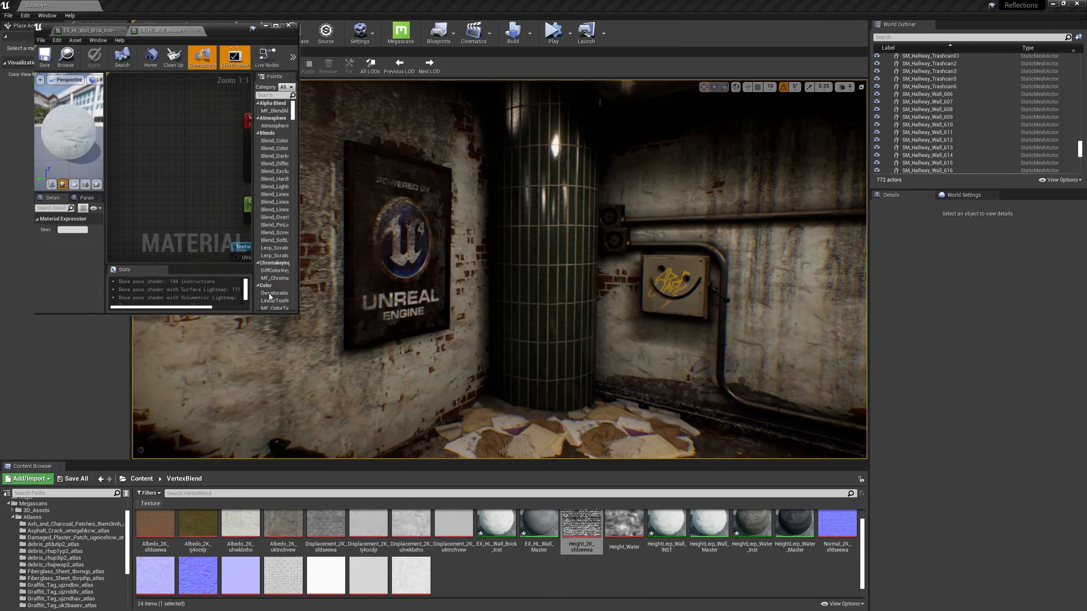
right_drag(582, 338, 534, 349)
right_click(517, 344)
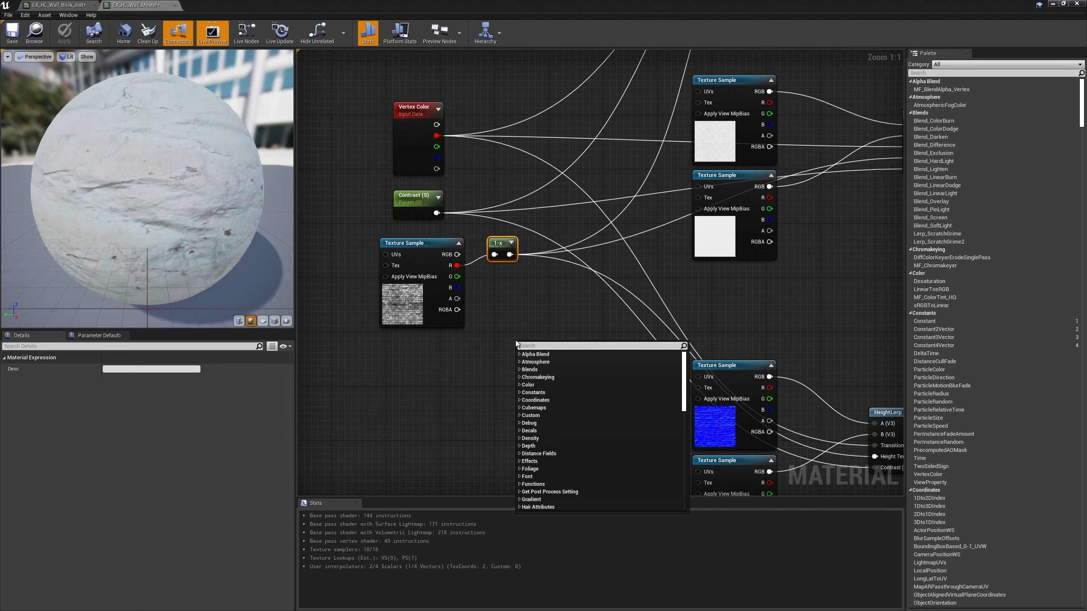
text(switch)
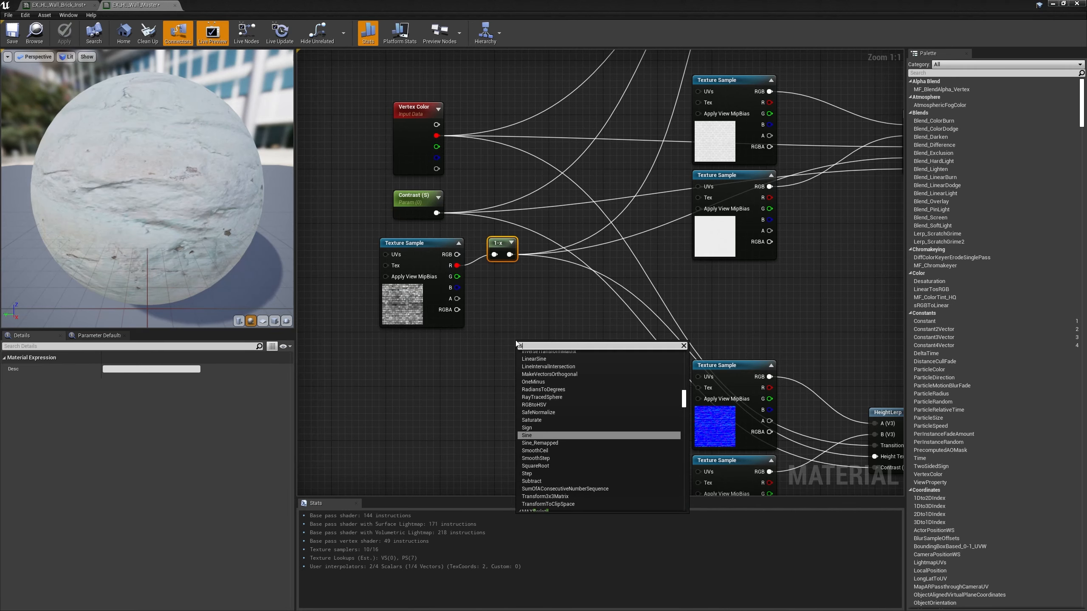
key(Return)
click(518, 317)
Name the new static switch parameter Height Invert.
right_drag(530, 308, 504, 309)
click(519, 347)
drag(137, 369, 43, 367)
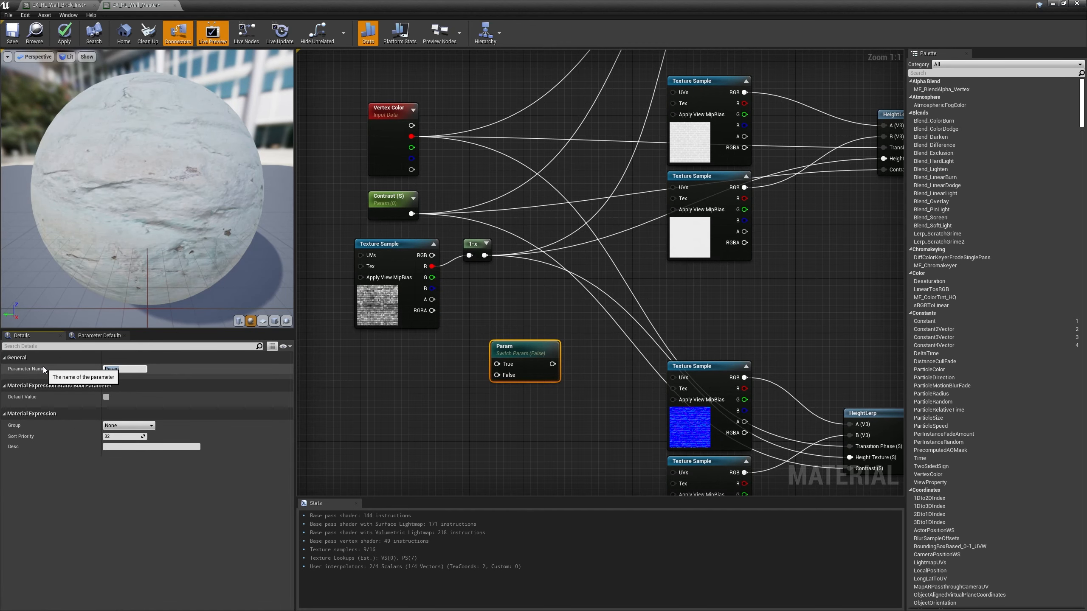
text(Height Invert)
right_drag(486, 306, 482, 340)
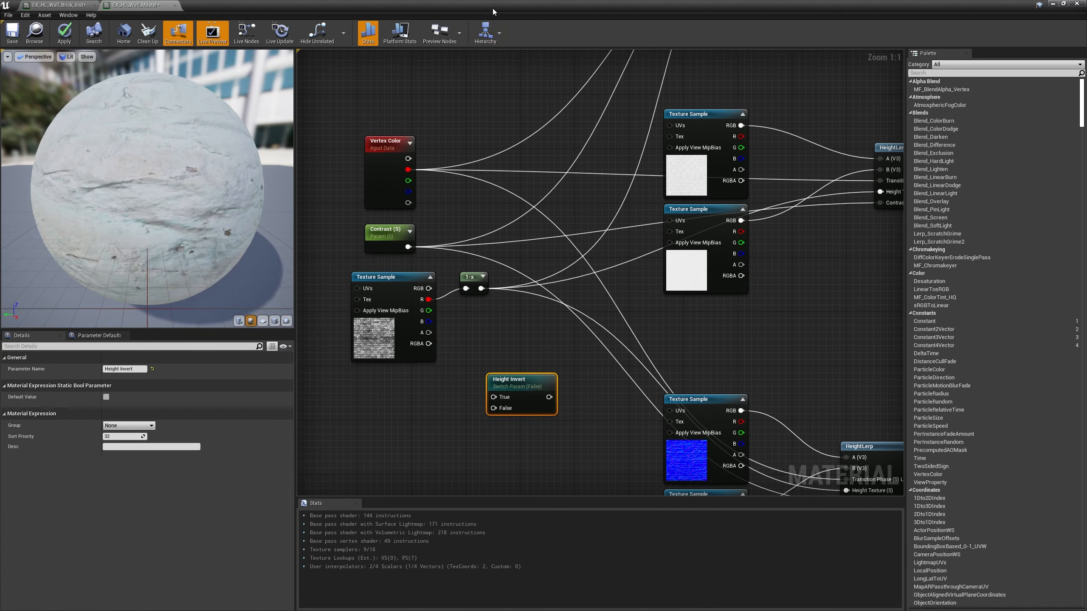
drag(492, 7, 333, 234)
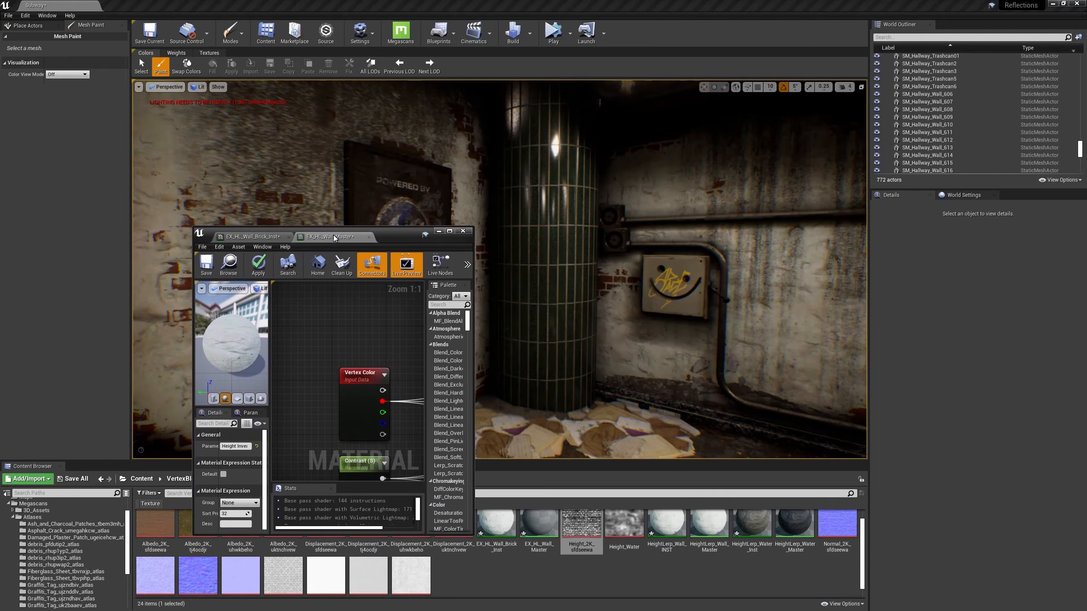
double_click(403, 234)
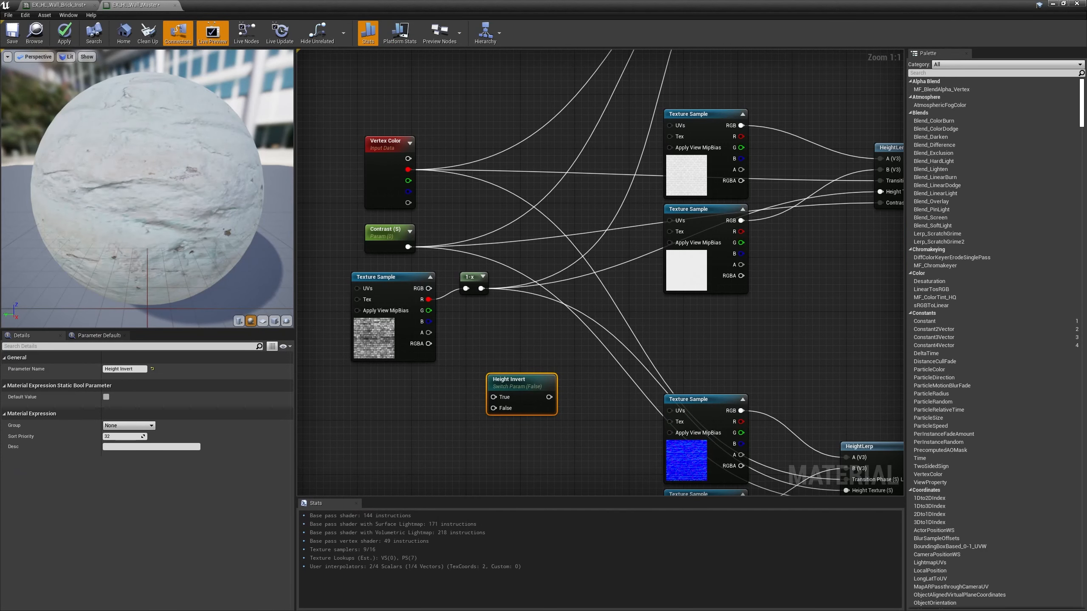
Wire the height texture's R output to Height Invert's False input, OneMinus to True, and the switch output to the HeightLerp nodes.
right_drag(490, 393, 491, 361)
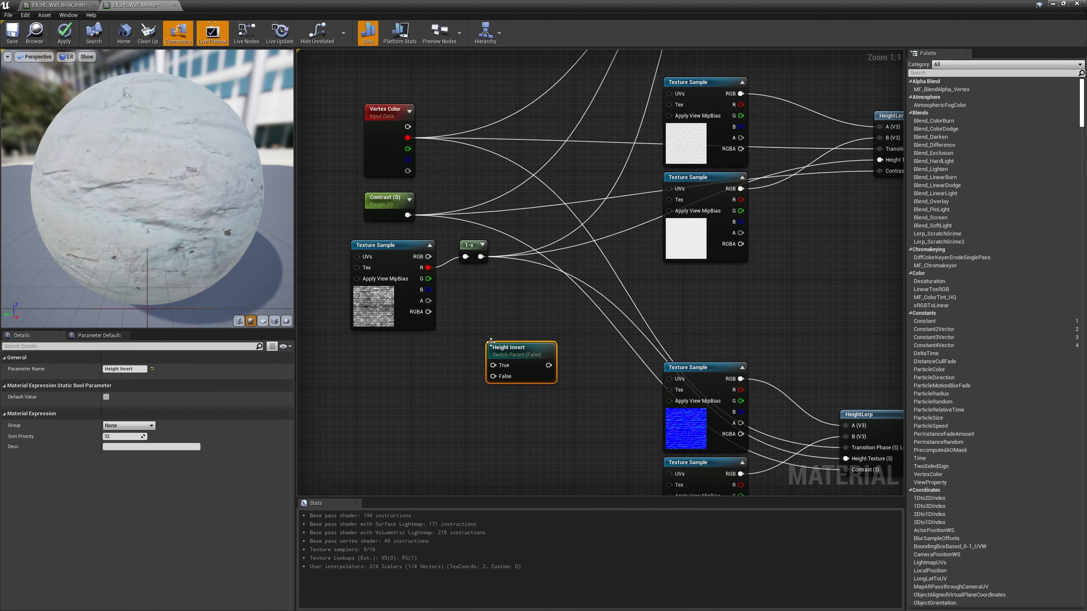
right_drag(524, 321, 522, 316)
drag(518, 347, 517, 299)
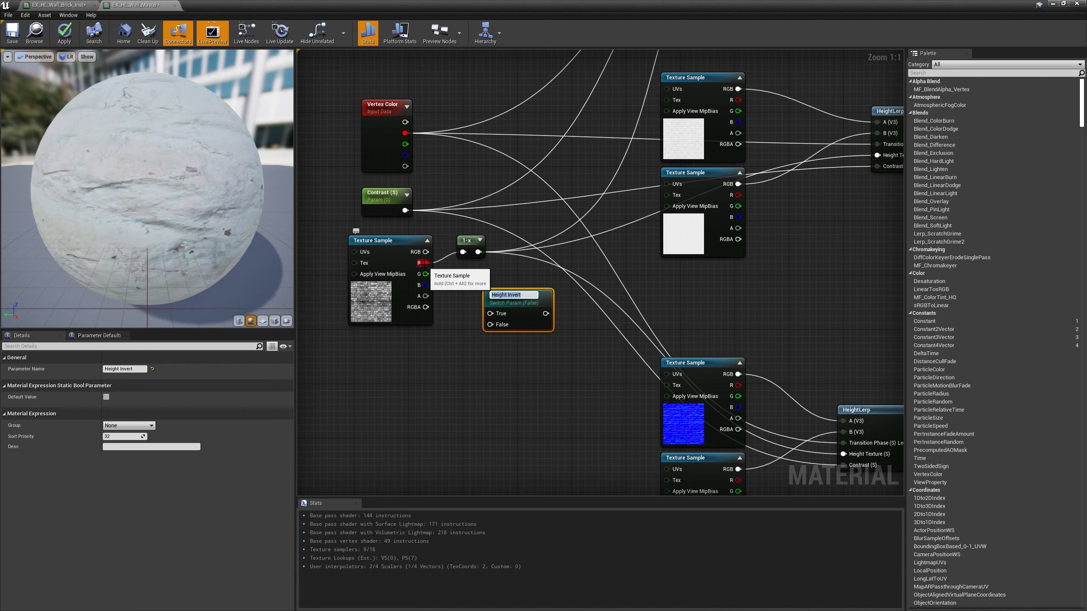
drag(426, 262, 490, 323)
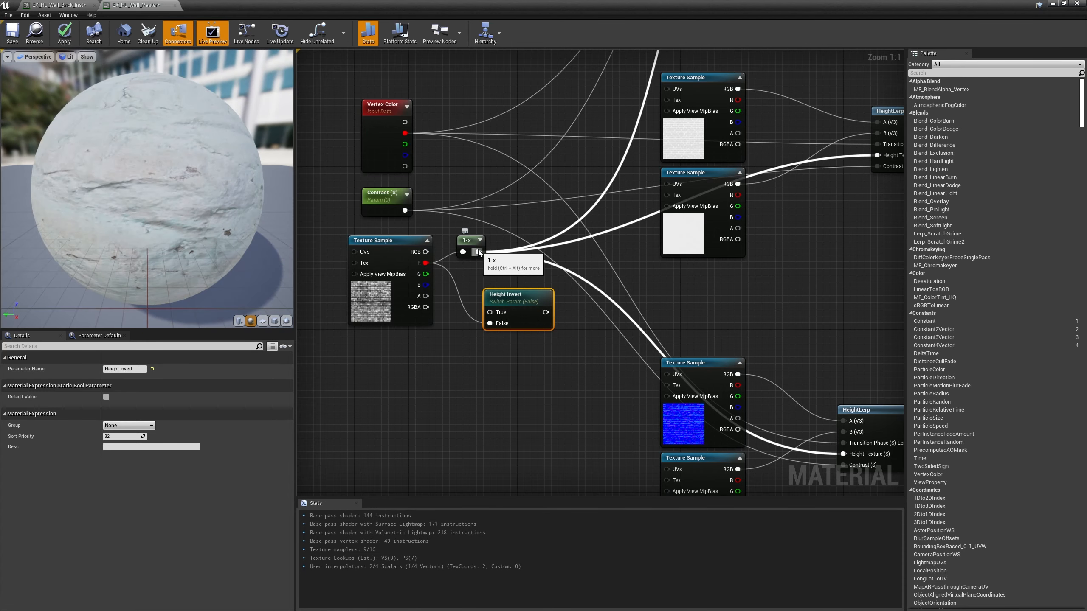
mouse_move(478, 252)
mouse_down()
mouse_move(490, 312)
mouse_move(525, 294)
mouse_move(510, 317)
mouse_move(425, 263)
mouse_move(510, 317)
mouse_move(481, 254)
mouse_up()
drag(527, 290, 462, 235)
drag(392, 241, 399, 261)
Apply the master material and enable the Height Invert override in EX_HL_Wall_Brick_Inst to test the switch.
click(71, 29)
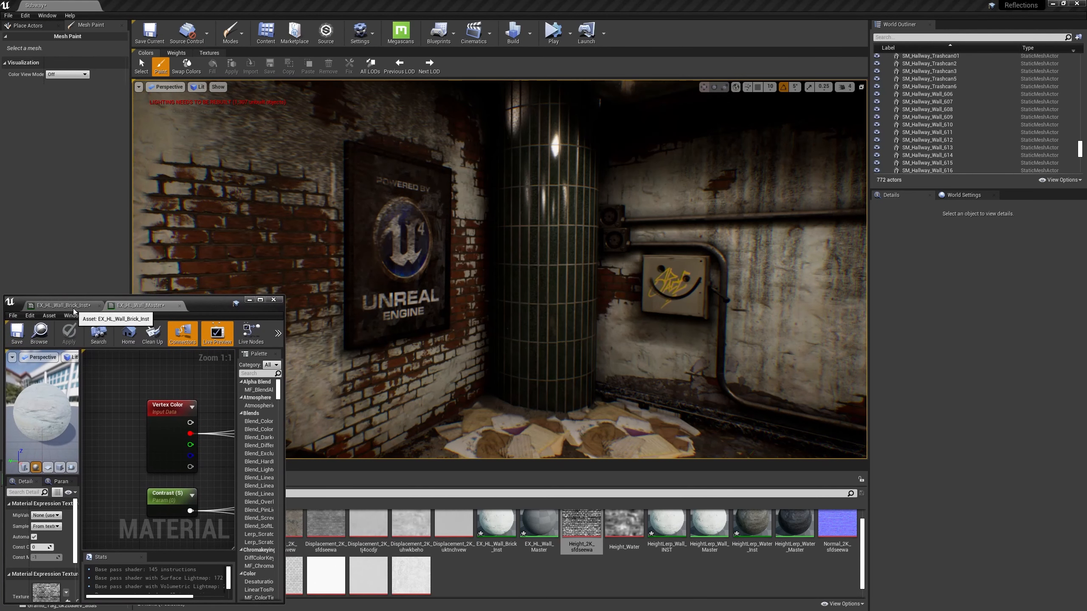
click(64, 305)
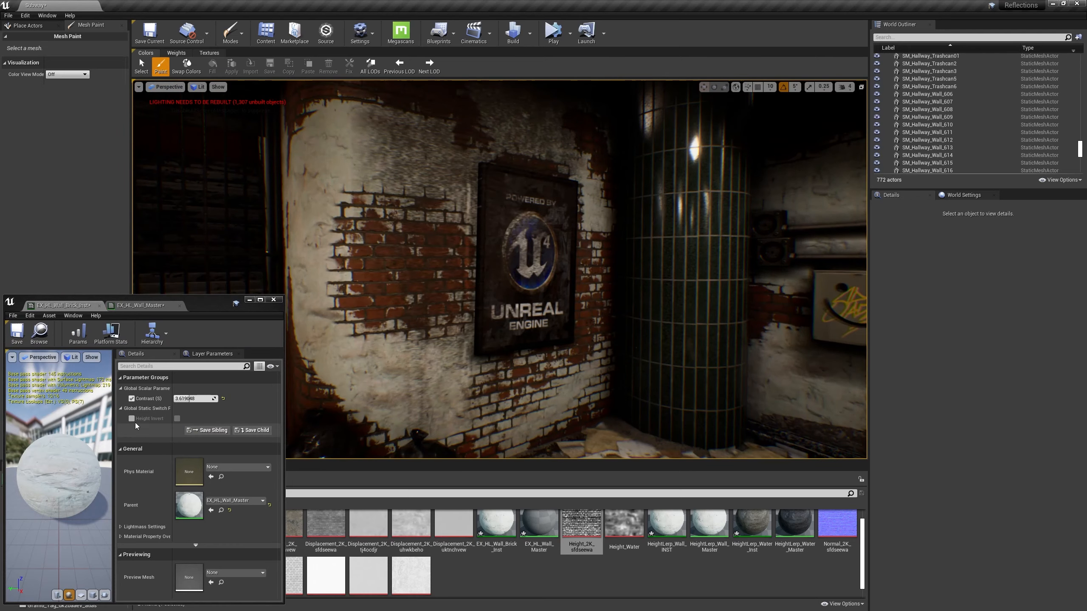
click(131, 418)
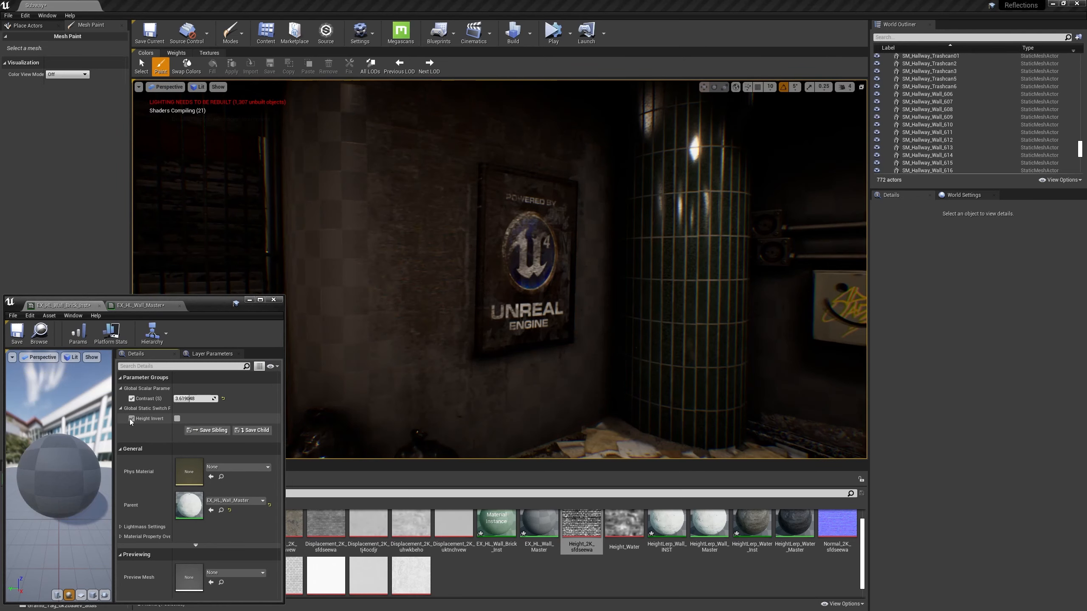
click(177, 418)
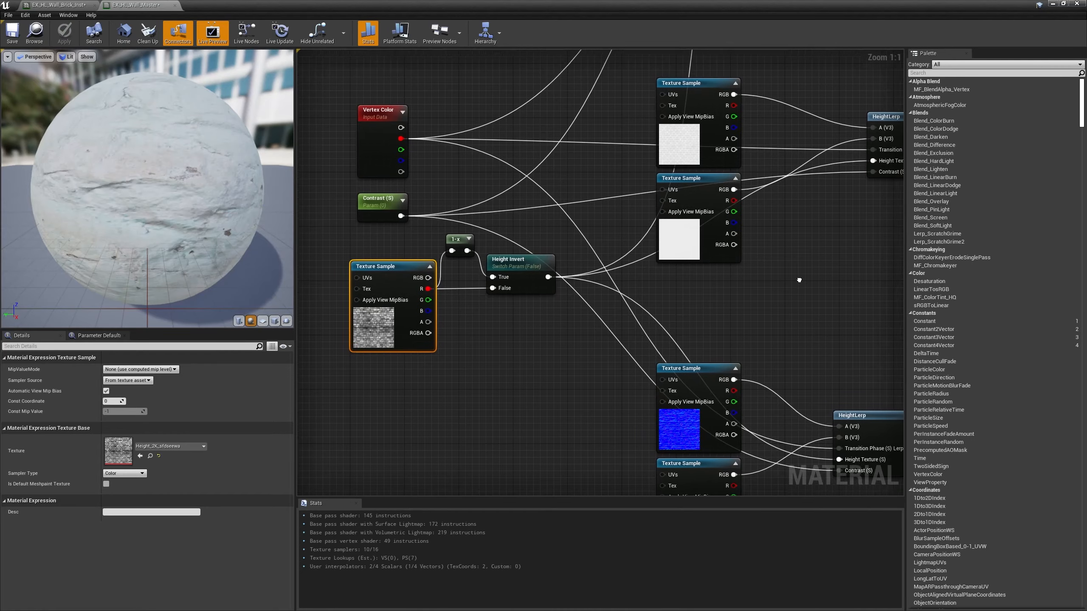
Examine the base color, roughness and normal Texture Samples that feed the HeightLerp nodes in EX_HL_Wall_Master.
scroll(735, 369, up, 3)
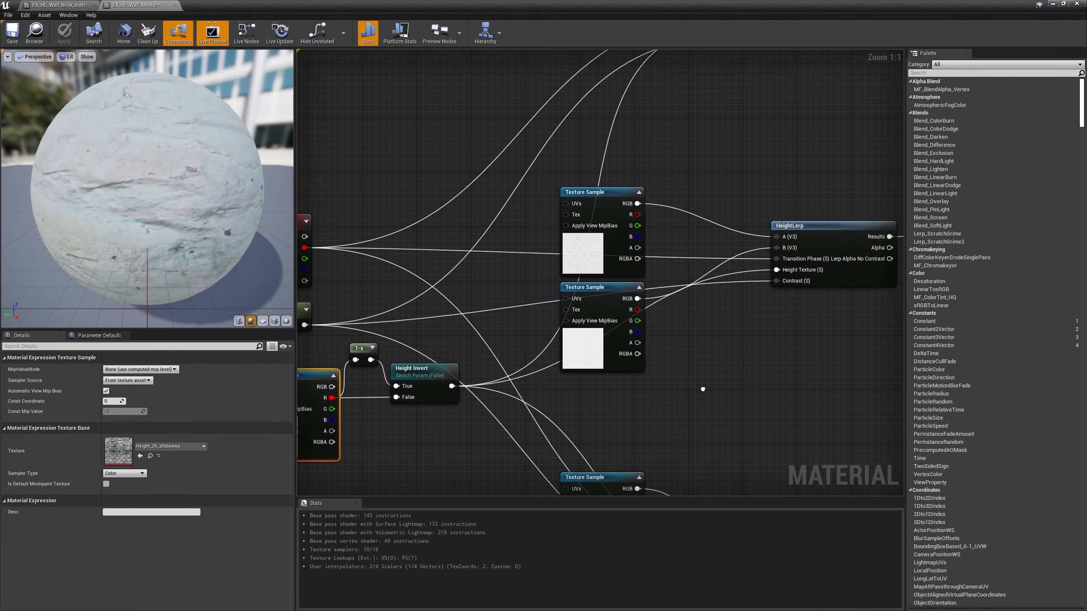
right_drag(705, 357, 691, 361)
drag(471, 270, 418, 279)
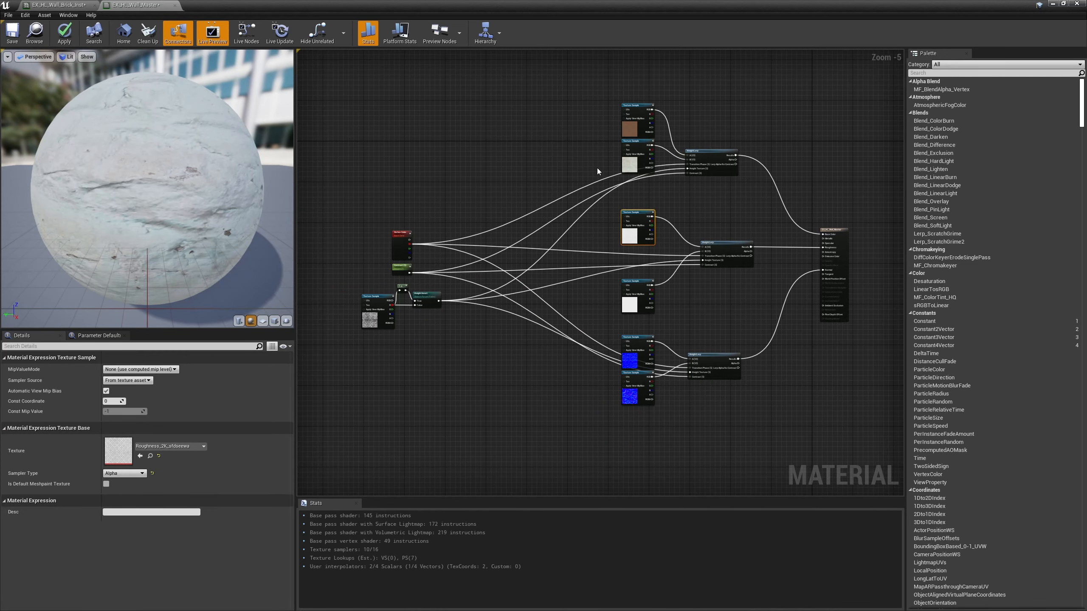
scroll(593, 161, up, 5)
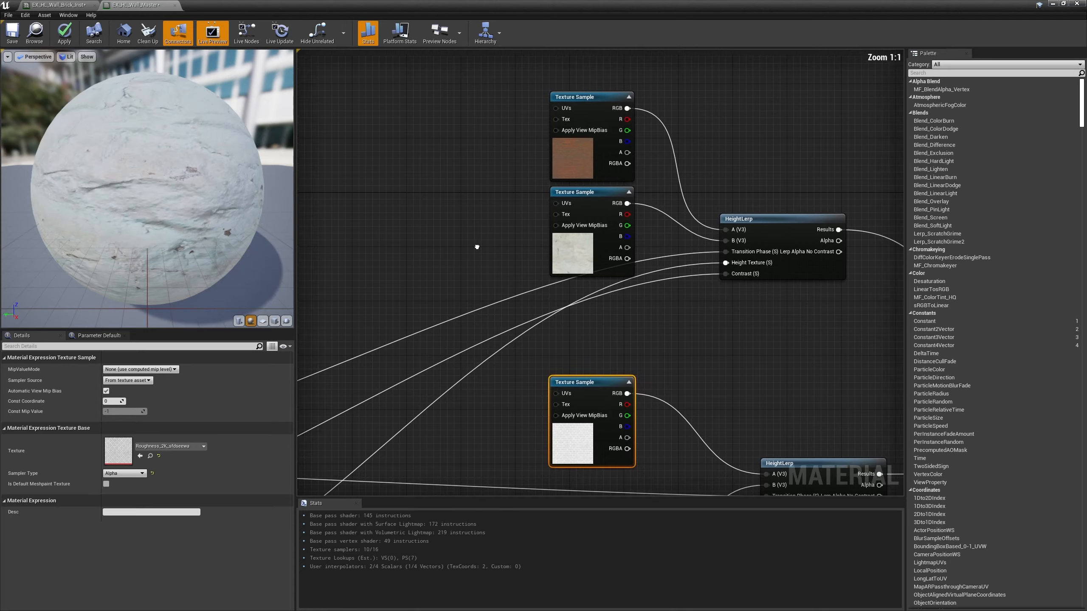
click(465, 181)
click(466, 257)
right_drag(504, 351, 513, 245)
click(487, 329)
right_drag(504, 441, 535, 293)
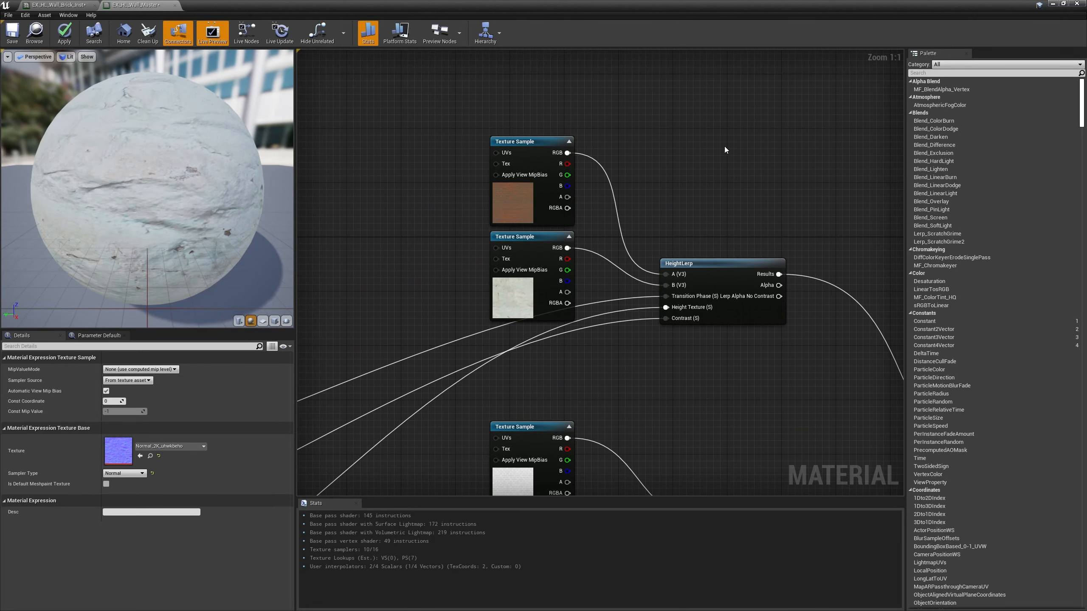
Convert the brick and plaster albedo Texture Samples into parameters named Input A Texture and Input B Texture.
right_click(513, 194)
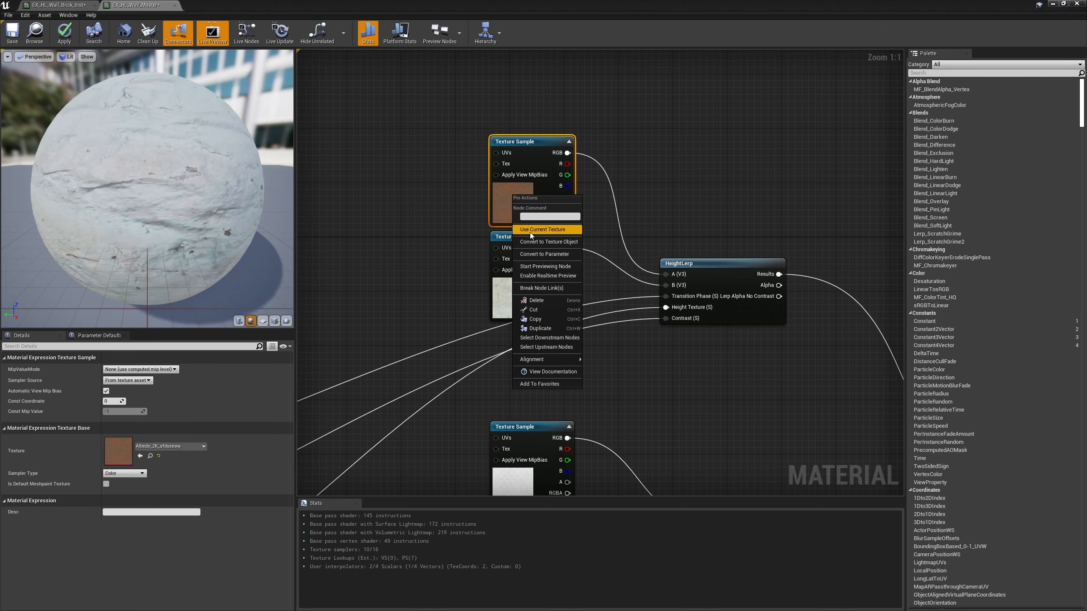
click(537, 254)
text(Input A)
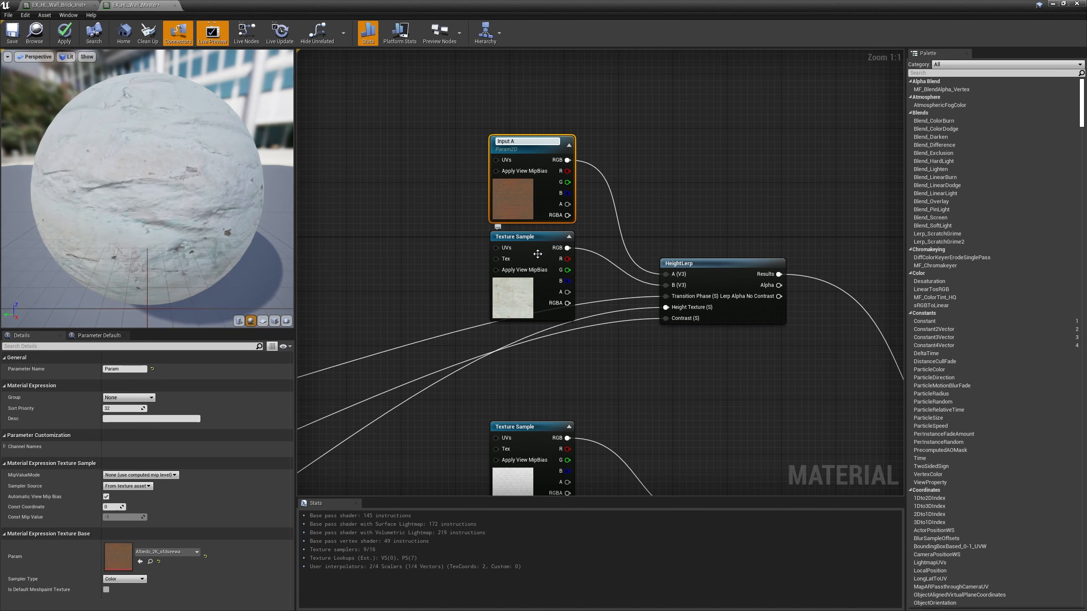
text( Texture)
right_click(537, 254)
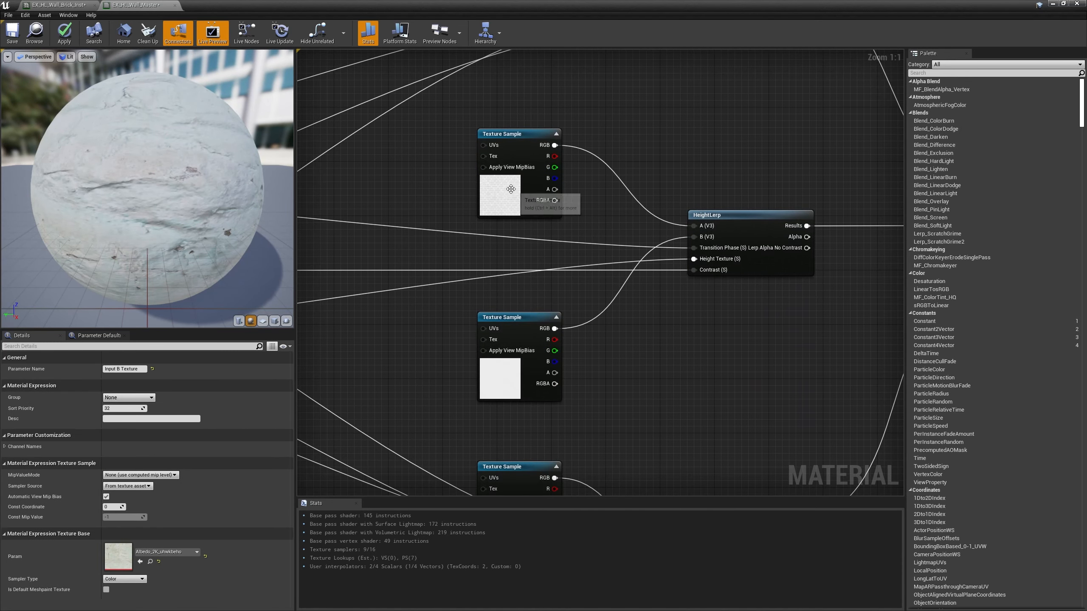
Convert the roughness, normal and height Texture Samples into parameters named Roughness A/B Texture, Normal A/B Texture and Height Lerp Texture.
right_click(510, 189)
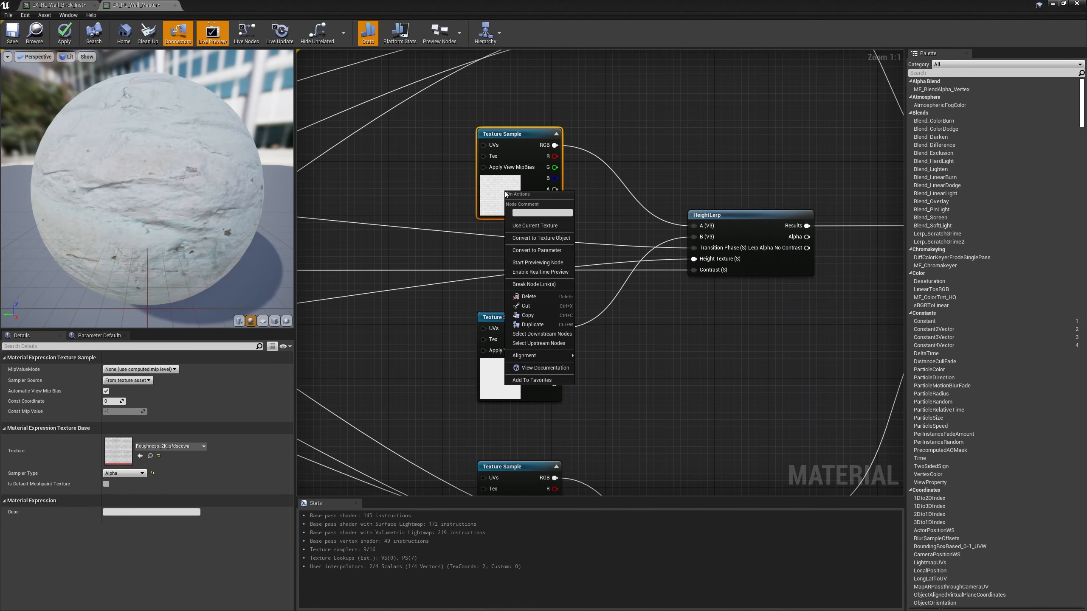
click(523, 240)
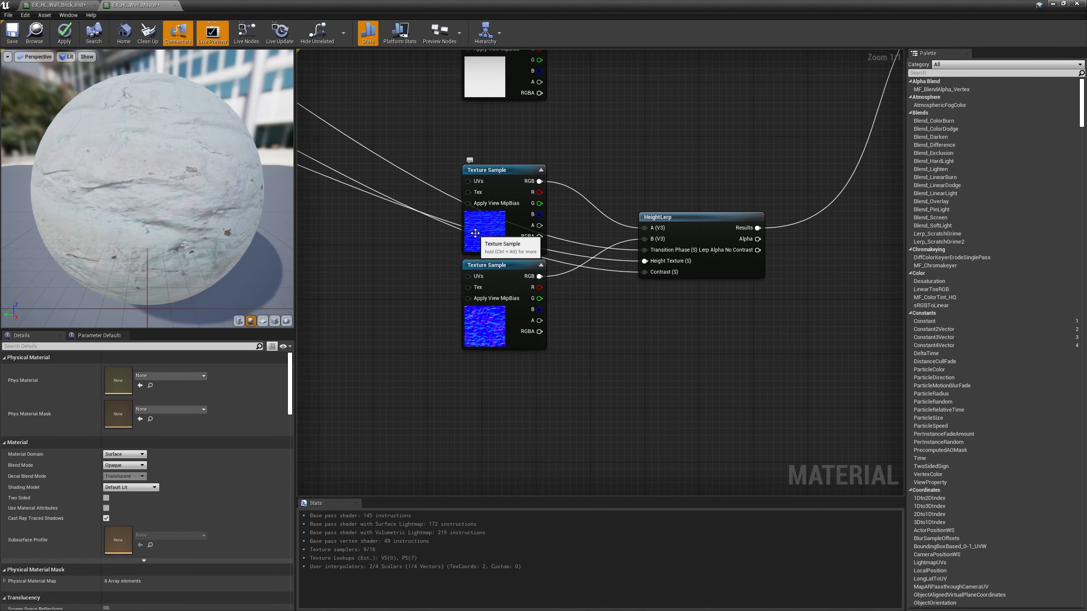
right_click(476, 236)
click(508, 293)
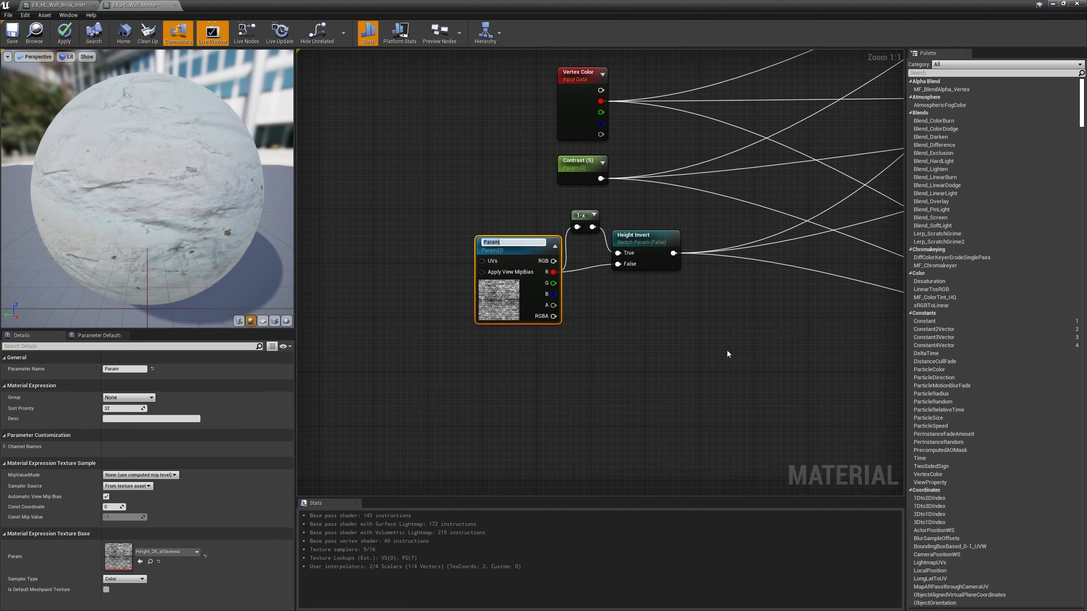
text(Height Texture)
key(Return)
Apply the master material with EX_HL_Wall_Brick_Inst beside it, and enable all seven texture parameter overrides in the instance.
click(65, 6)
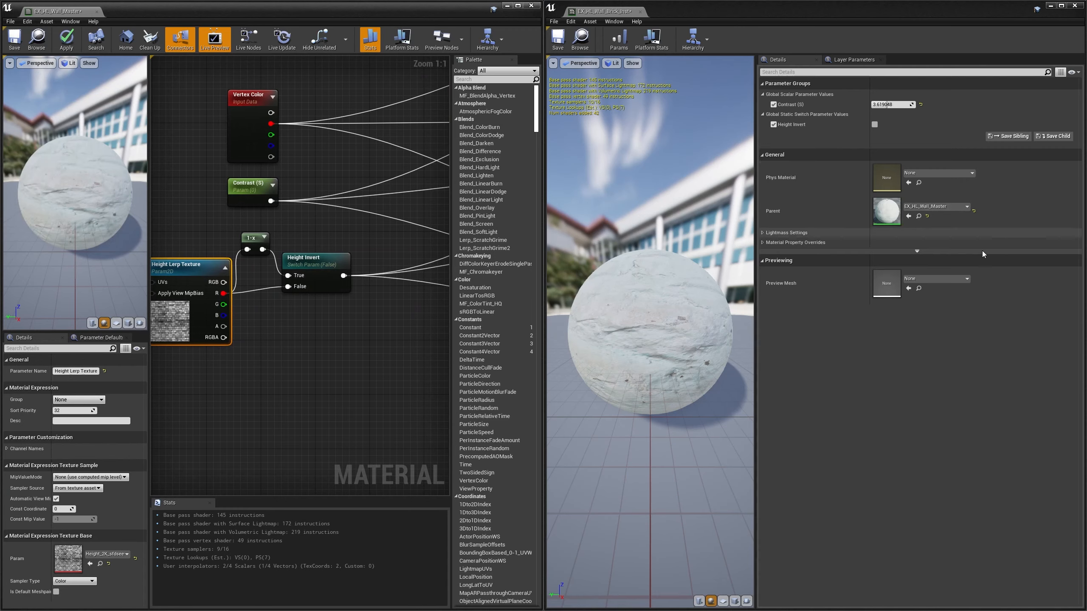
click(64, 42)
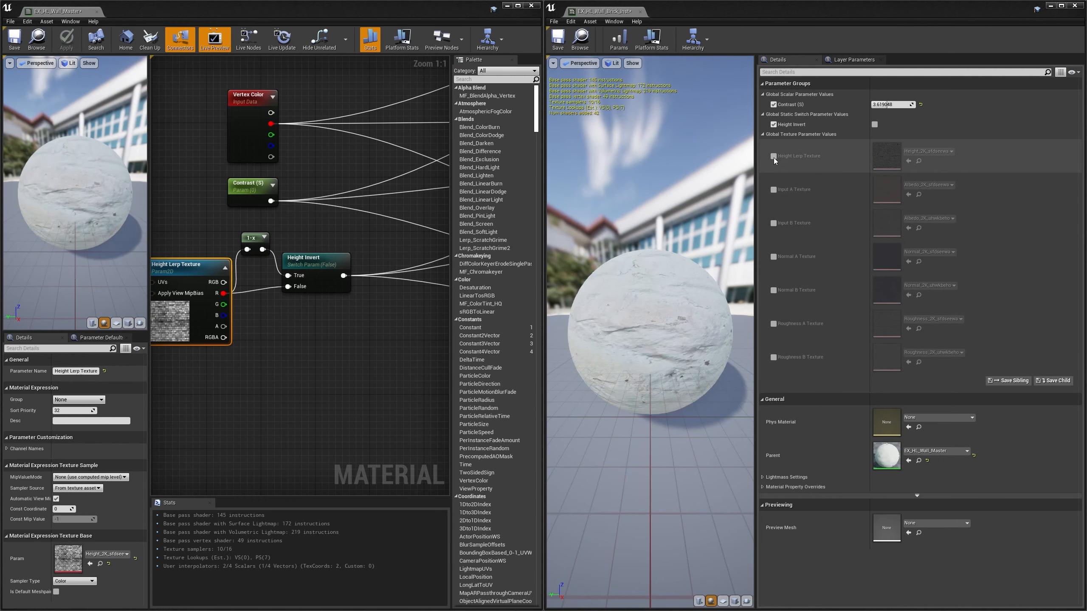
click(773, 158)
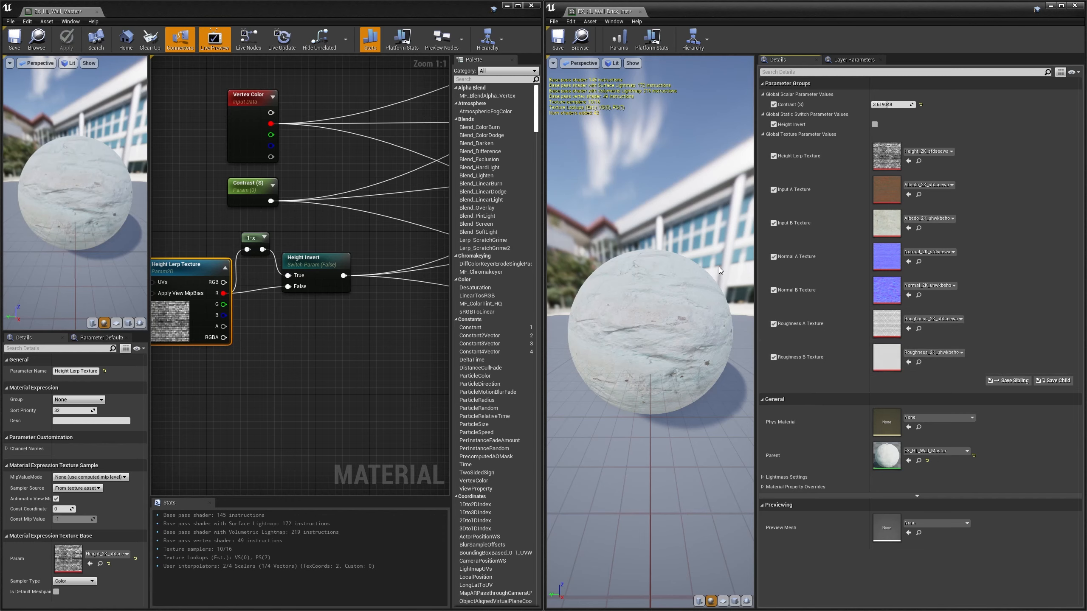
Assign the Height Lerp Texture parameter to a new Height Lerp group with sort priority 1, and apply the material.
double_click(452, 14)
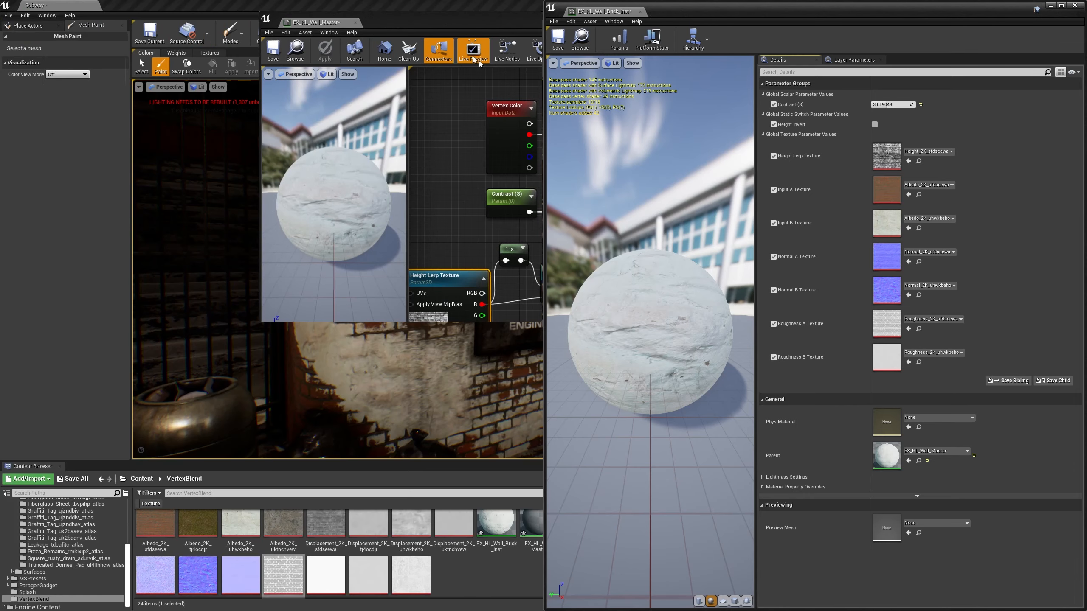
drag(357, 85, 678, 375)
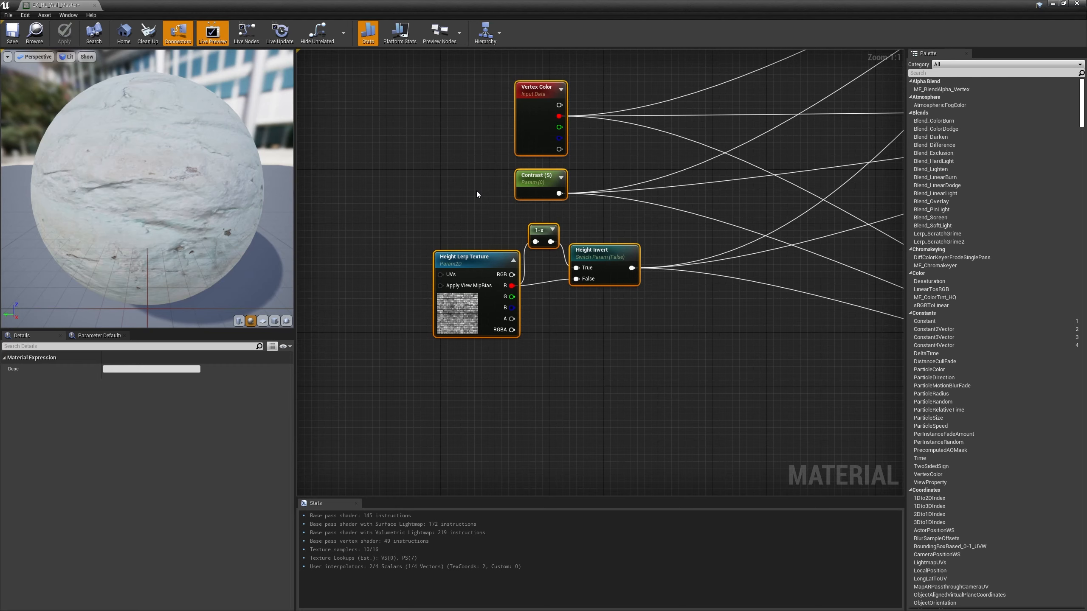
click(459, 322)
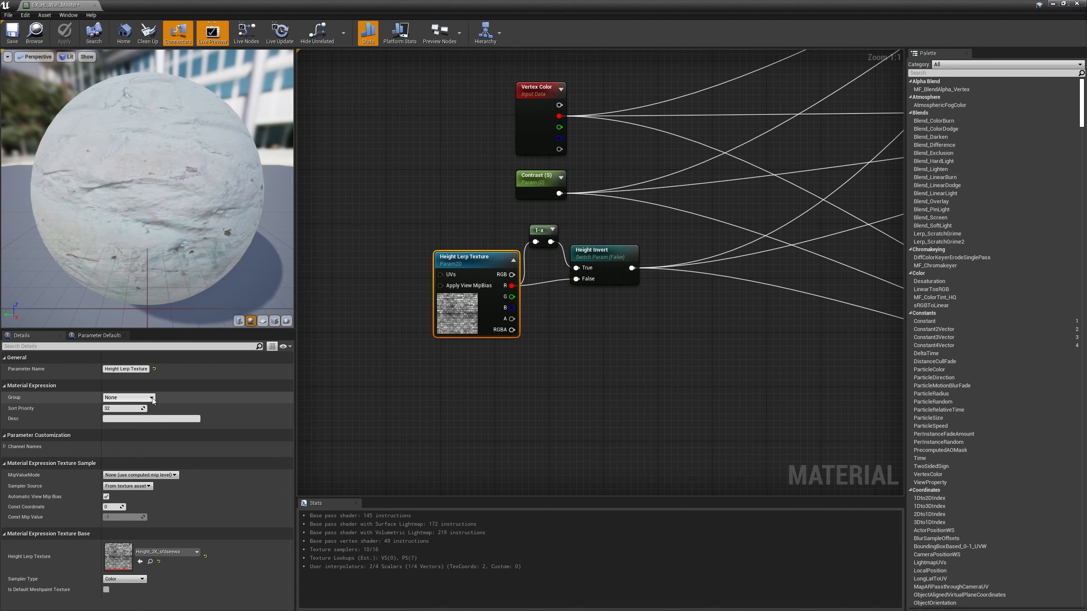
click(129, 397)
text(Height Lerp)
key(Return)
click(125, 410)
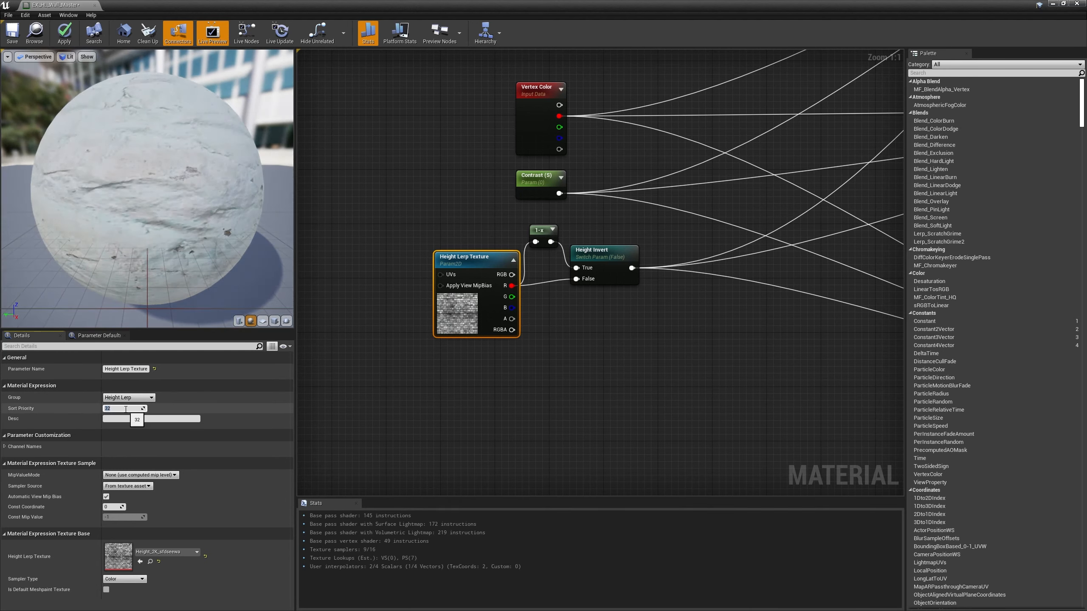
text(1)
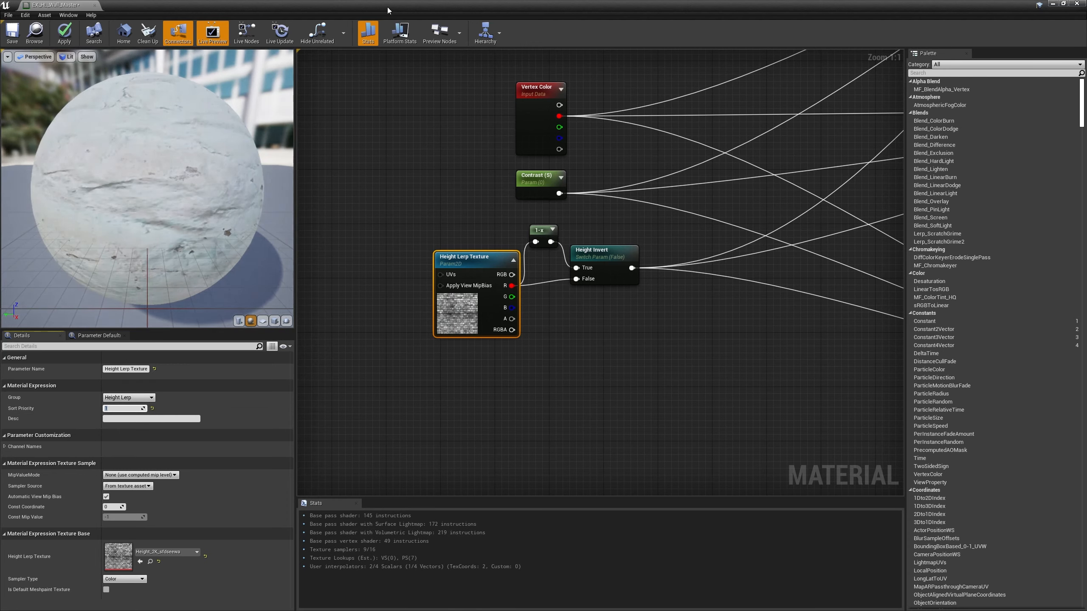
double_click(389, 10)
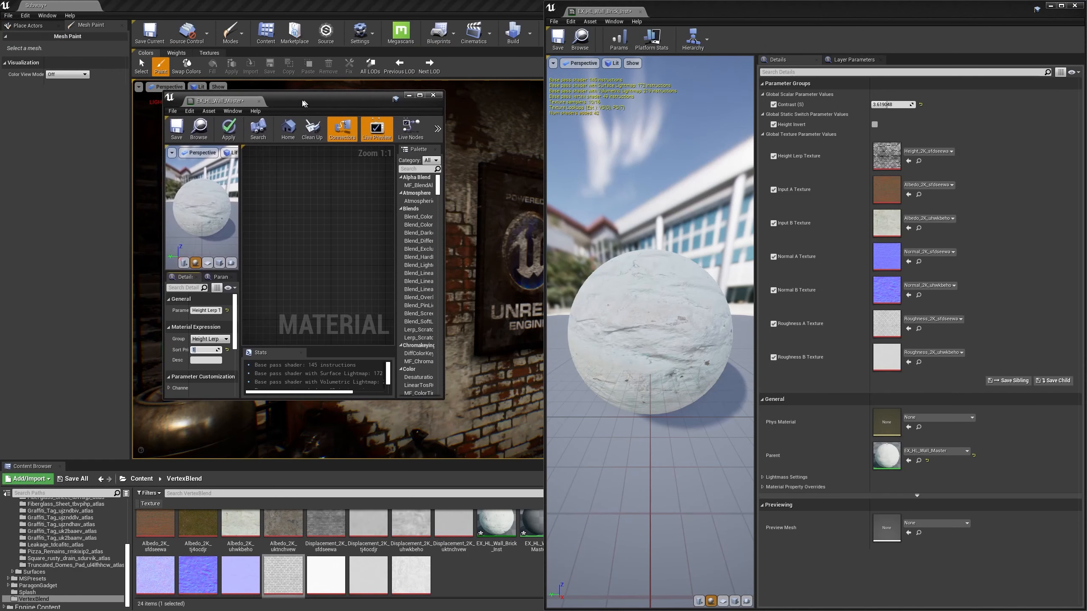
click(216, 130)
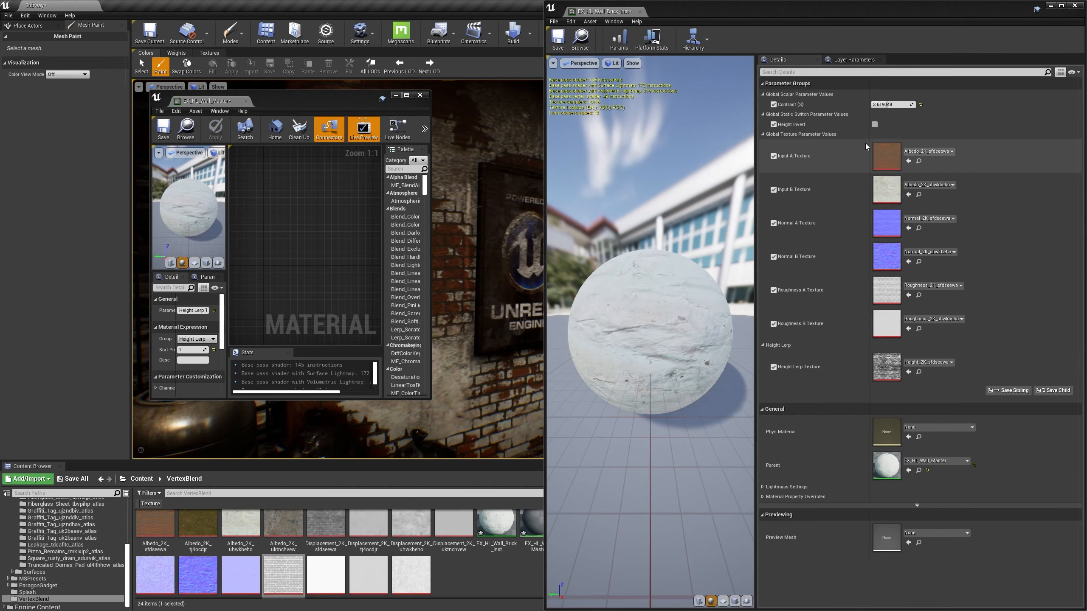
Assign the Contrast (S) parameter to the Height Lerp group and set its sort priority.
click(406, 97)
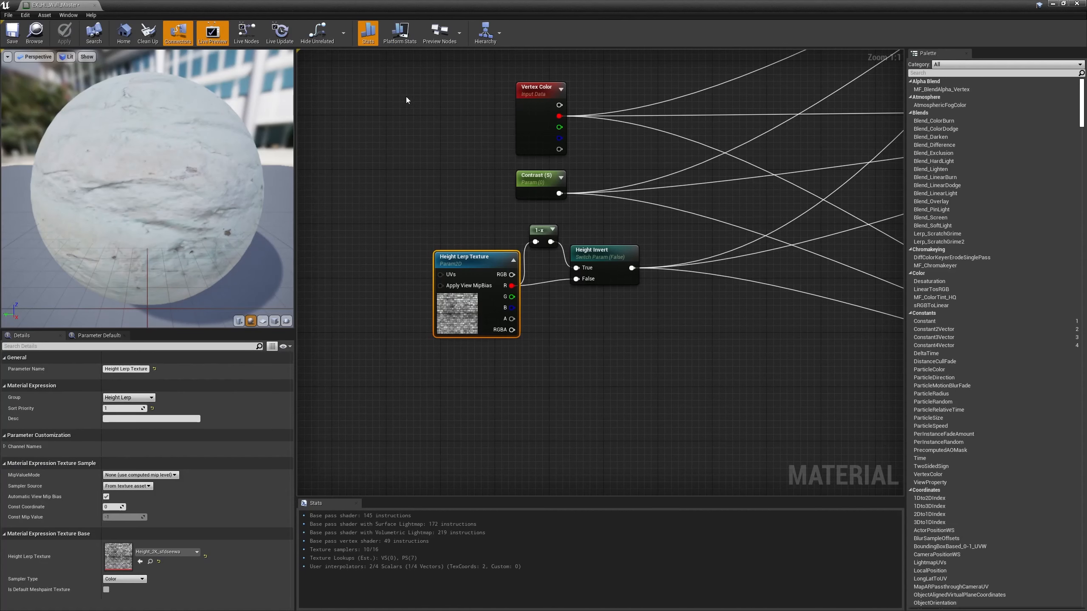
click(535, 181)
click(151, 446)
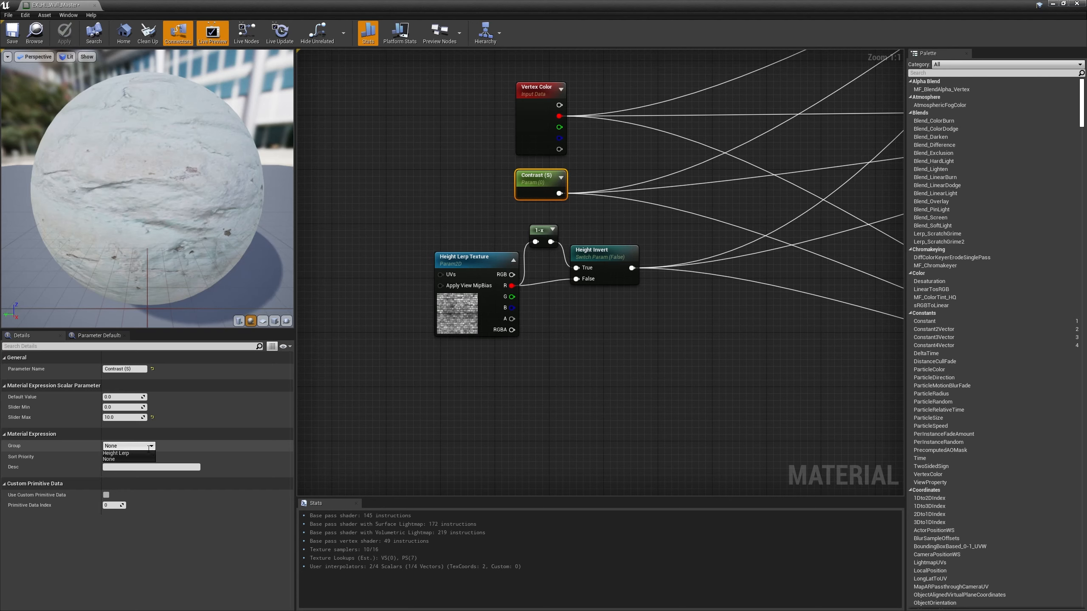
click(123, 458)
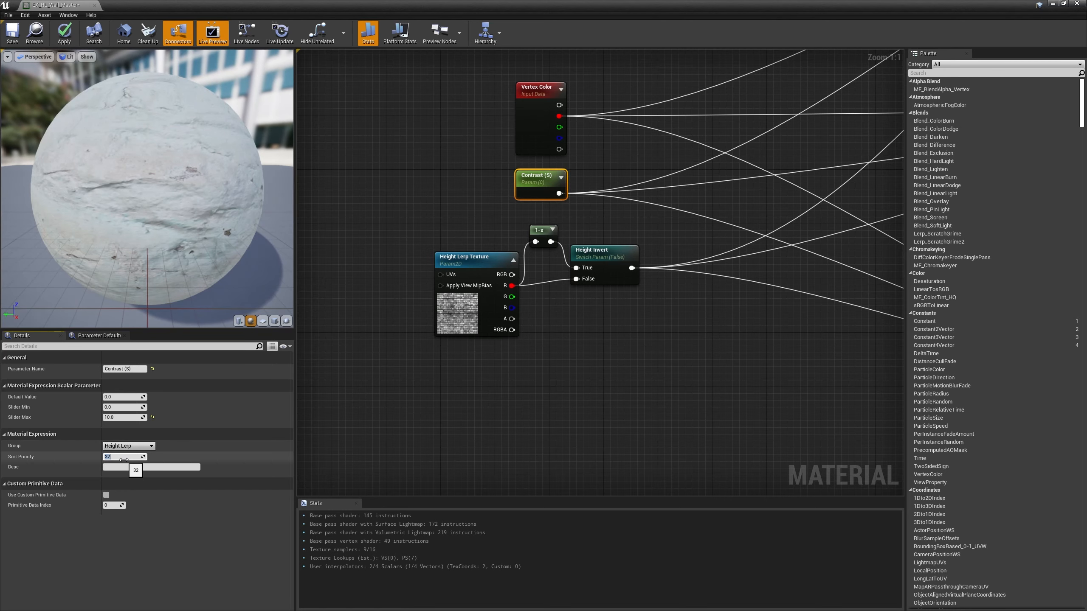
key(Return)
click(425, 416)
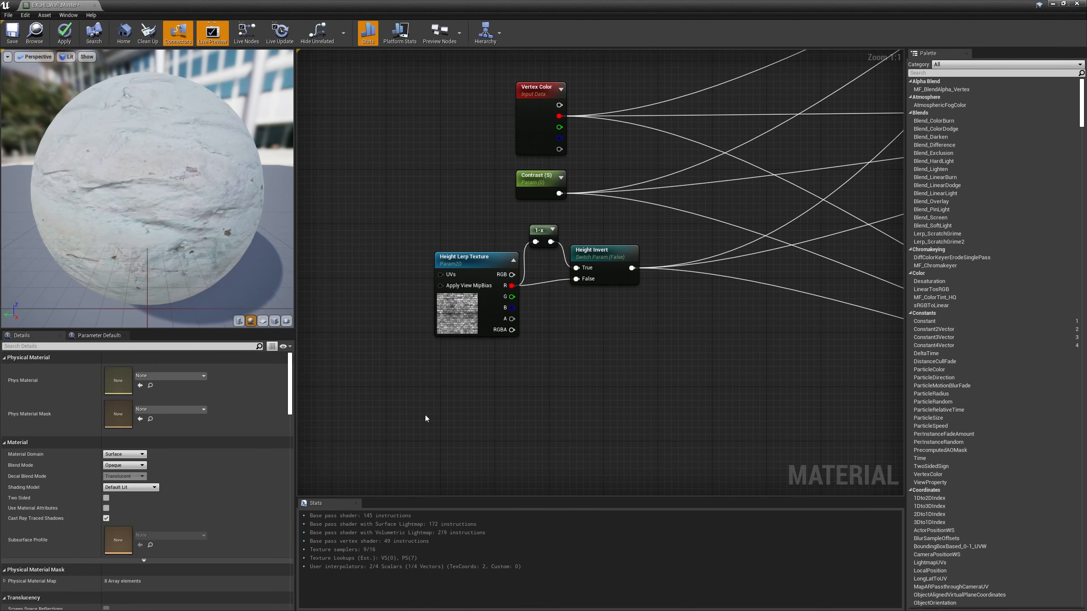
Apply the material, then assign Input A Texture and Input B Texture to a new Base Color group with sort priorities 1 and 2.
click(464, 327)
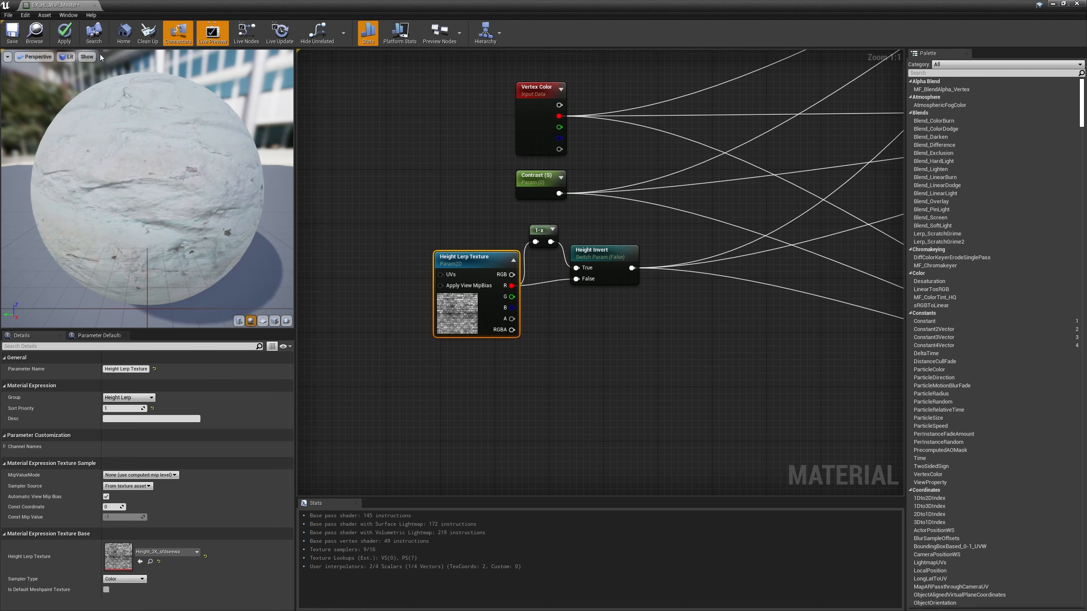
click(64, 33)
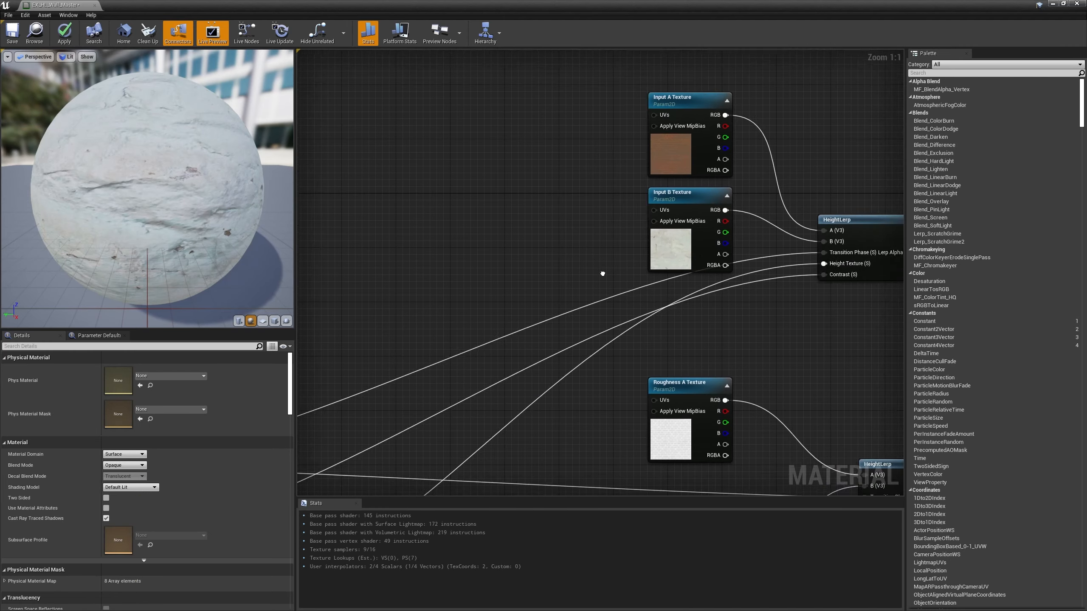
right_drag(793, 88, 637, 116)
drag(456, 152, 528, 292)
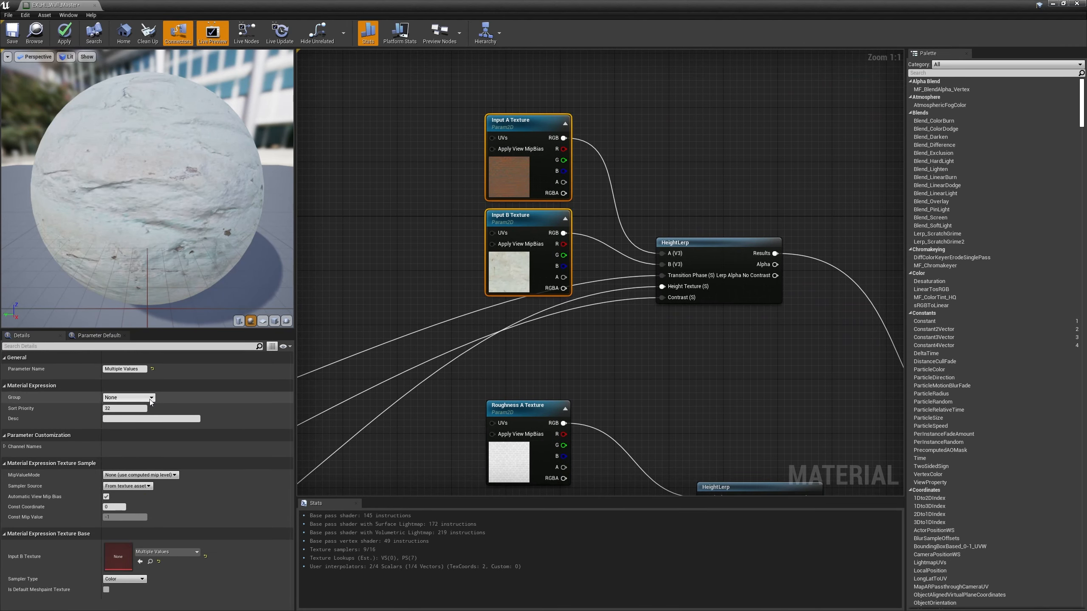
click(134, 398)
text(Base Color)
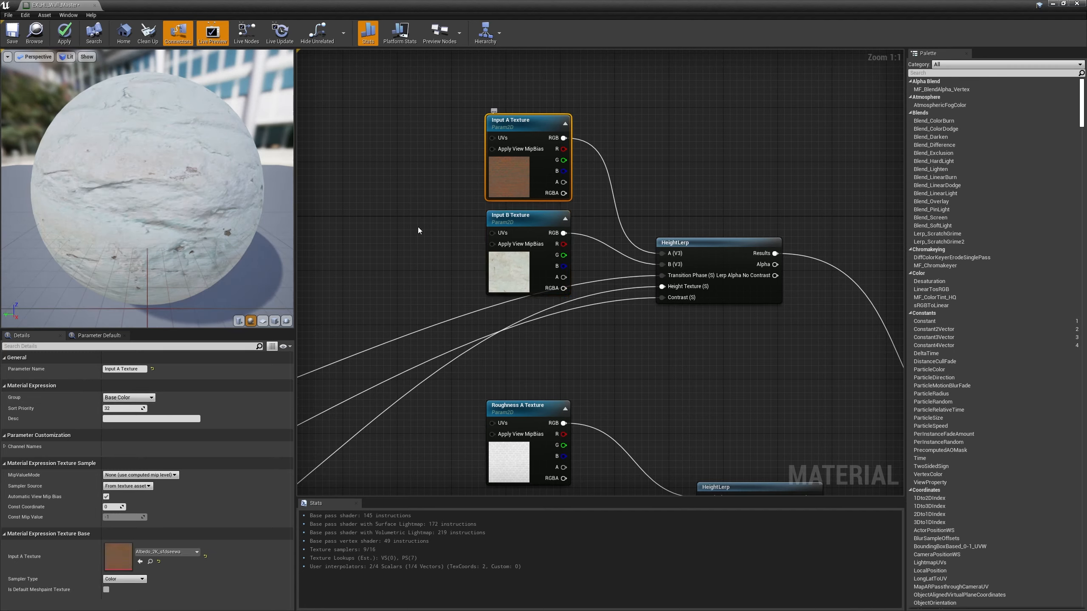
click(128, 408)
text(1)
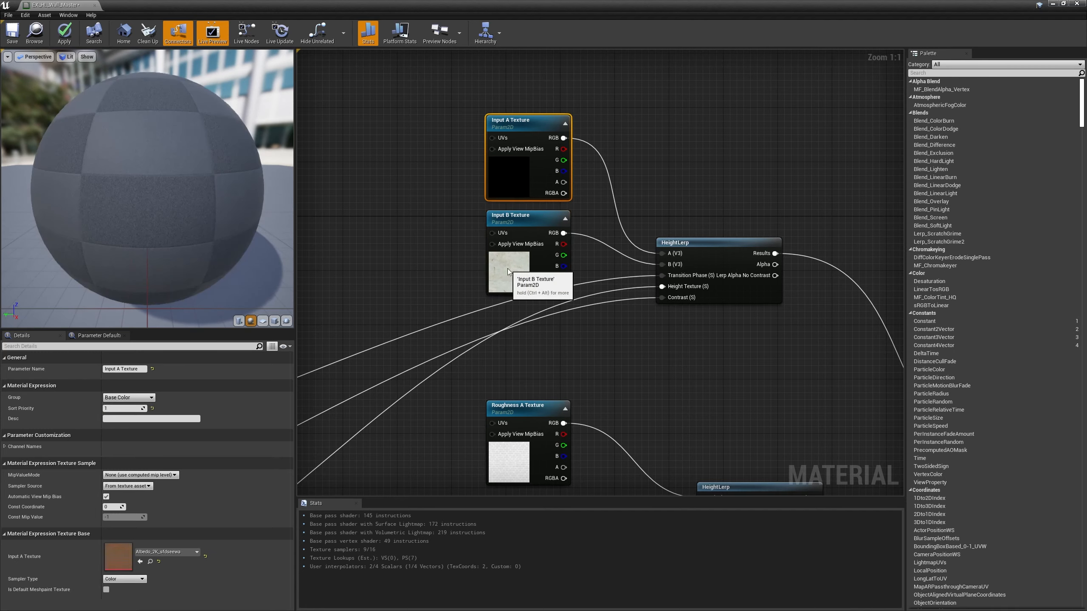
click(508, 270)
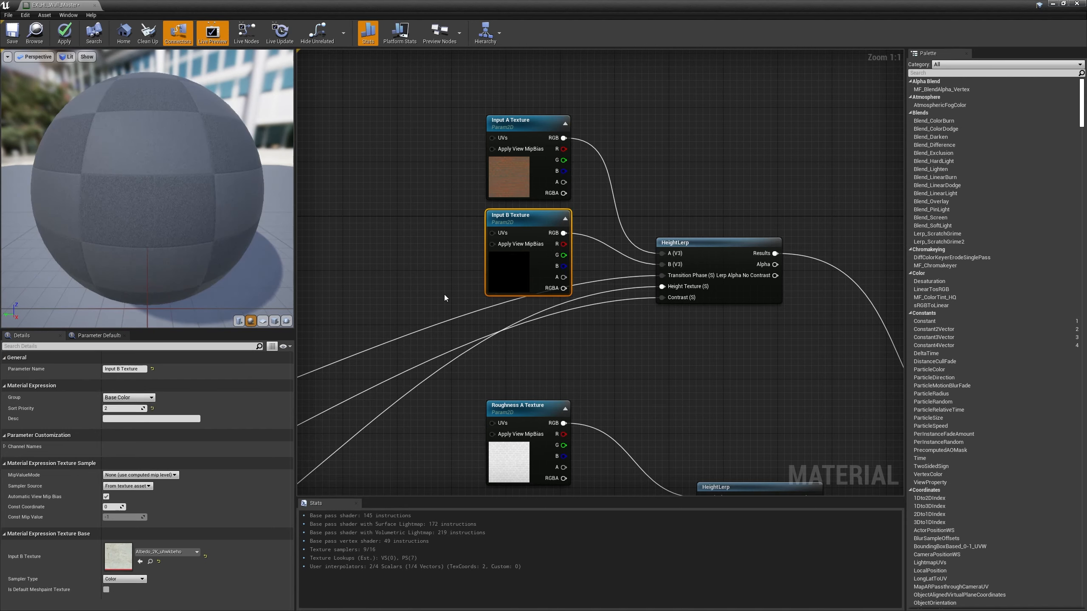
click(444, 295)
Assign the Roughness A and Roughness B Texture parameters to a new Roughness group and set their sort priorities.
right_drag(494, 359, 496, 124)
drag(475, 142, 526, 423)
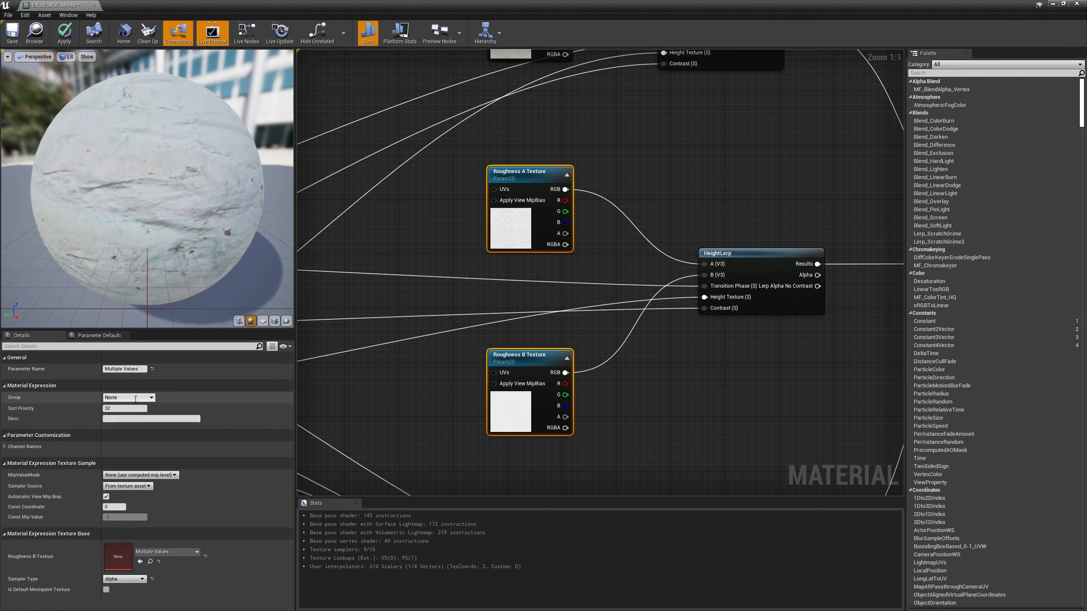
drag(137, 399, 53, 391)
text(R)
text(oughness)
click(509, 231)
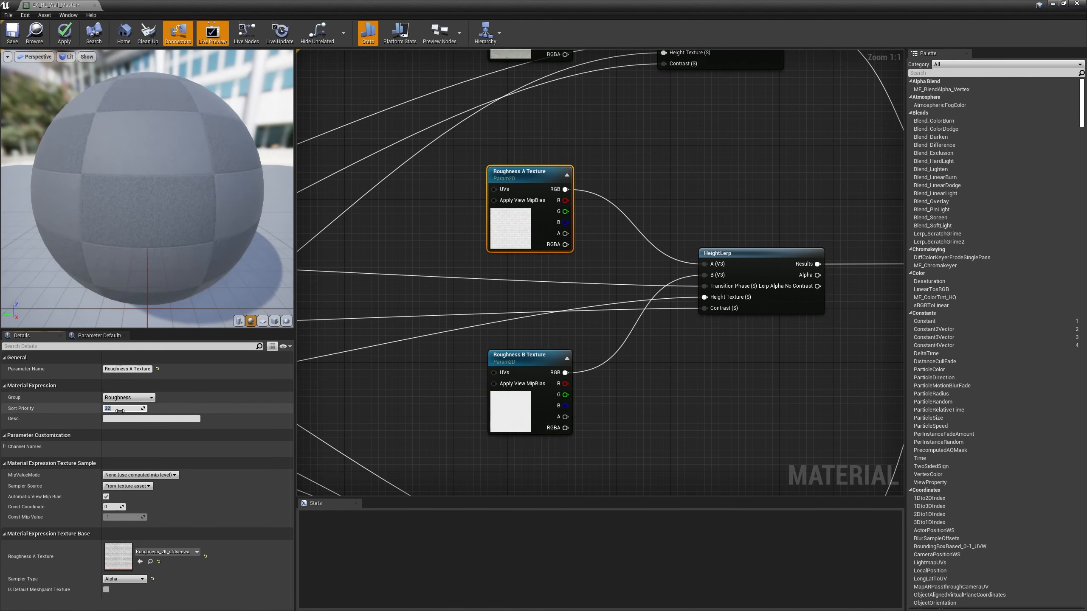
click(504, 413)
click(382, 356)
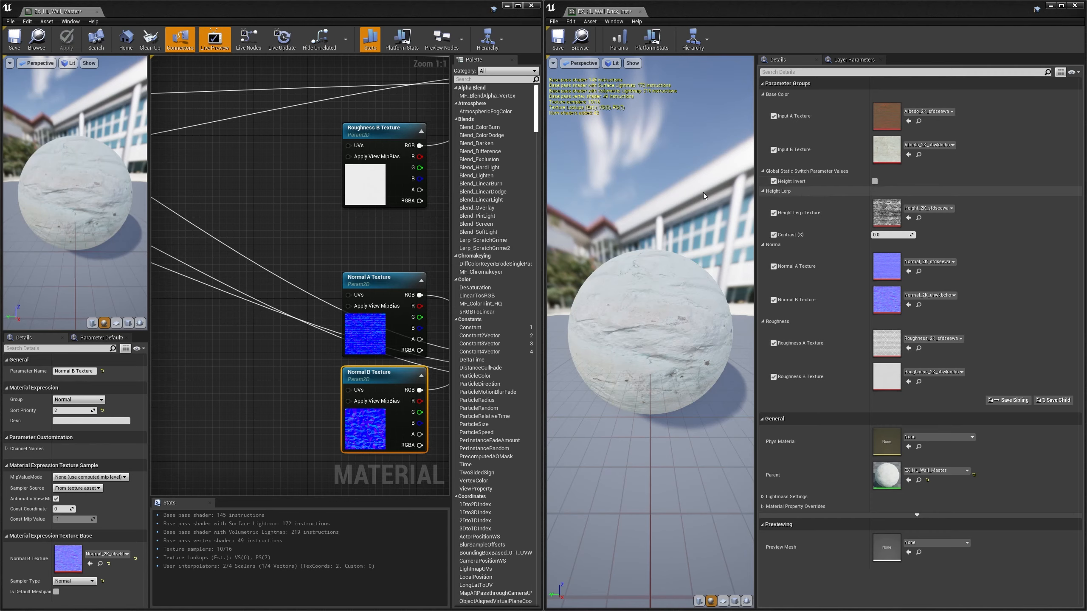
Assign the Height Invert switch parameter to the Height Lerp group with sort priority 3.
right_drag(237, 204, 407, 218)
click(300, 262)
click(81, 428)
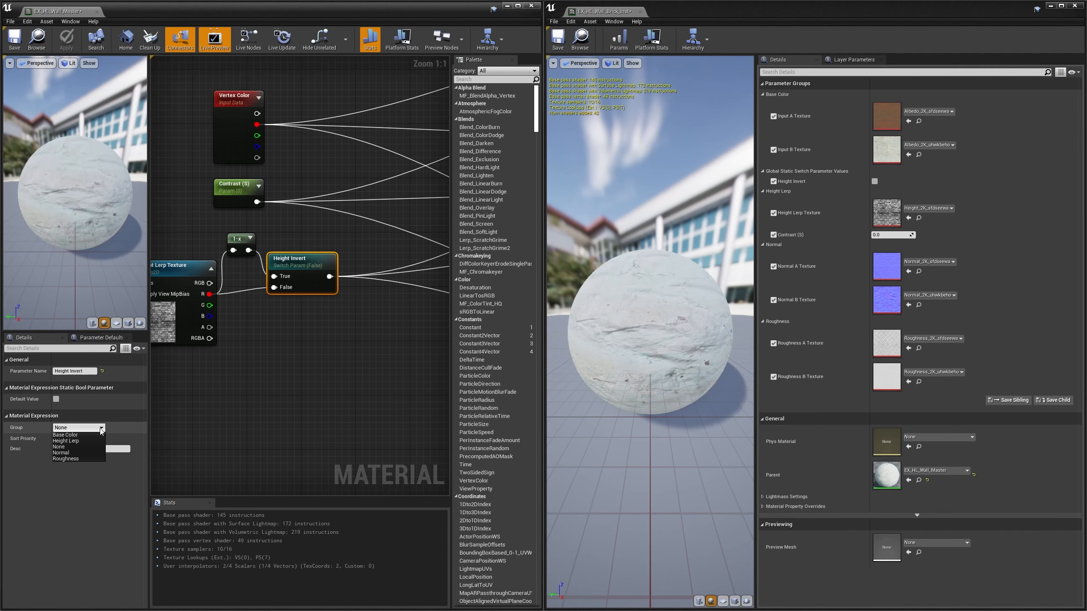
click(78, 441)
click(69, 437)
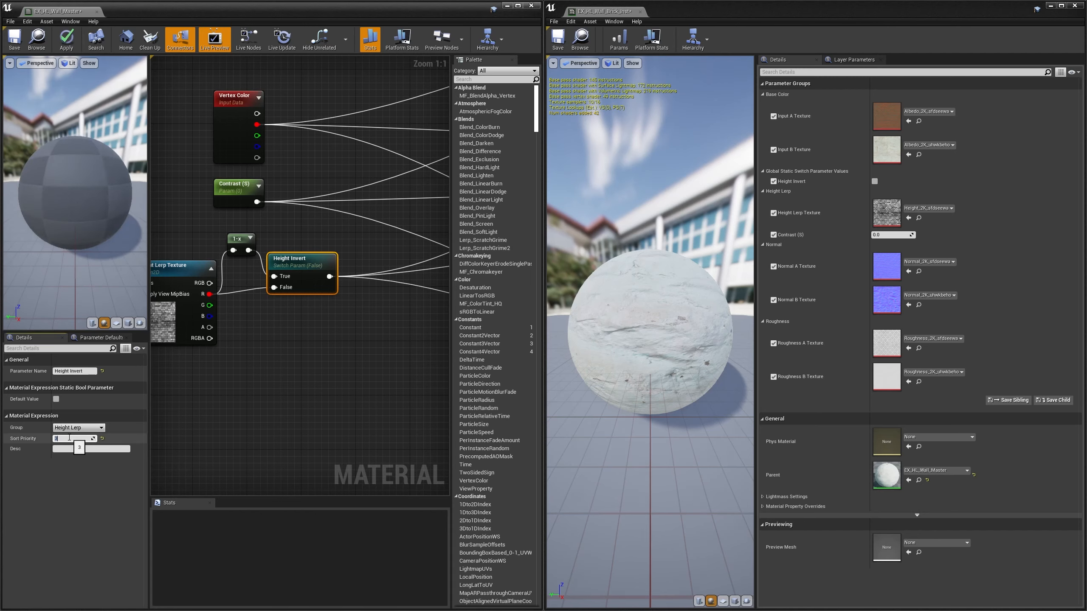
key(Return)
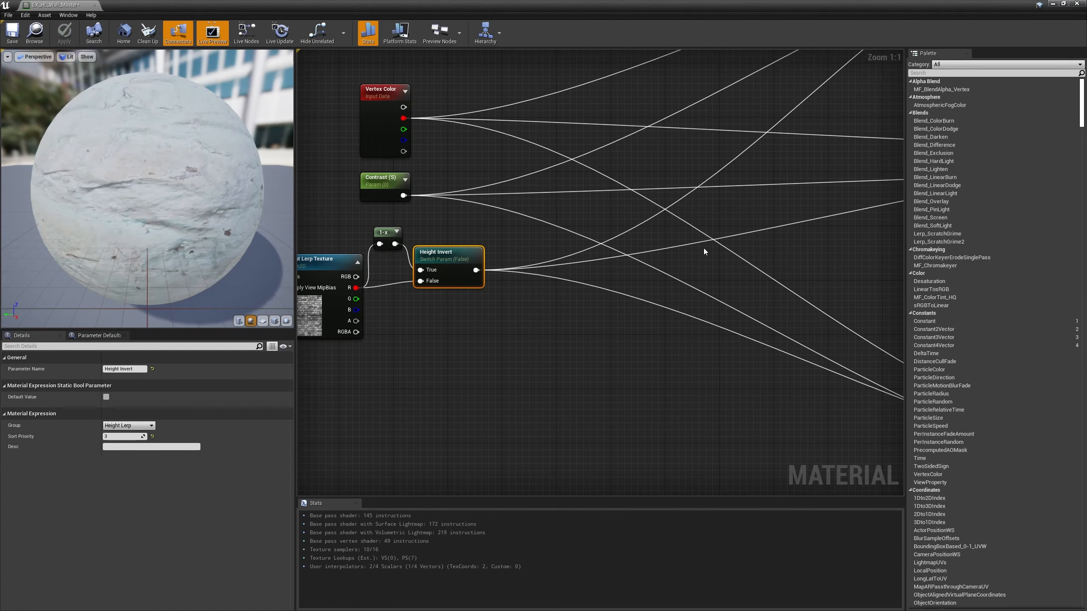
Enclose the Vertex Color, Contrast (S), Height Lerp Texture, 1-x and Height Invert nodes in a comment titled Height Lerp.
right_drag(574, 261, 683, 304)
drag(347, 110, 595, 367)
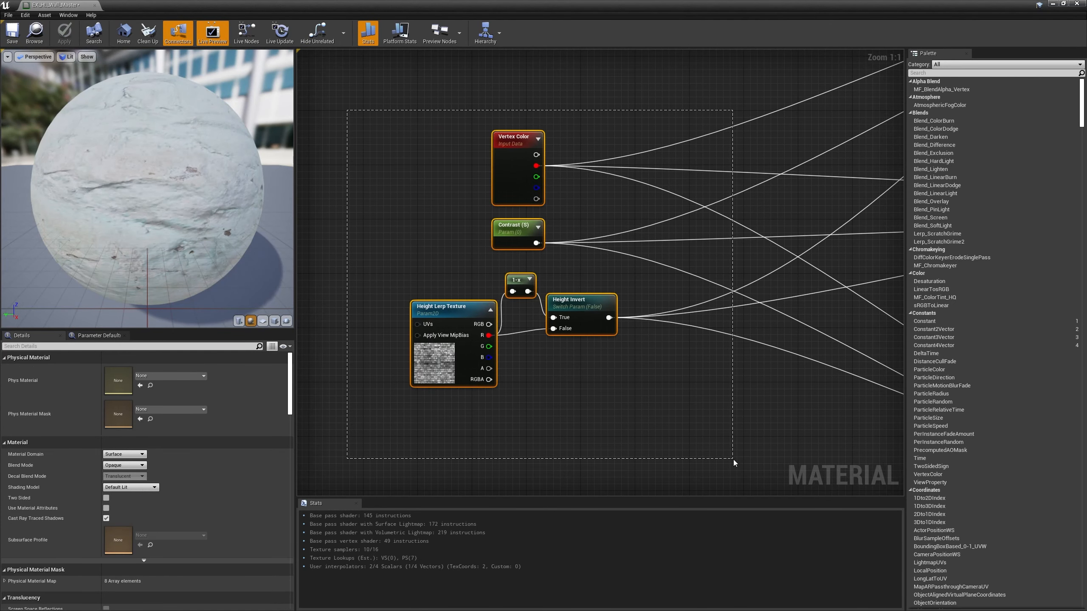
drag(733, 460, 733, 459)
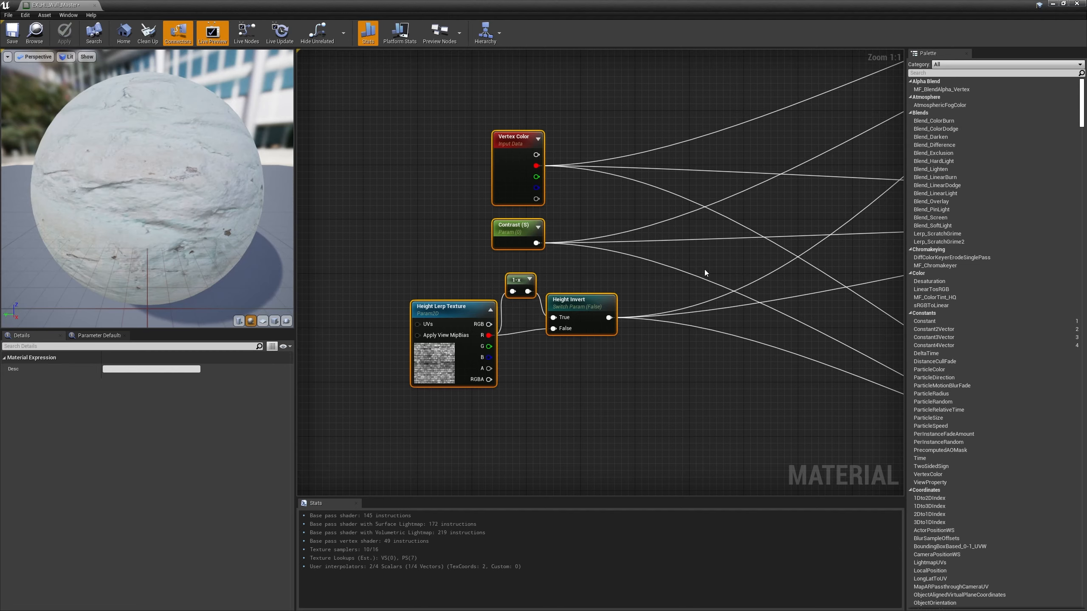
key(c)
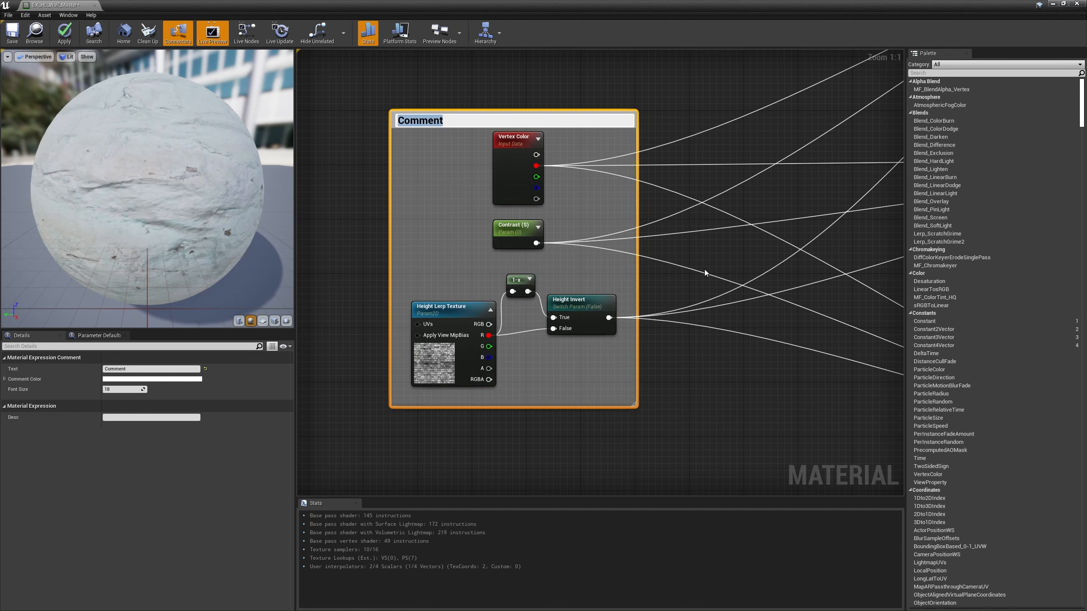
click(705, 269)
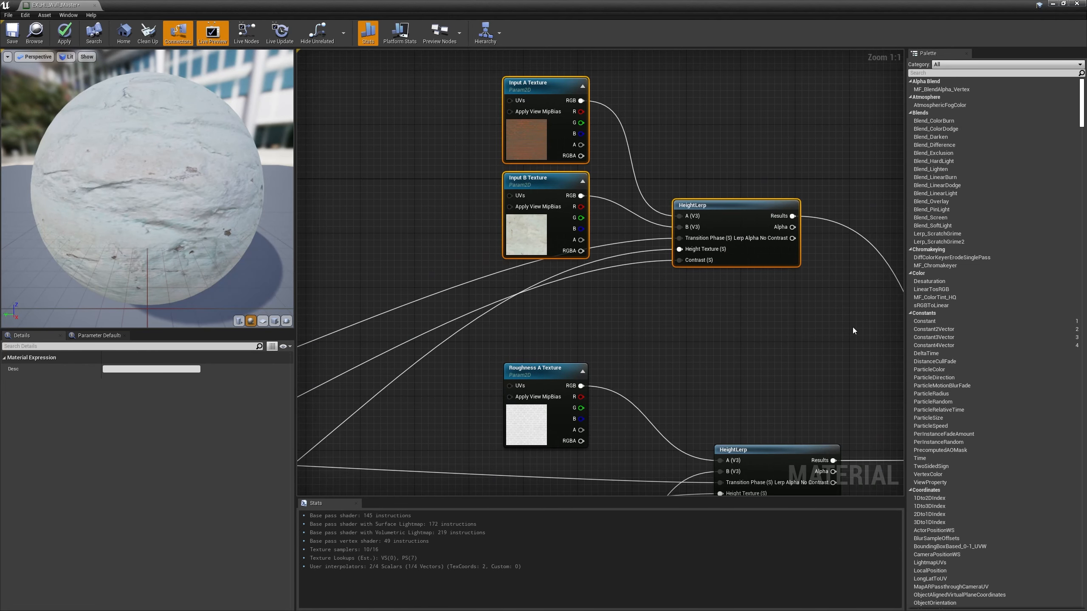
Enclose each texture pair with its HeightLerp node in comments titled Base Color, Roughness and Normal.
key(c)
key(Return)
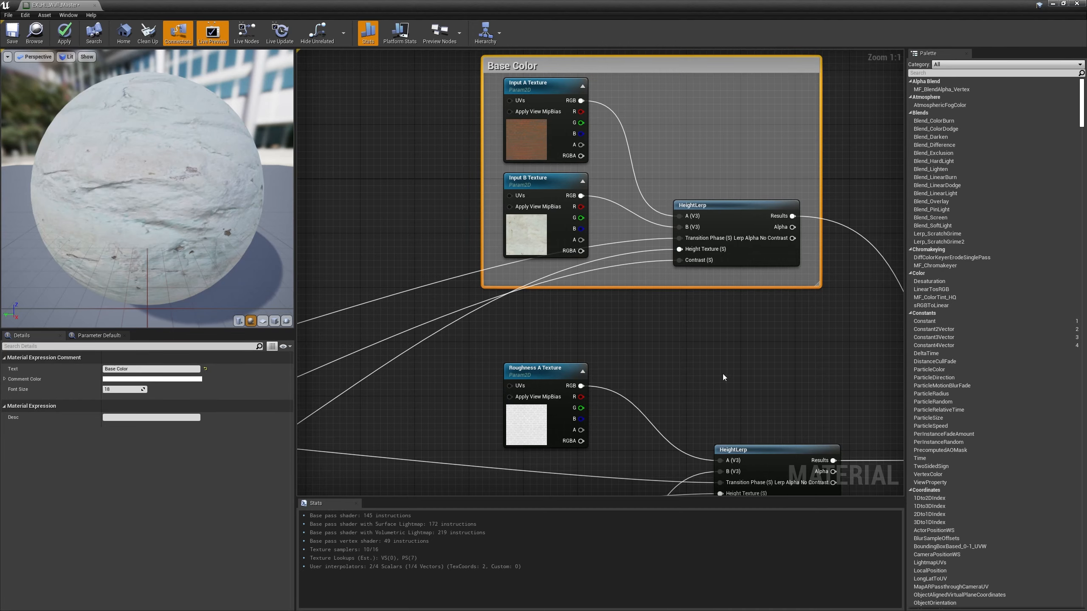
right_drag(722, 373, 691, 205)
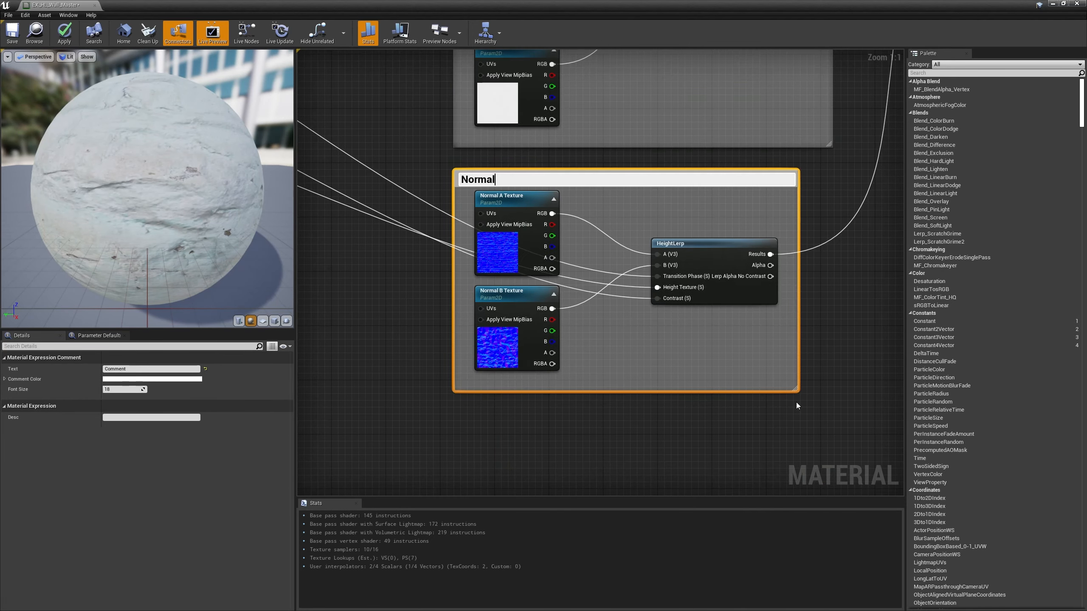
key(Return)
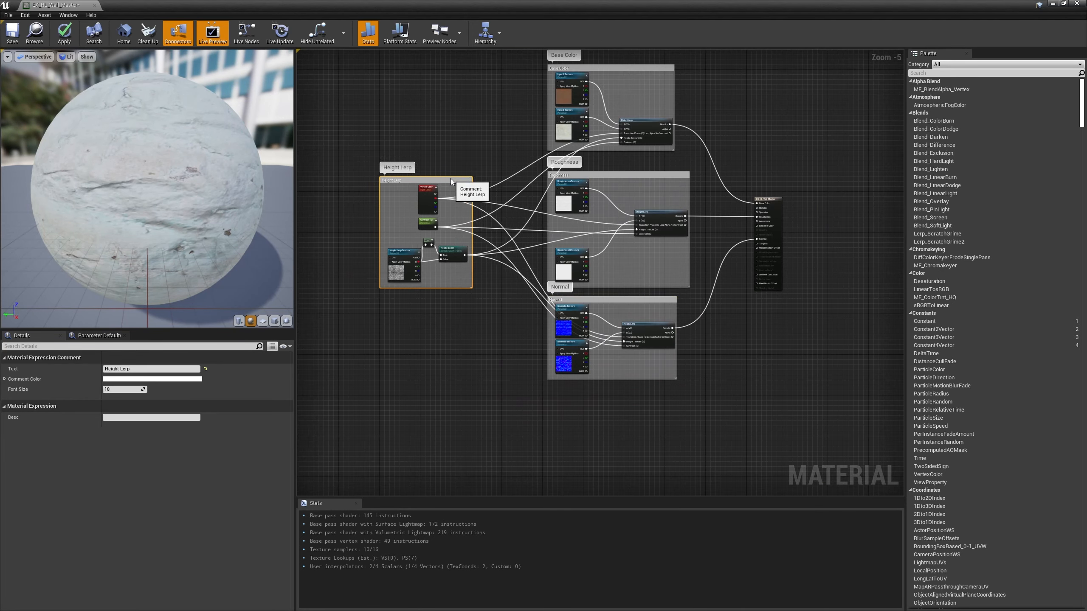
Space out the Height Lerp, Roughness and Normal comment boxes and align the material output node with them.
drag(450, 178, 479, 179)
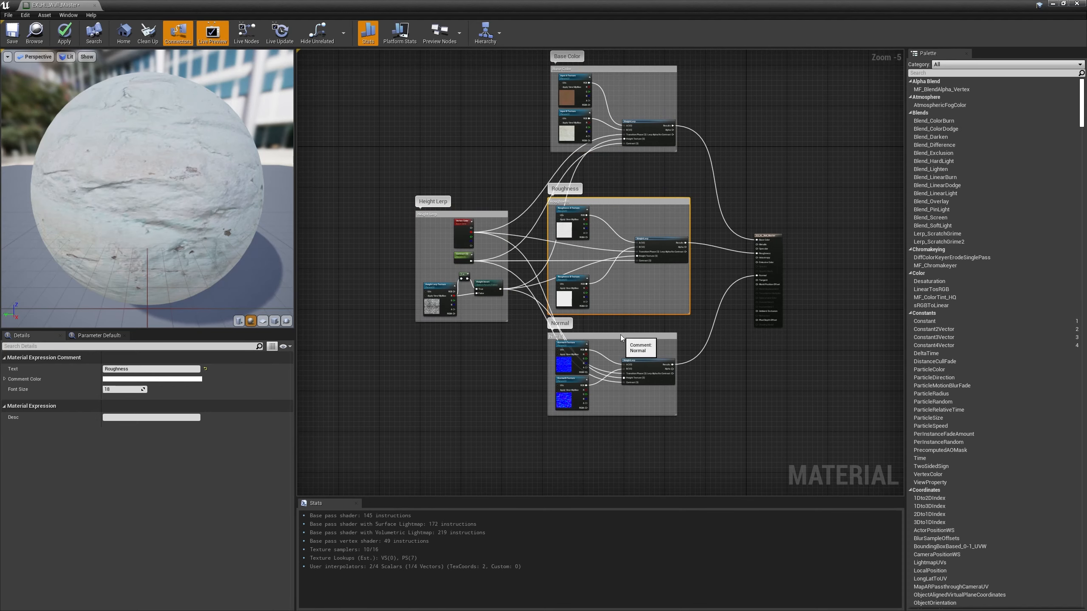
drag(620, 335, 622, 343)
right_drag(703, 297, 652, 317)
click(725, 255)
drag(725, 254, 731, 247)
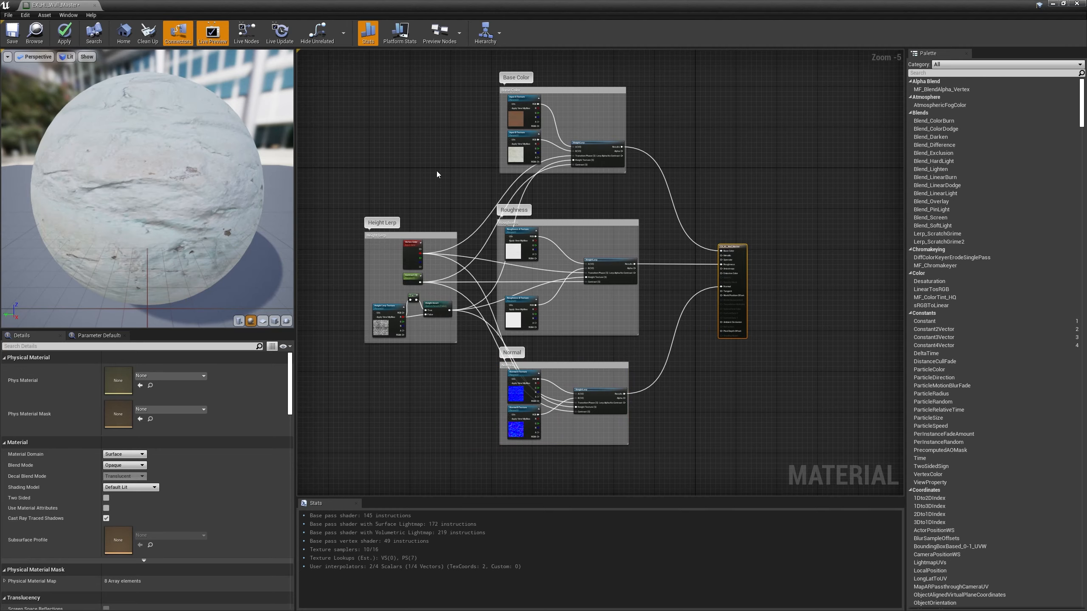
Close the master material with its changes applied, and shrink the instance window so the level's wall can be seen beside it.
click(94, 6)
click(575, 335)
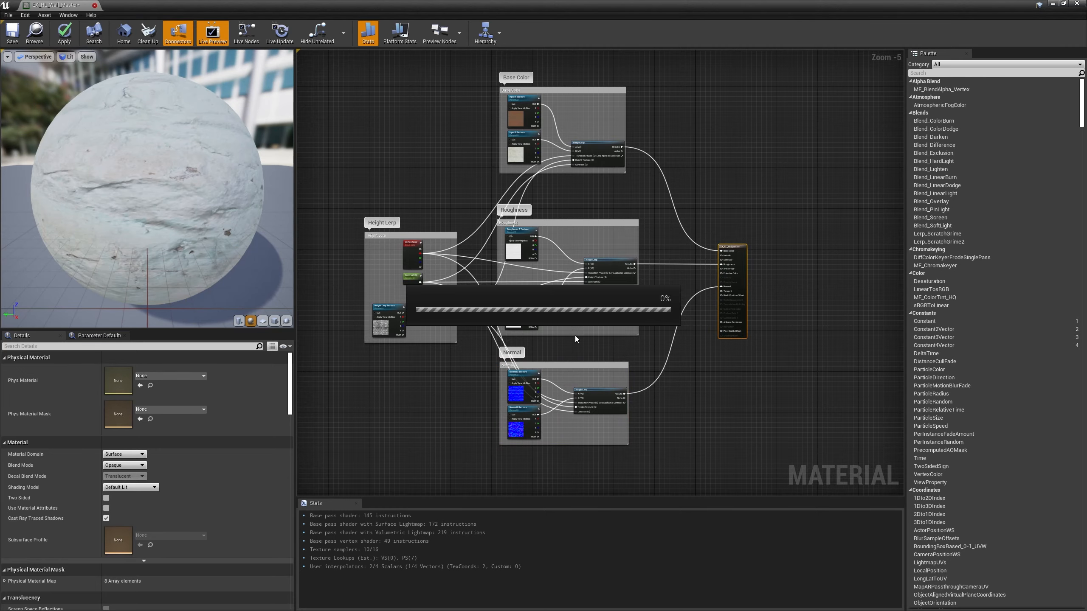
drag(633, 6, 174, 414)
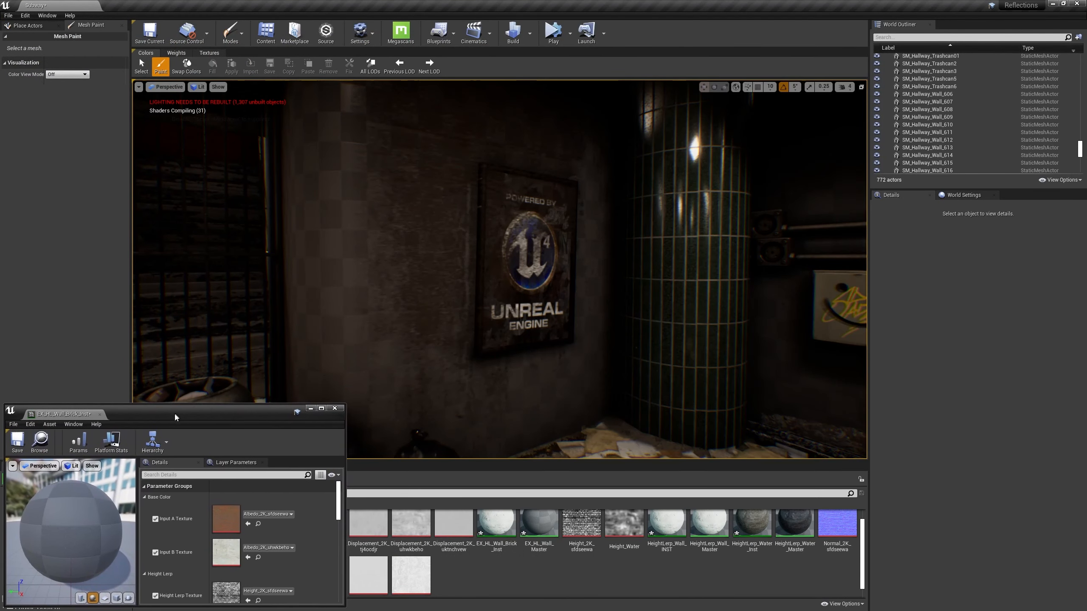
drag(174, 414, 173, 416)
drag(343, 404, 320, 273)
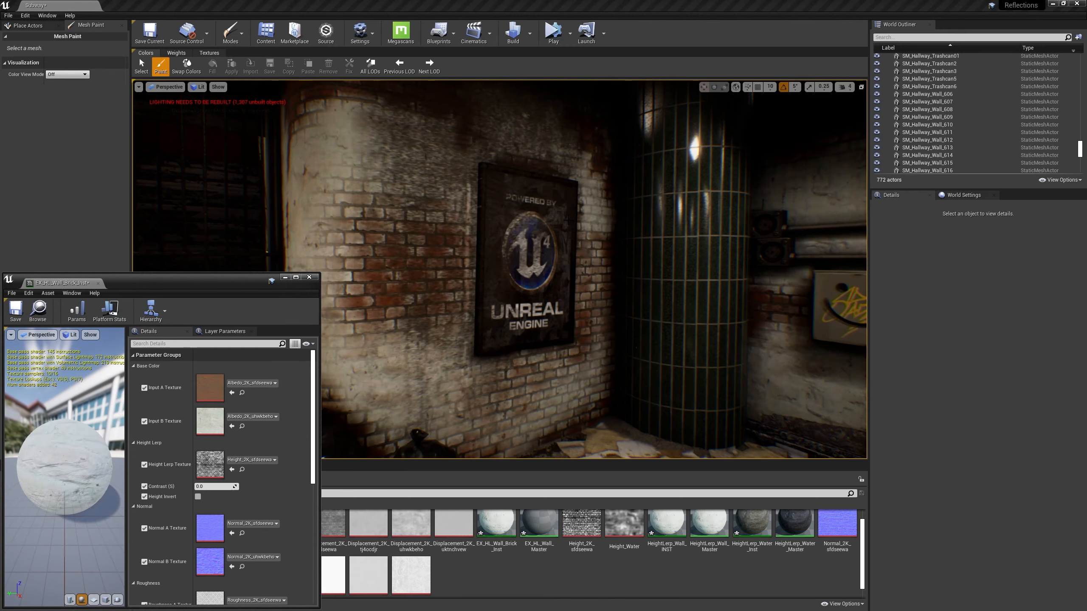
Frame the wall corner in the level, then set the instance's Contrast (S) to about 2.48 and enable Height Invert.
key(s)
right_drag(568, 221, 636, 226)
key(d)
mouse_move(213, 487)
mouse_down()
mouse_move(224, 488)
mouse_move(205, 487)
mouse_up()
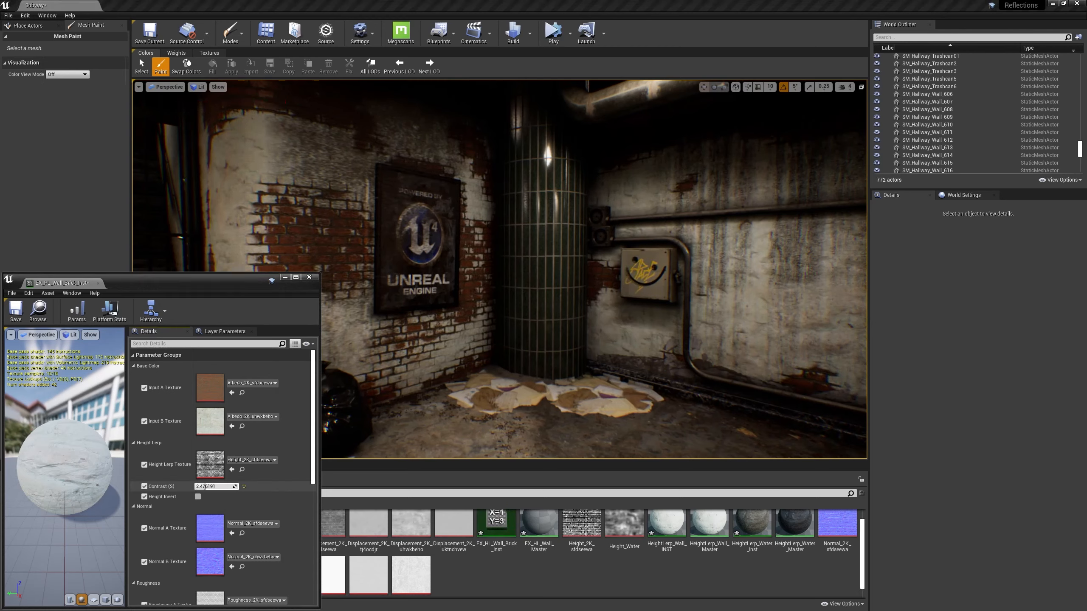
click(198, 497)
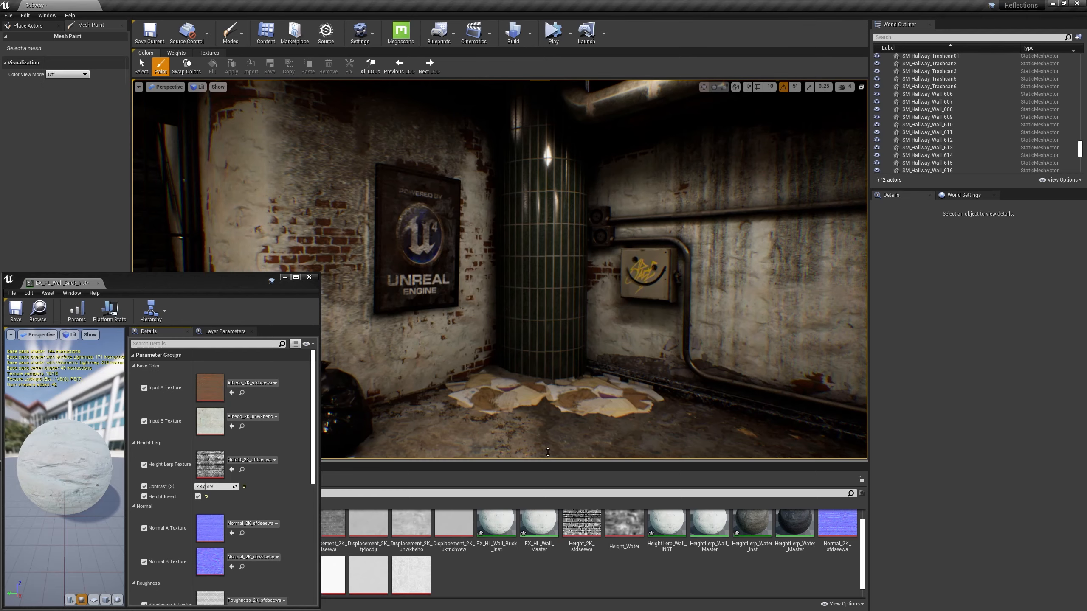
Replace the instance's Input B, Normal B and Roughness B textures with the albedo, normal and roughness maps from Mossy_Ground_tj4ocdjr_surface.
drag(485, 462, 485, 429)
drag(210, 286, 633, 213)
click(66, 589)
click(156, 499)
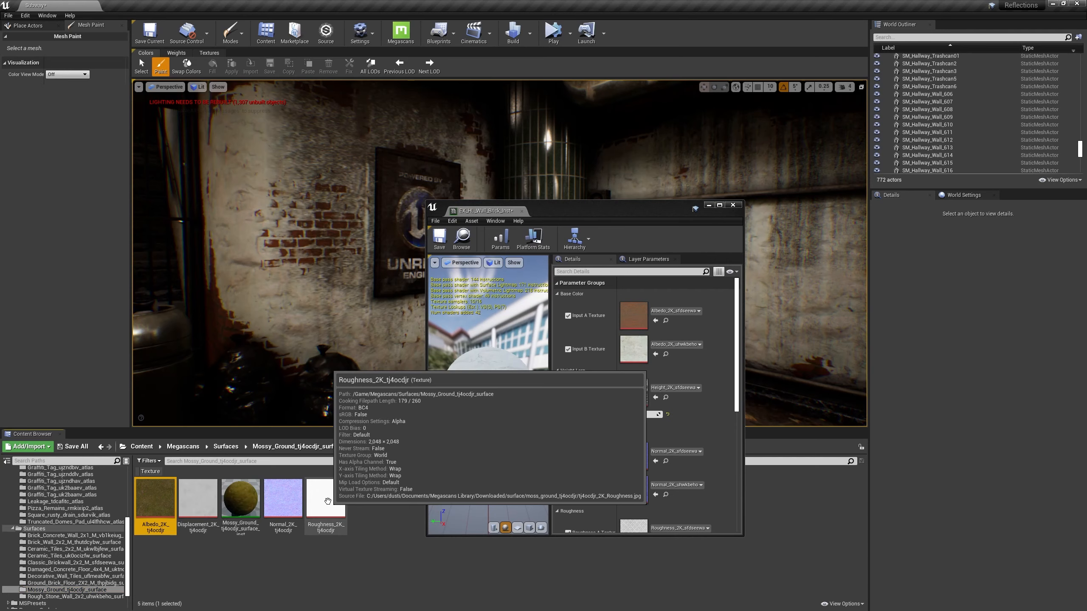
drag(730, 537, 729, 573)
mouse_move(158, 508)
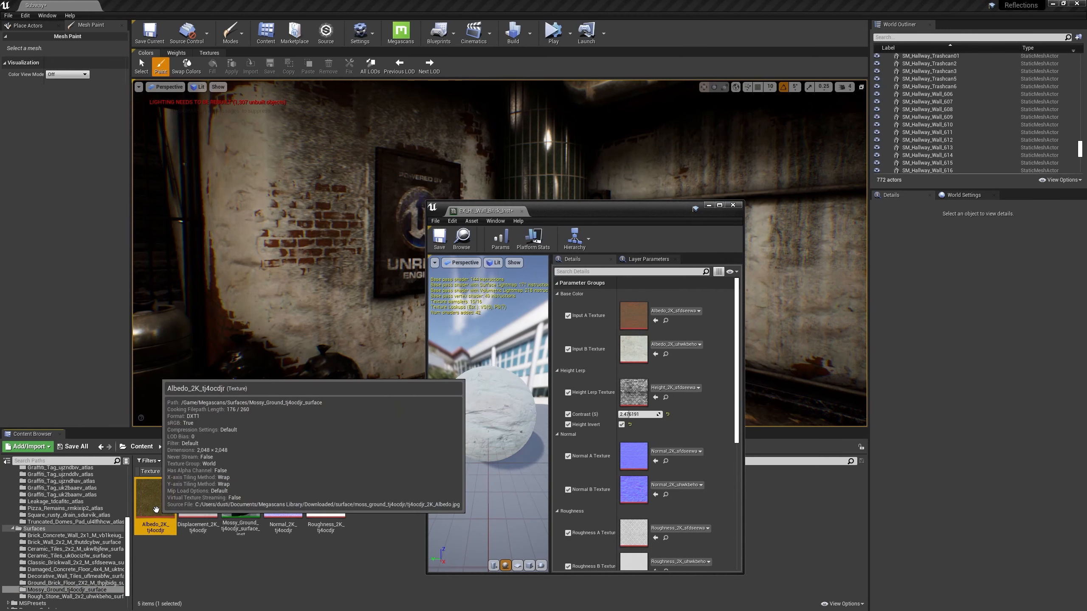
drag(159, 508, 632, 353)
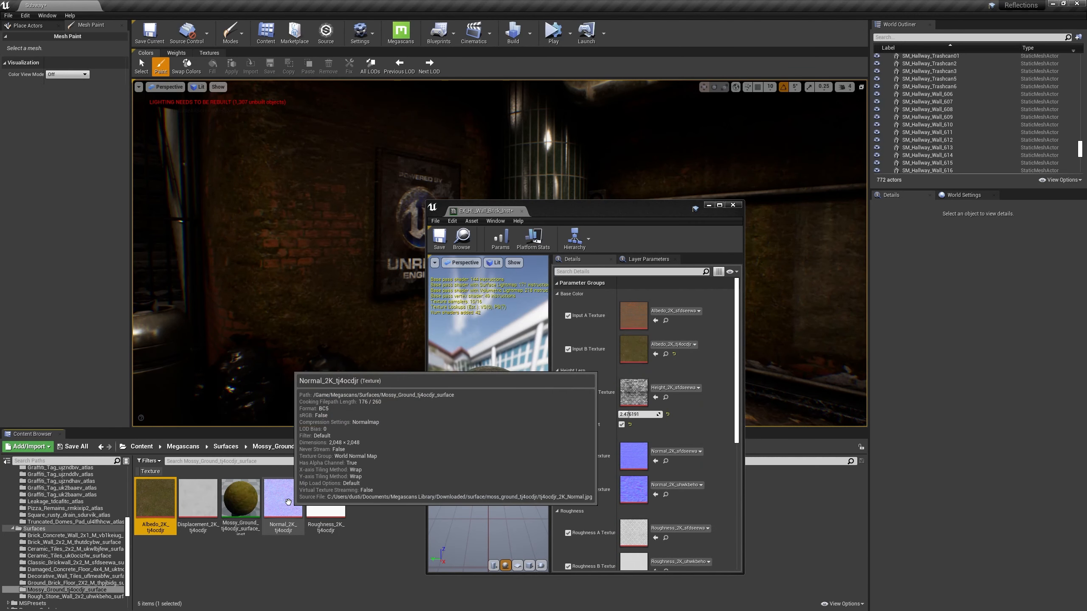
drag(283, 499, 637, 491)
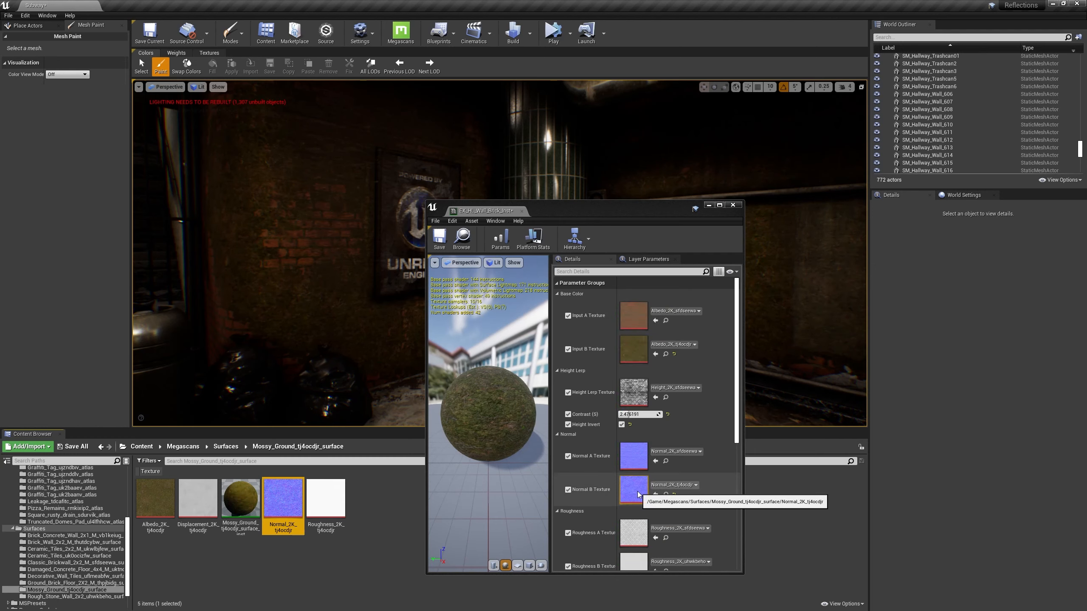
drag(325, 499, 633, 560)
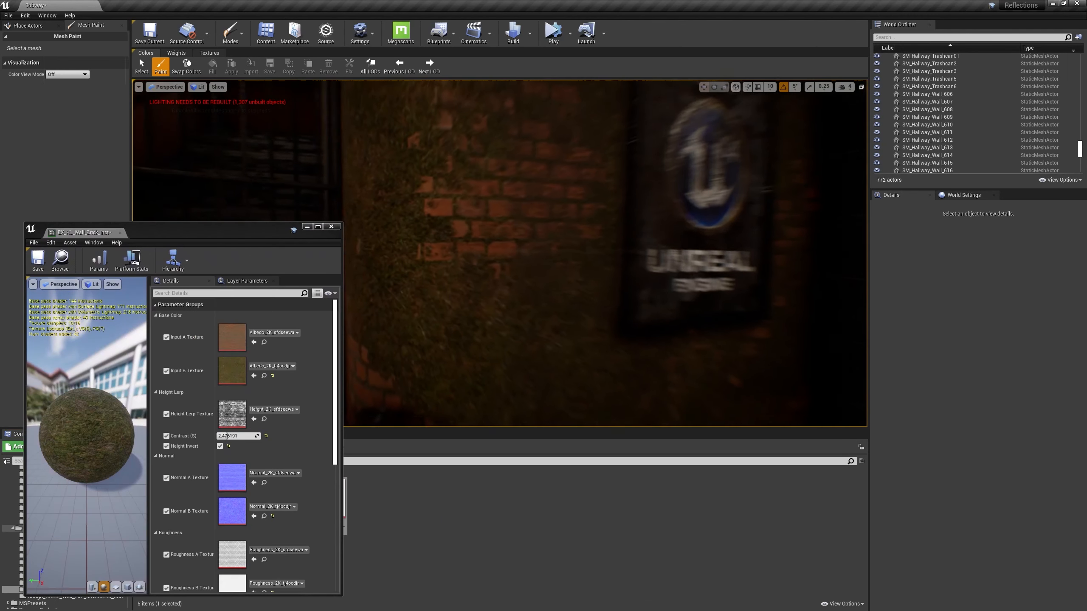
Compare the moss blend on the brick wall with Height Invert off and on, setting Contrast (S) to about 6.19.
key(w)
right_drag(559, 272, 559, 271)
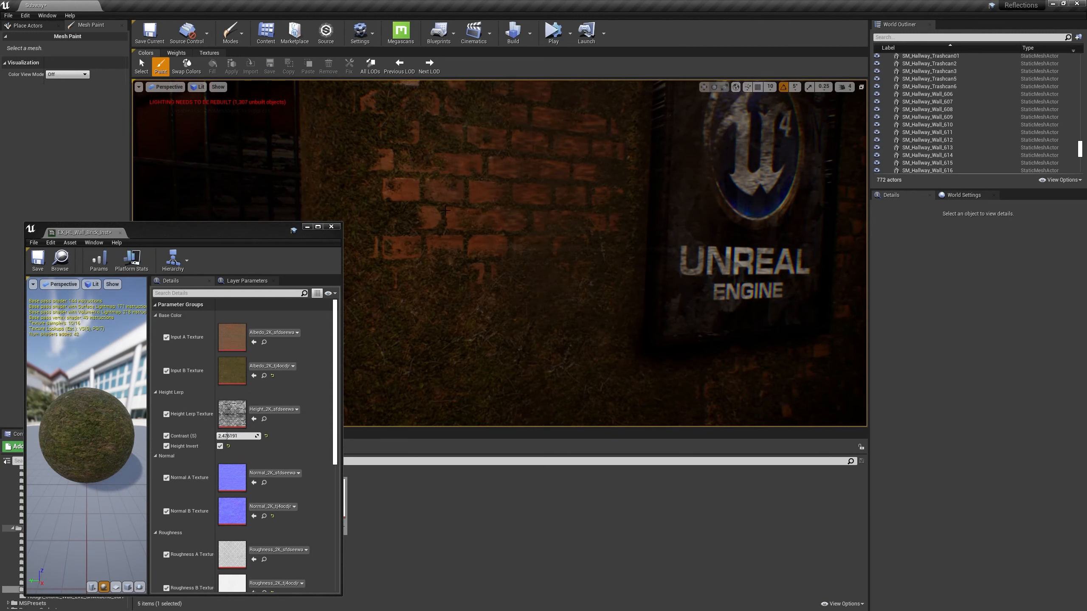
click(220, 446)
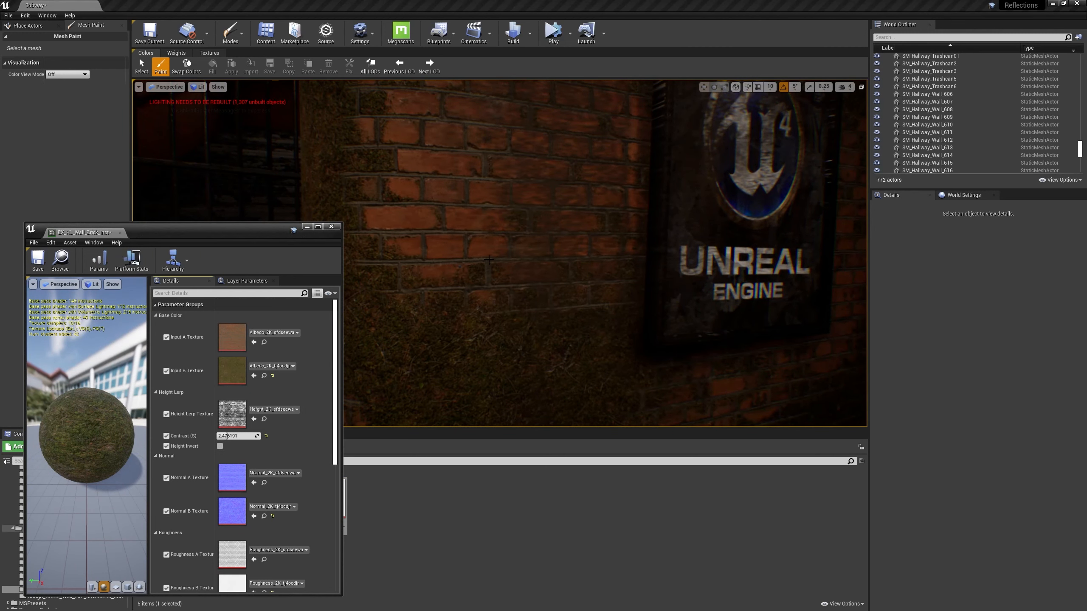
key(a)
right_drag(489, 260, 488, 260)
mouse_move(237, 436)
mouse_down()
mouse_move(217, 436)
mouse_move(241, 436)
mouse_up()
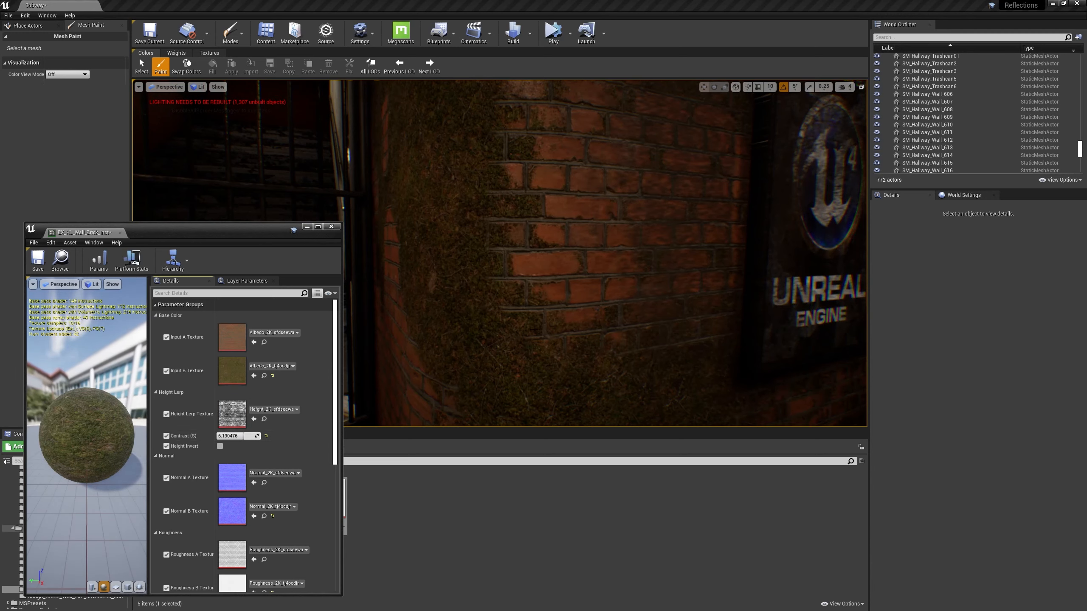
click(220, 446)
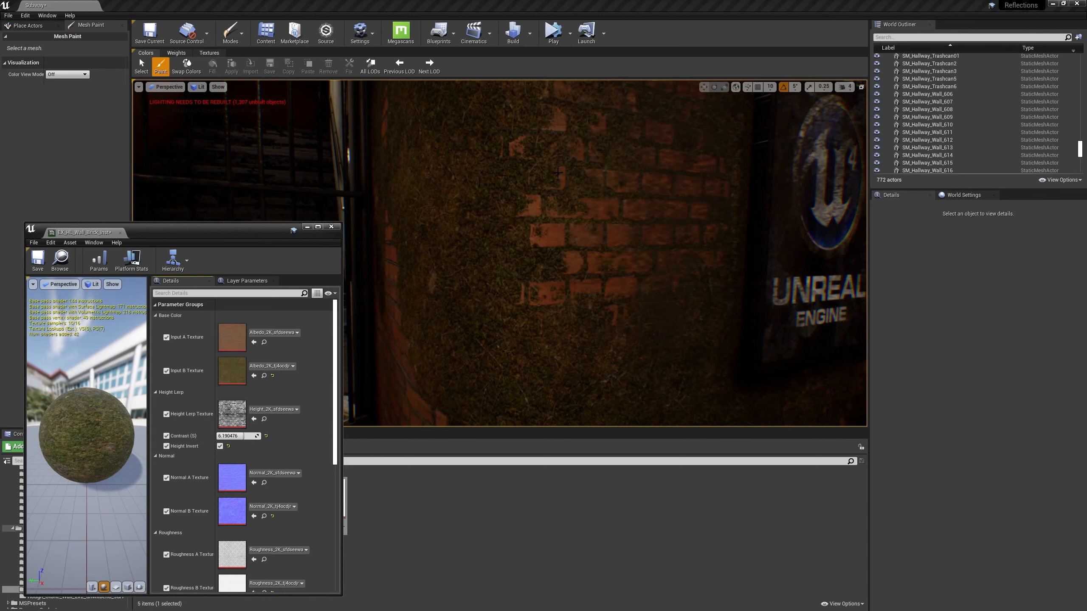
Select the curved outer corner wall and paint its vertex colors to bring brick back through the moss around the Unreal Engine poster.
scroll(589, 222, down, 3)
click(476, 214)
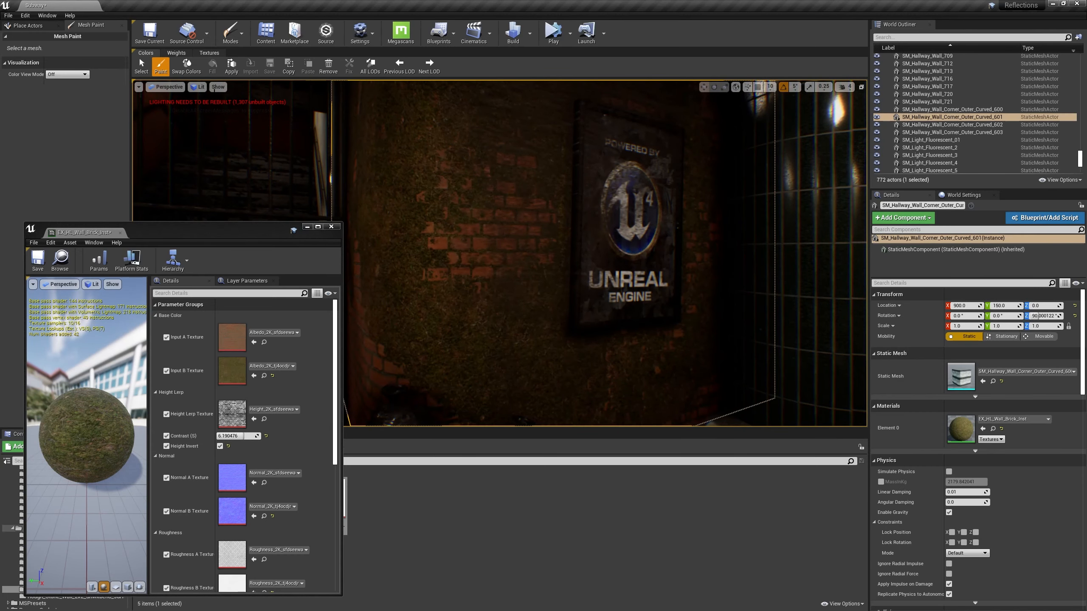
click(161, 68)
mouse_move(436, 234)
mouse_down()
mouse_move(422, 236)
mouse_move(443, 362)
mouse_move(394, 201)
mouse_move(452, 276)
mouse_move(528, 342)
mouse_move(502, 391)
mouse_move(406, 367)
mouse_move(388, 189)
mouse_move(528, 174)
mouse_move(727, 376)
mouse_move(684, 254)
mouse_move(529, 101)
mouse_move(449, 133)
mouse_move(696, 146)
mouse_move(699, 287)
mouse_up()
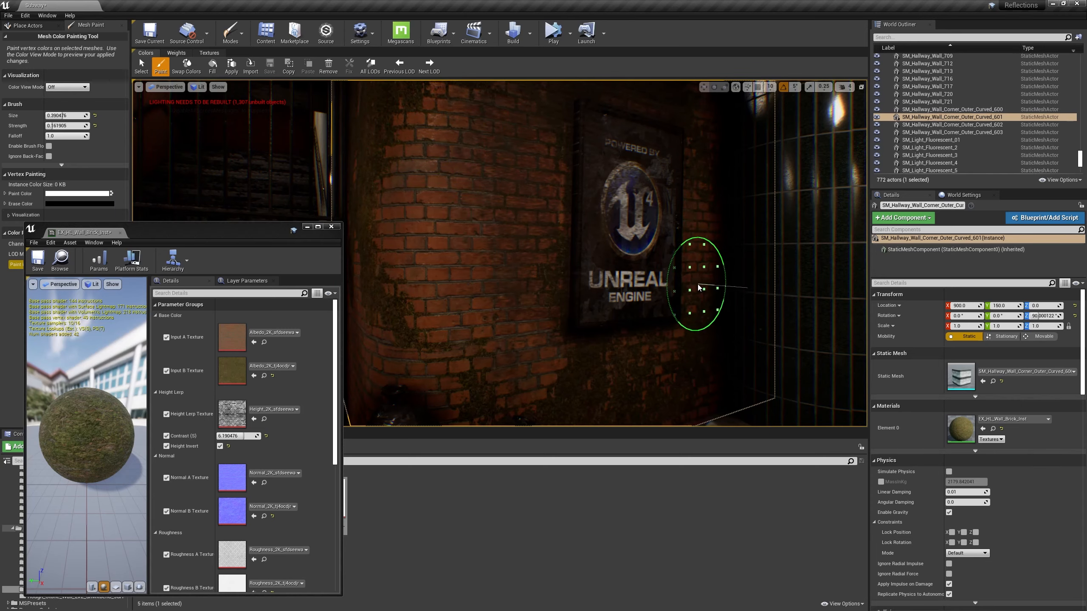
right_drag(698, 288, 727, 275)
mouse_move(449, 170)
mouse_down()
mouse_move(395, 208)
mouse_move(391, 307)
mouse_up()
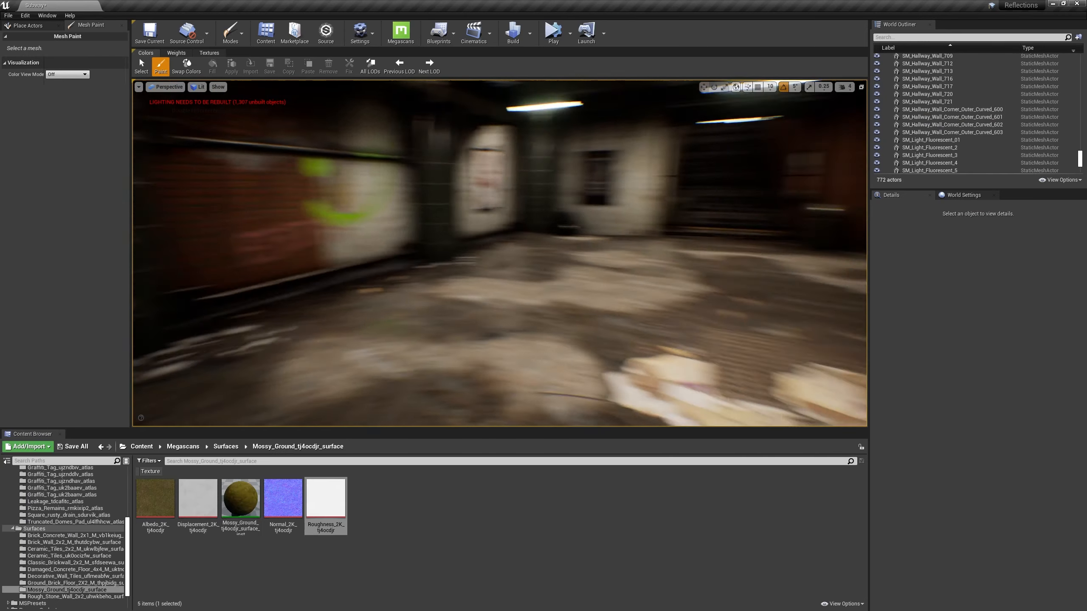
Inspect the floor tile by the grate in the level and the Base Color group of its HeightLerp_Water_Master material.
right_drag(530, 274, 531, 307)
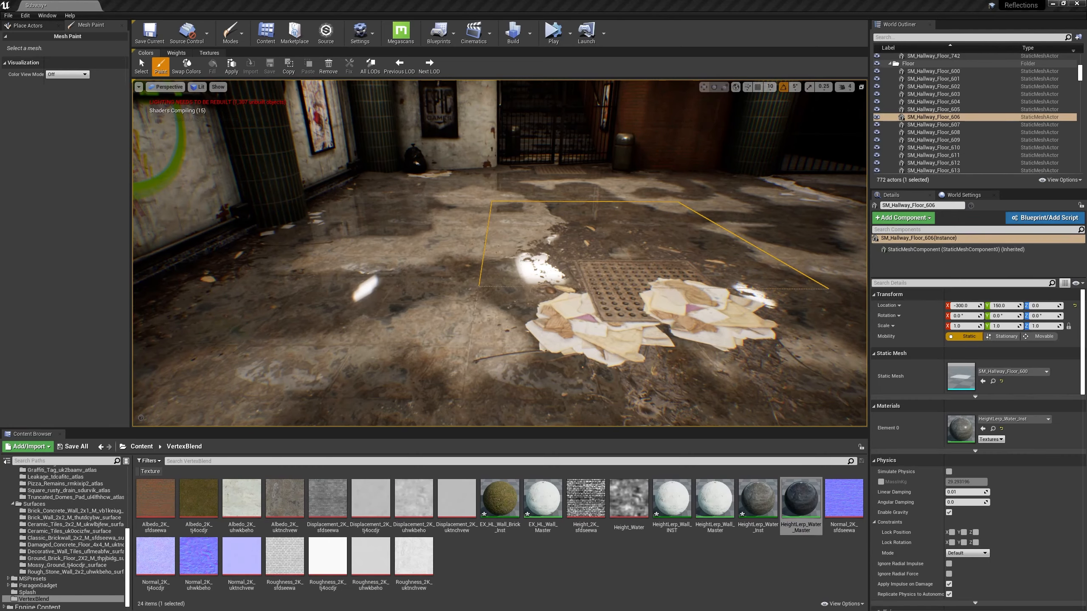
drag(1085, 180, 623, 1)
right_drag(572, 185, 535, 170)
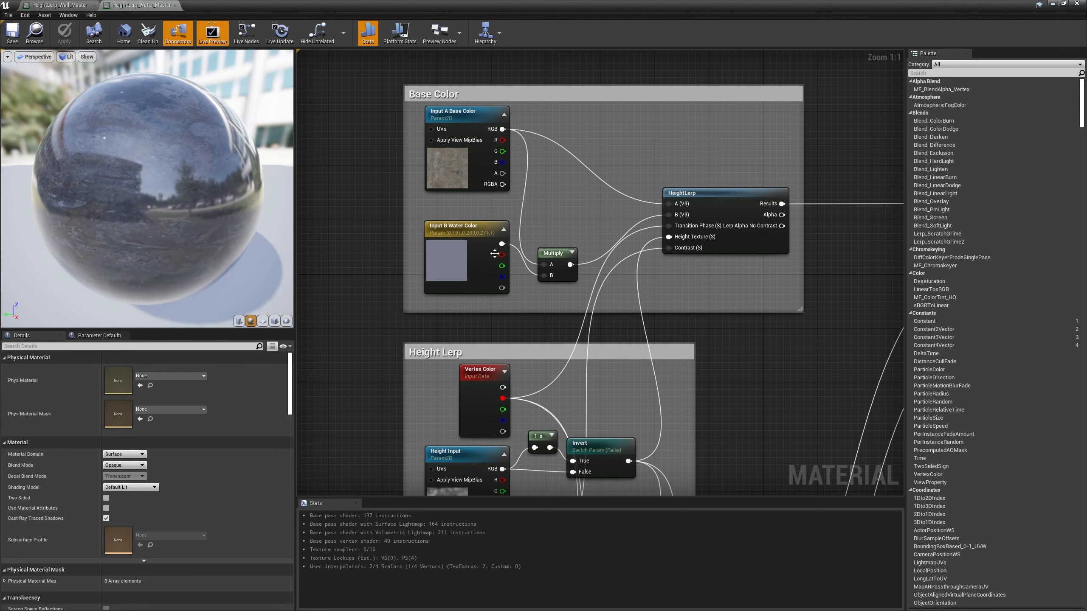
right_drag(518, 225, 520, 201)
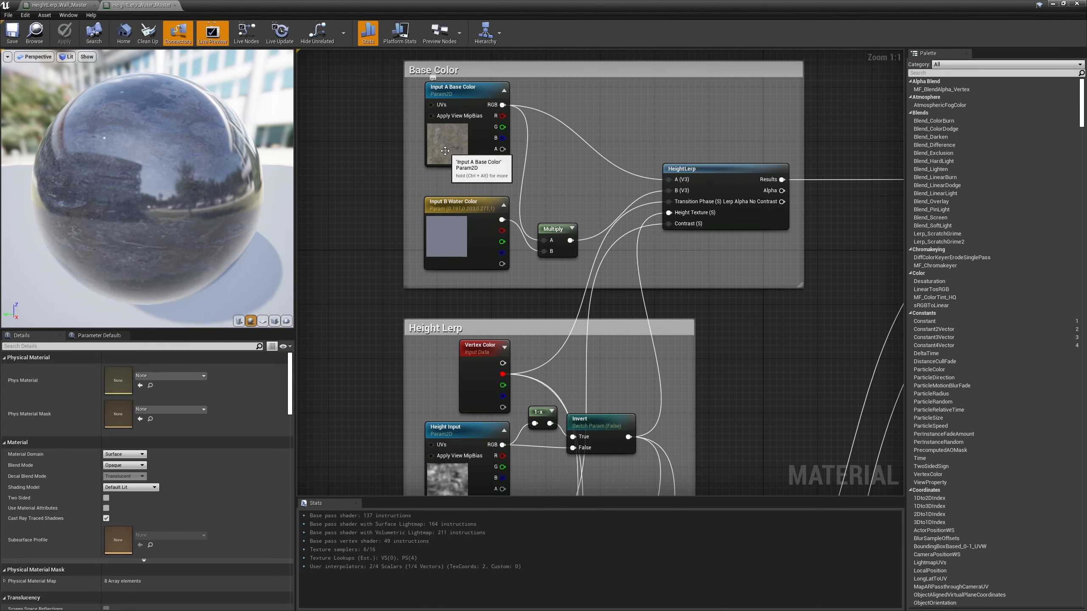
drag(165, 195, 184, 162)
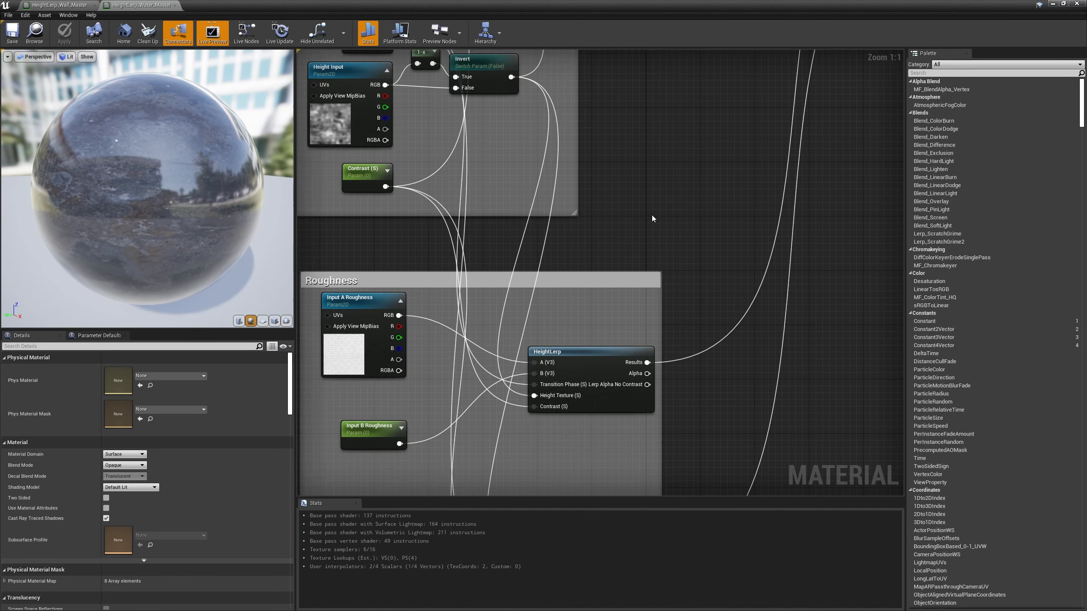
Examine the water master's Roughness and Normal groups, including the Input B Roughness scalar and the Input B Normal color parameter.
right_drag(653, 219, 710, 100)
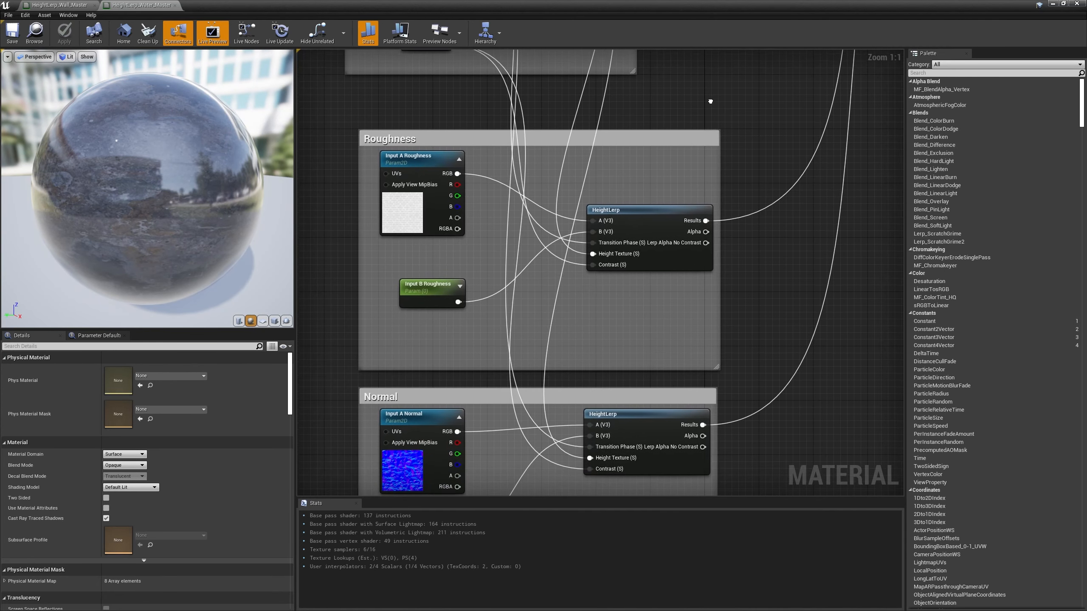
right_drag(436, 212, 478, 216)
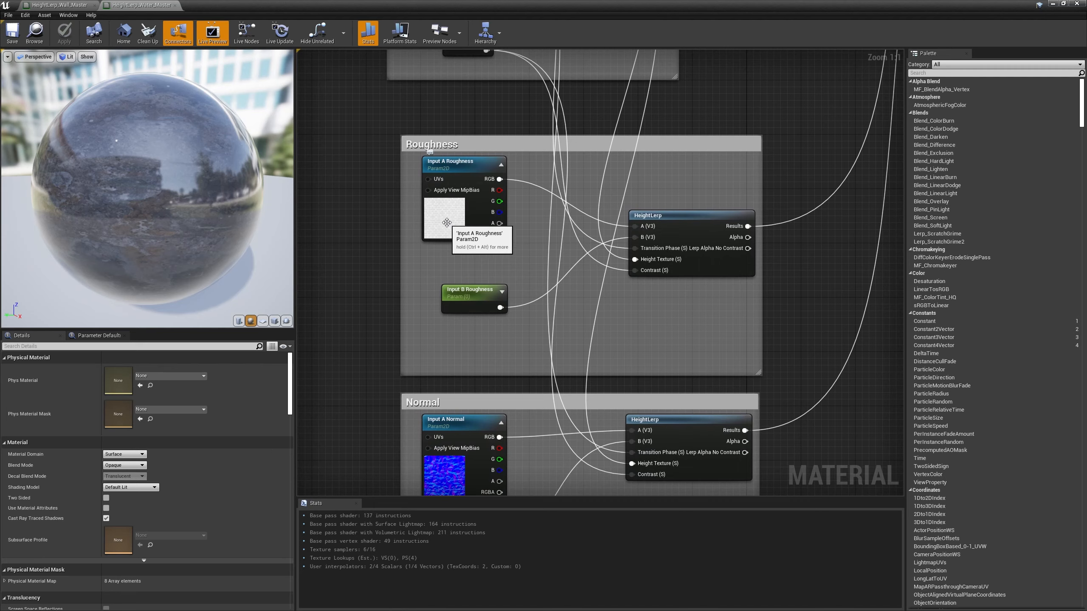
drag(374, 4, 393, 71)
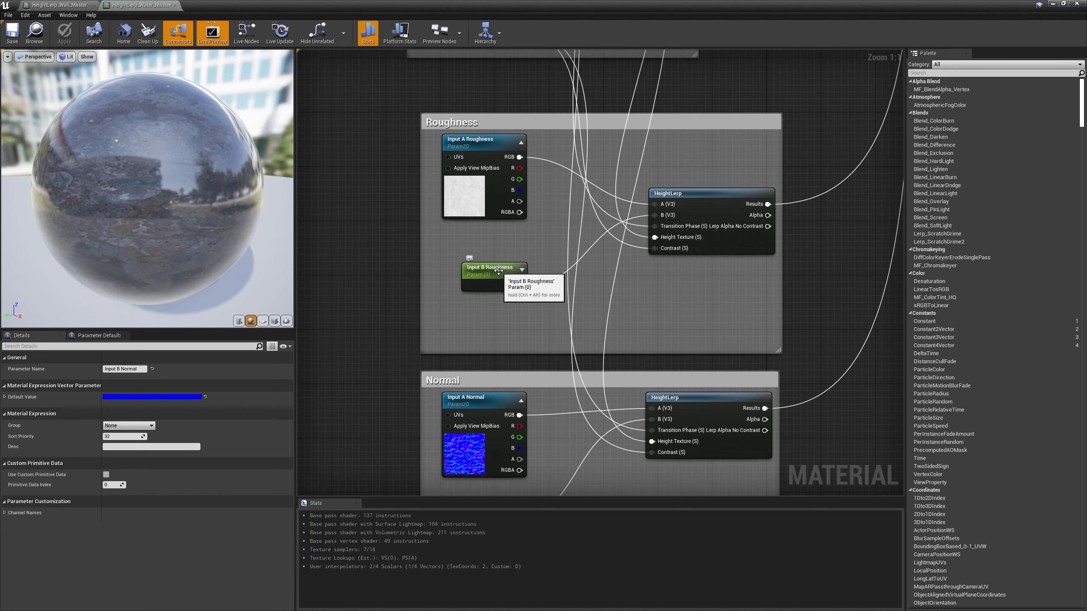
right_drag(515, 305, 477, 179)
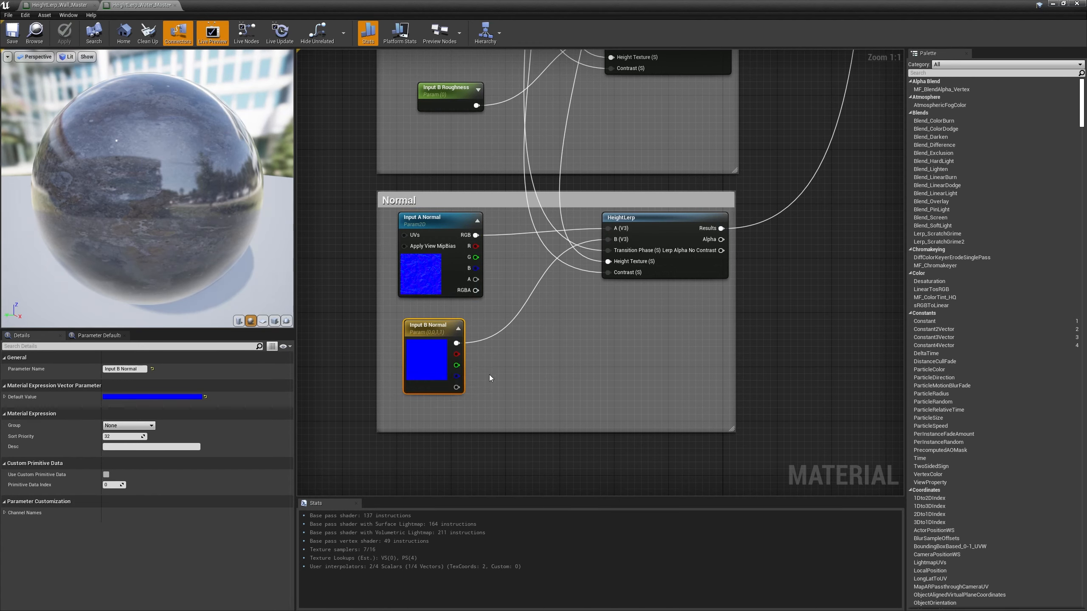
right_drag(415, 359, 502, 341)
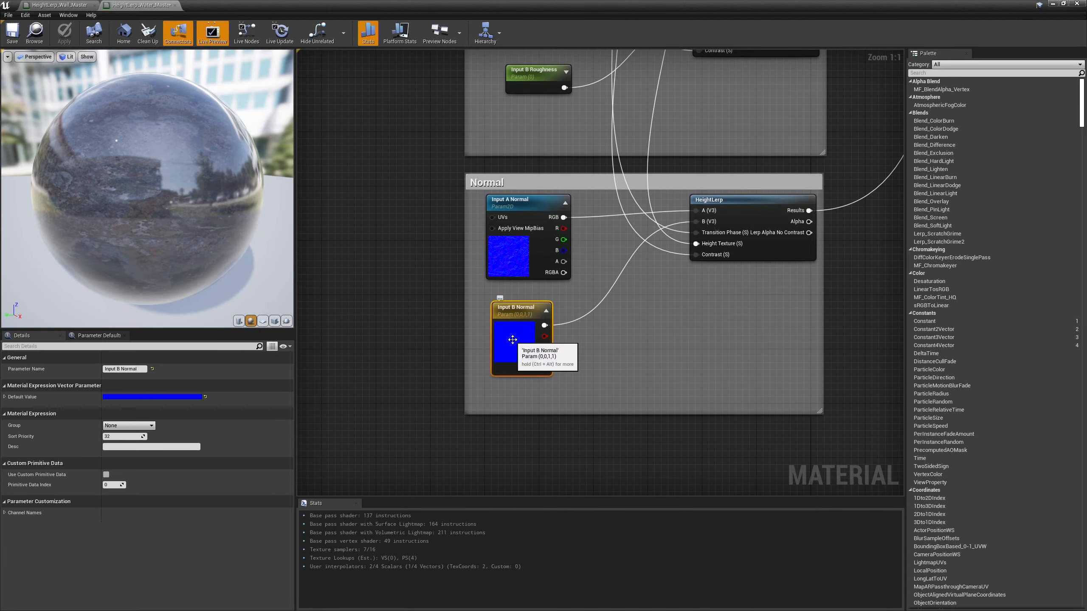
click(5, 396)
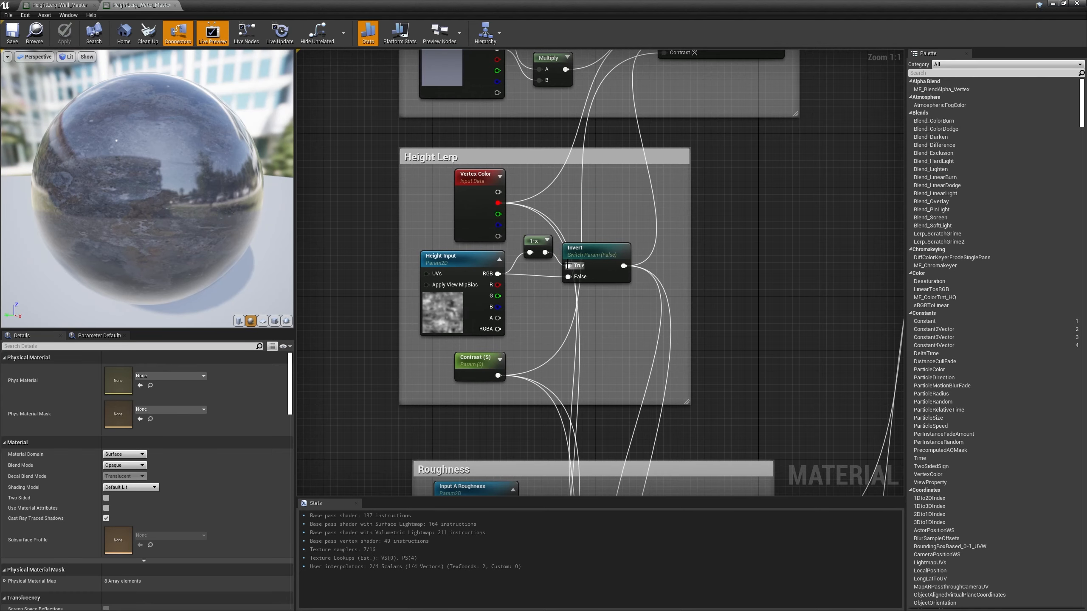
Review the water material's Height Lerp group and view the Height_Water texture assigned to its Height Input node.
right_drag(612, 174, 615, 249)
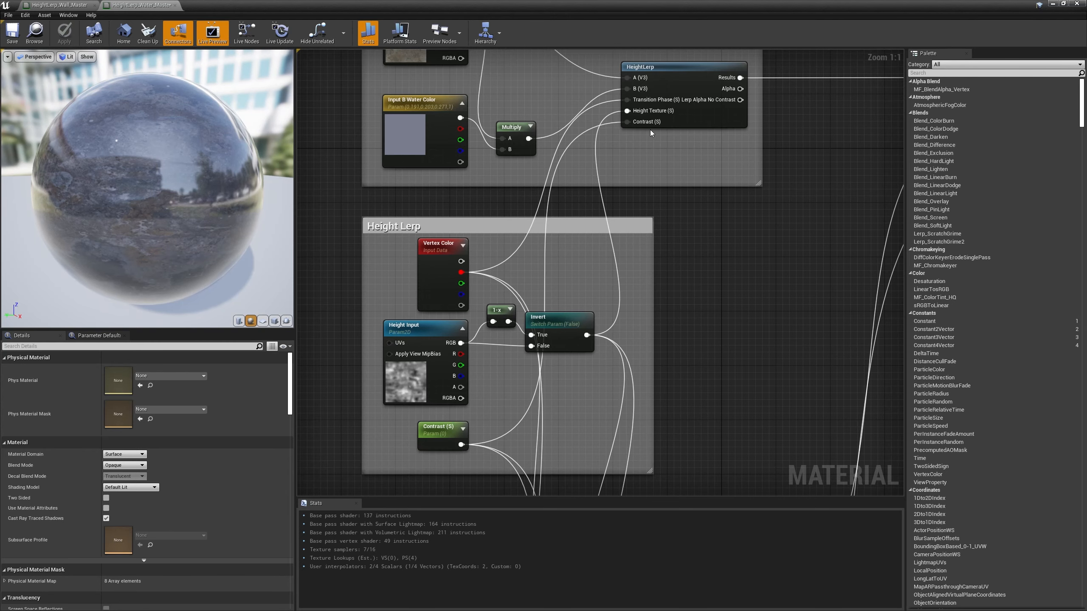
right_drag(612, 287, 694, 262)
click(496, 327)
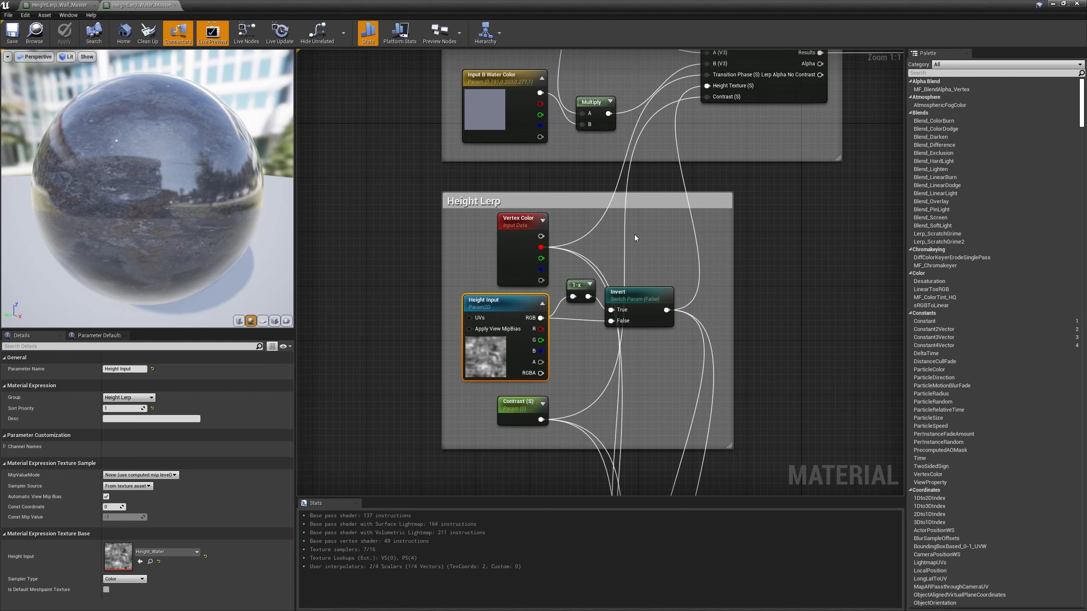
double_click(470, 358)
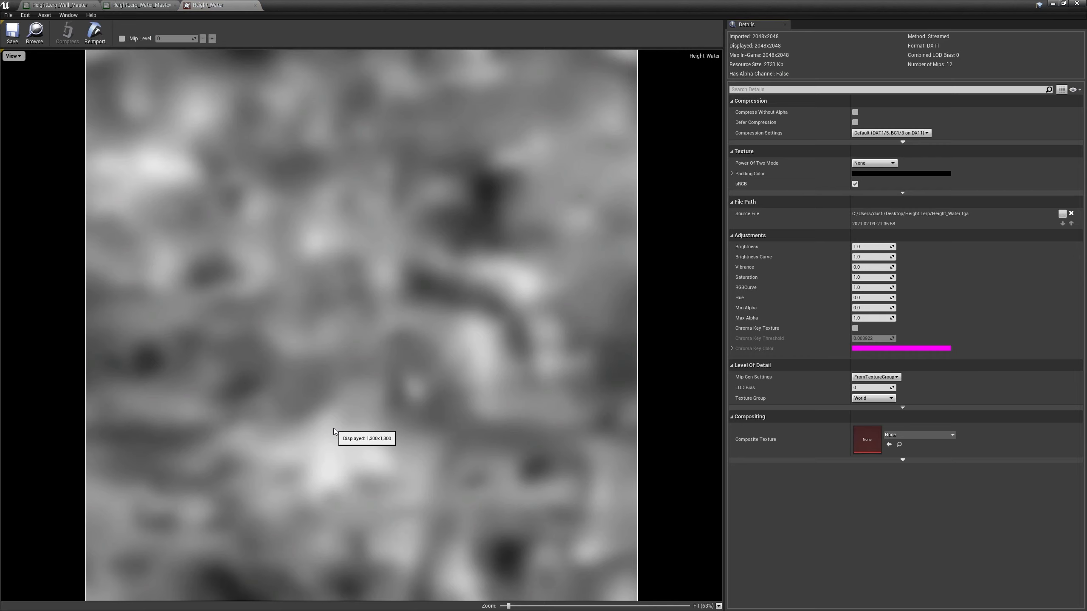
click(150, 5)
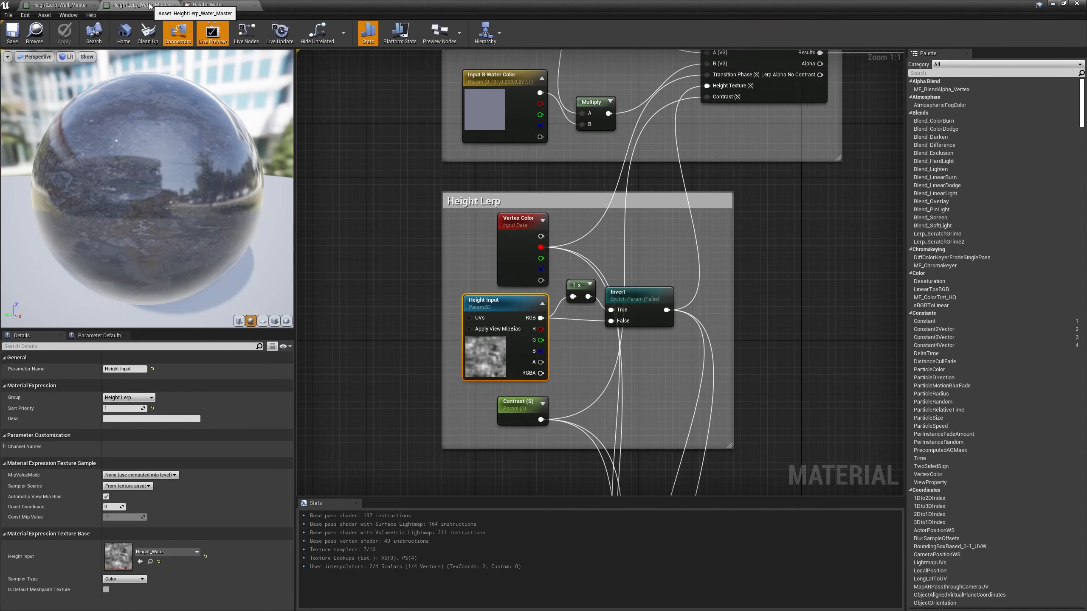
double_click(157, 8)
Switch to Quixel Bridge and view the Rough Stone Wall 2x2 surface's albedo, AO and displacement maps at full size.
click(530, 572)
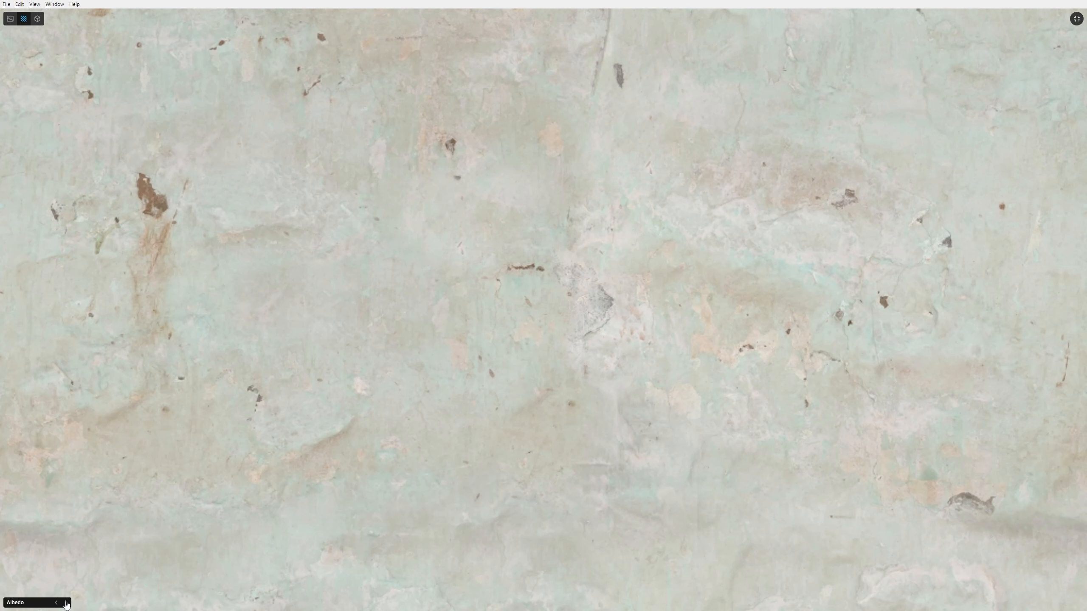
click(65, 603)
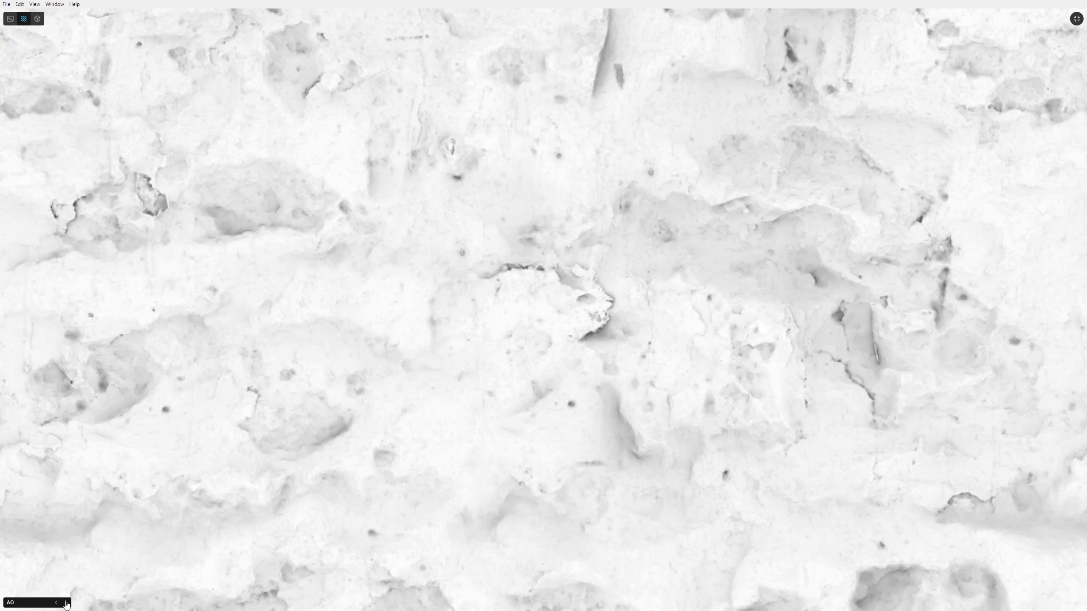
click(66, 603)
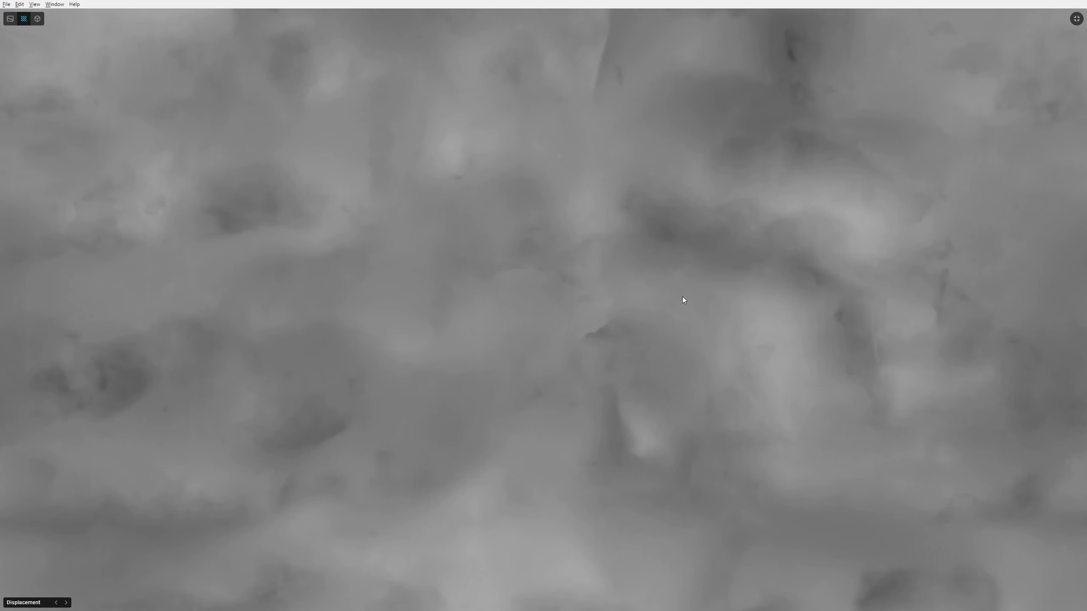
key(Escape)
key(alt+Tab)
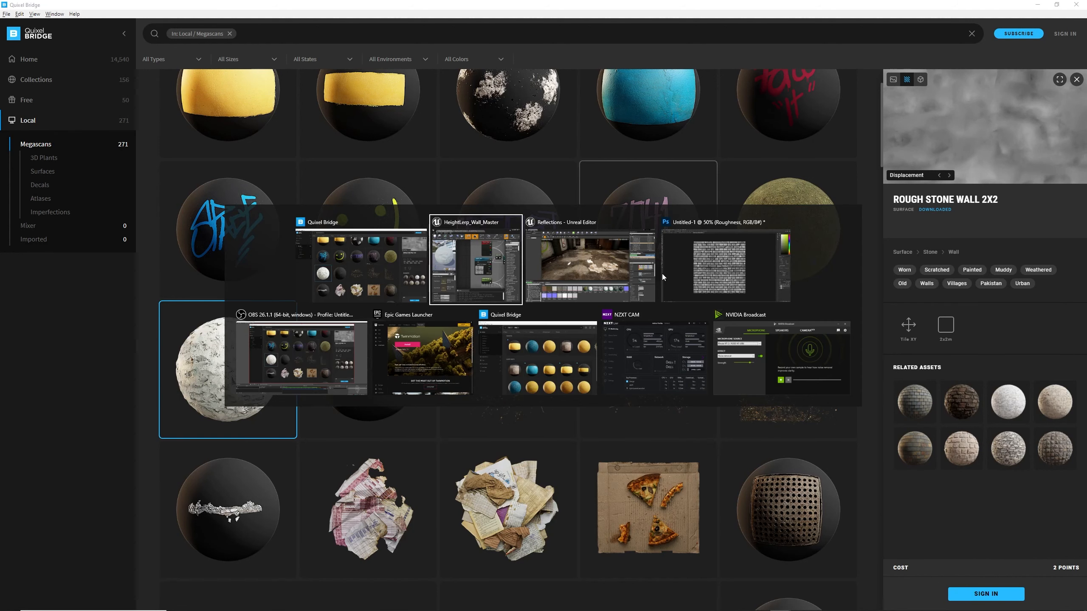
Find the Displacement_2K_uhwkbeho texture in the VertexBlend folder, open its HDR file in Photoshop, and copy the whole Red channel.
double_click(413, 500)
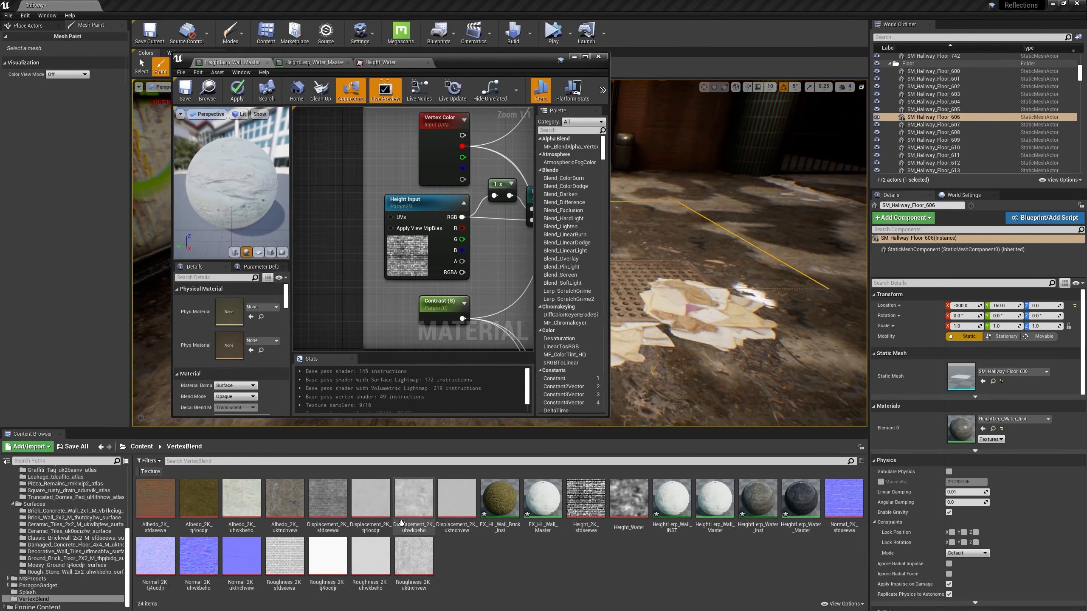
mouse_move(410, 497)
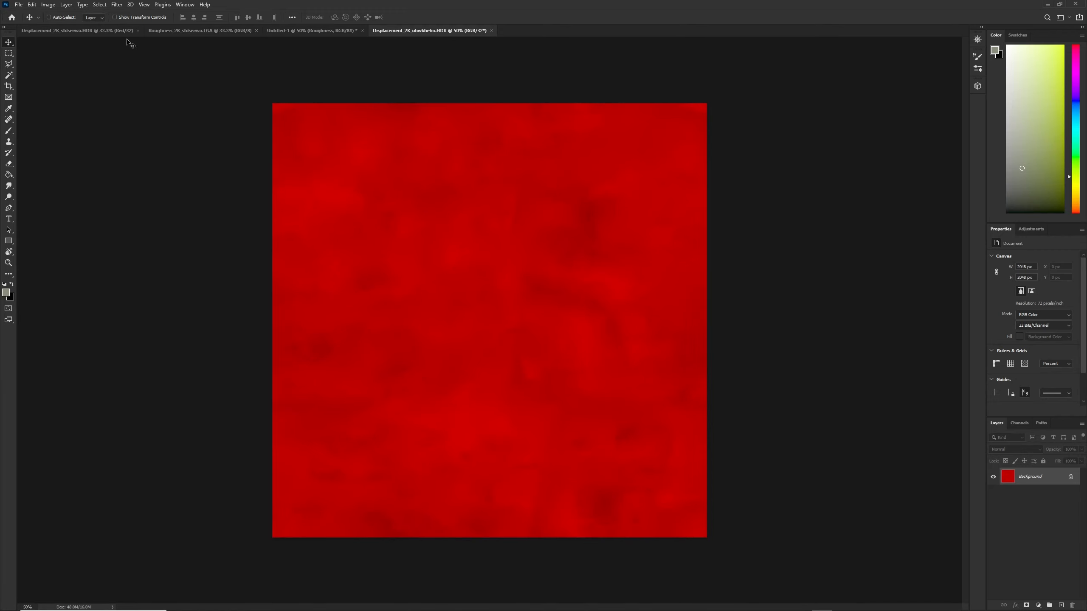
click(1020, 424)
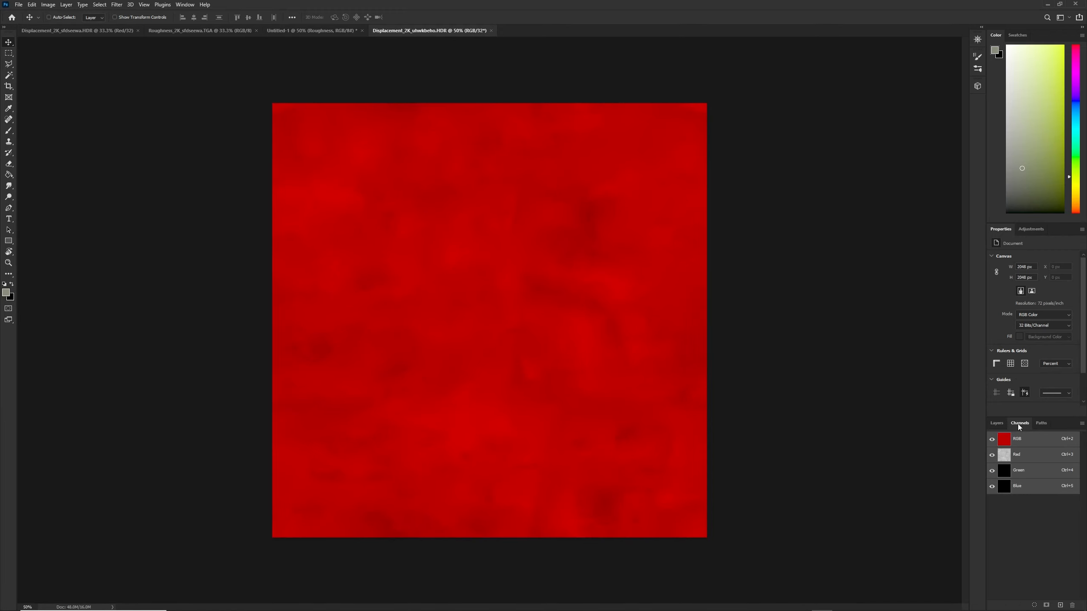
click(1005, 454)
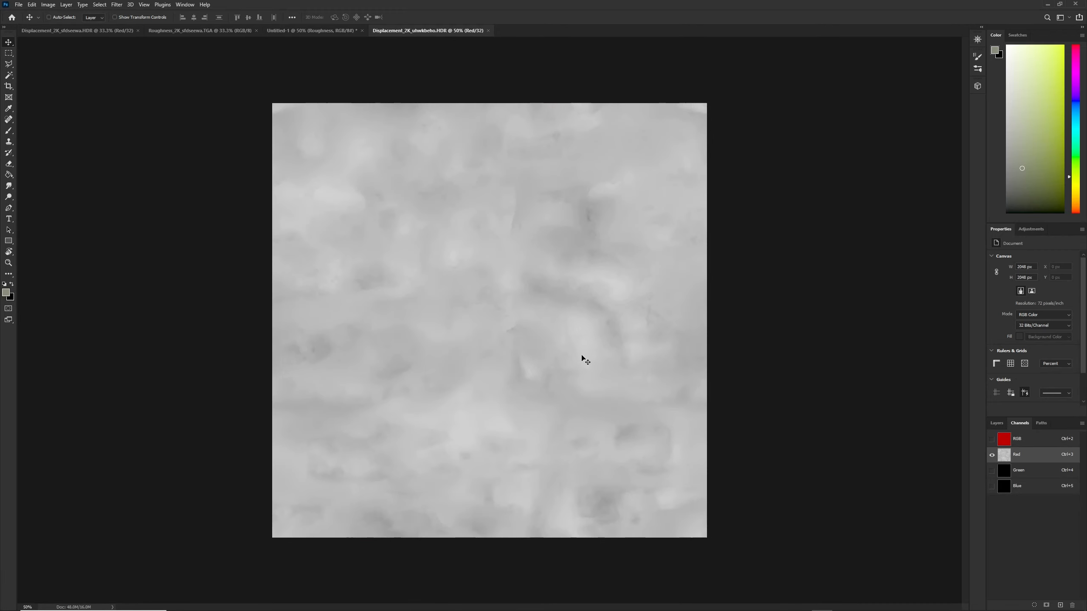
key(ctrl+a)
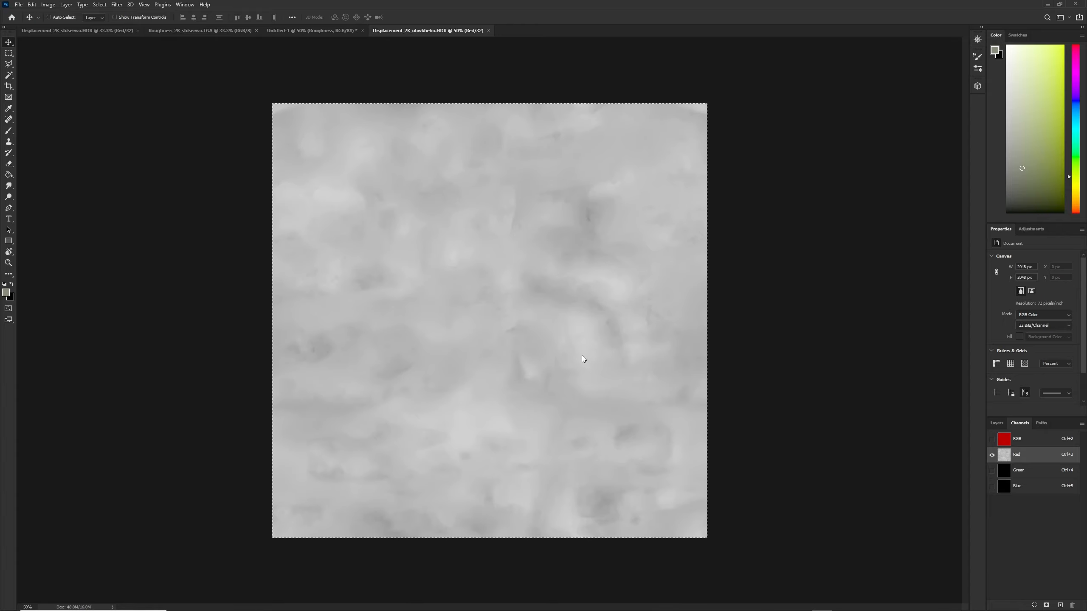
key(ctrl+c)
Create a new 2048 x 2048 pixel document at 72 ppi in RGB Color mode with 8-bit depth.
key(ctrl+n)
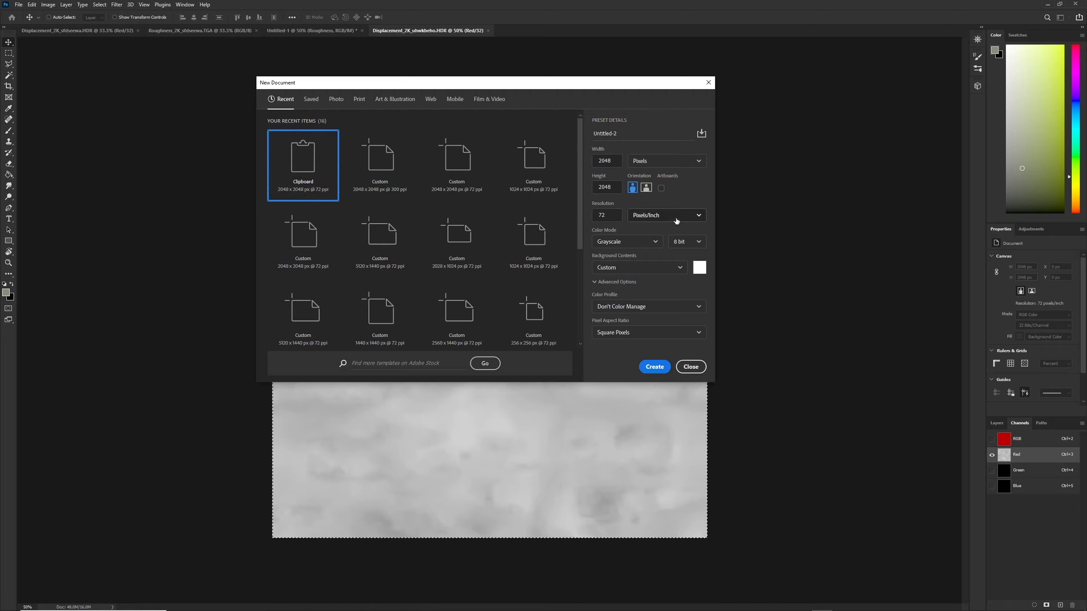
click(654, 243)
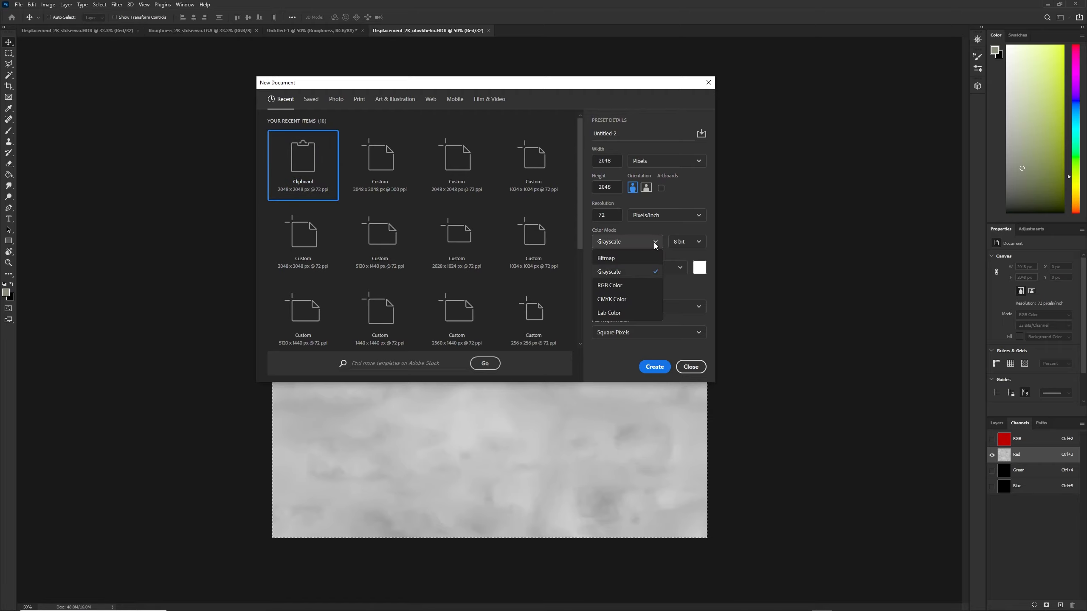
click(618, 285)
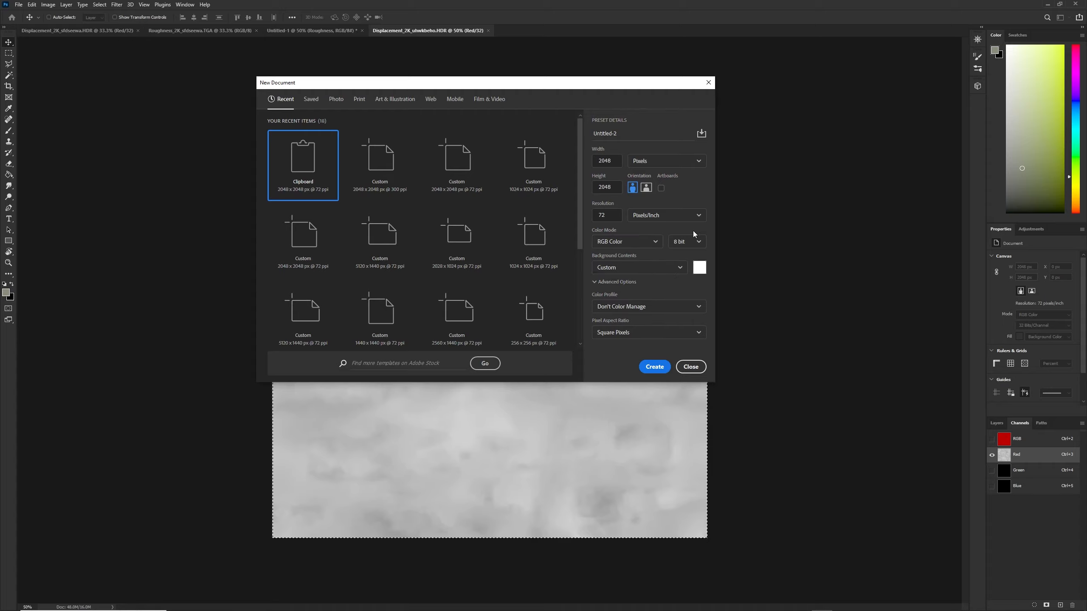
click(685, 242)
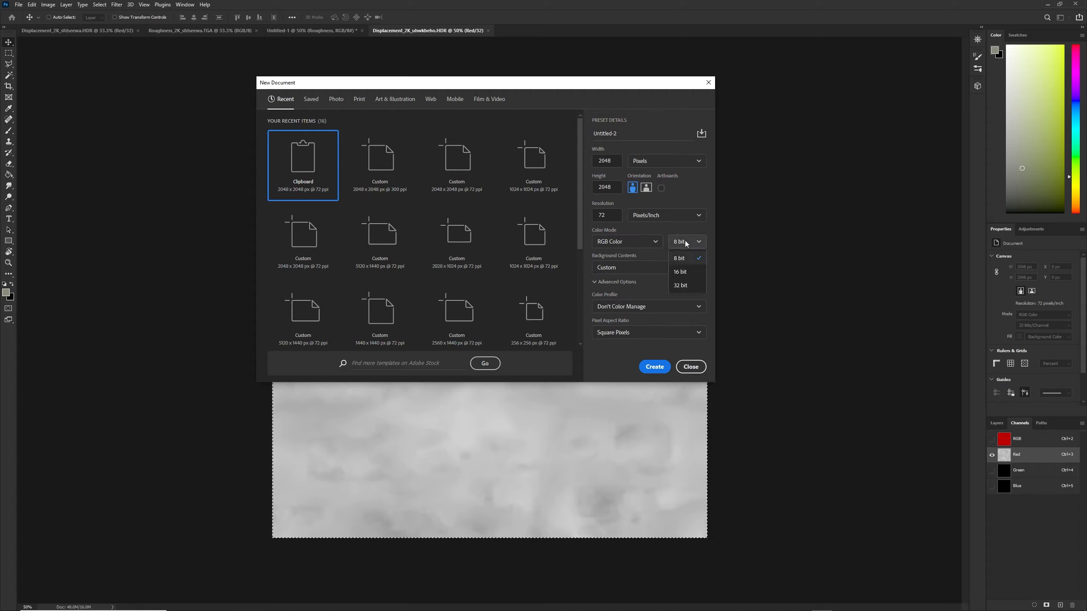
click(746, 241)
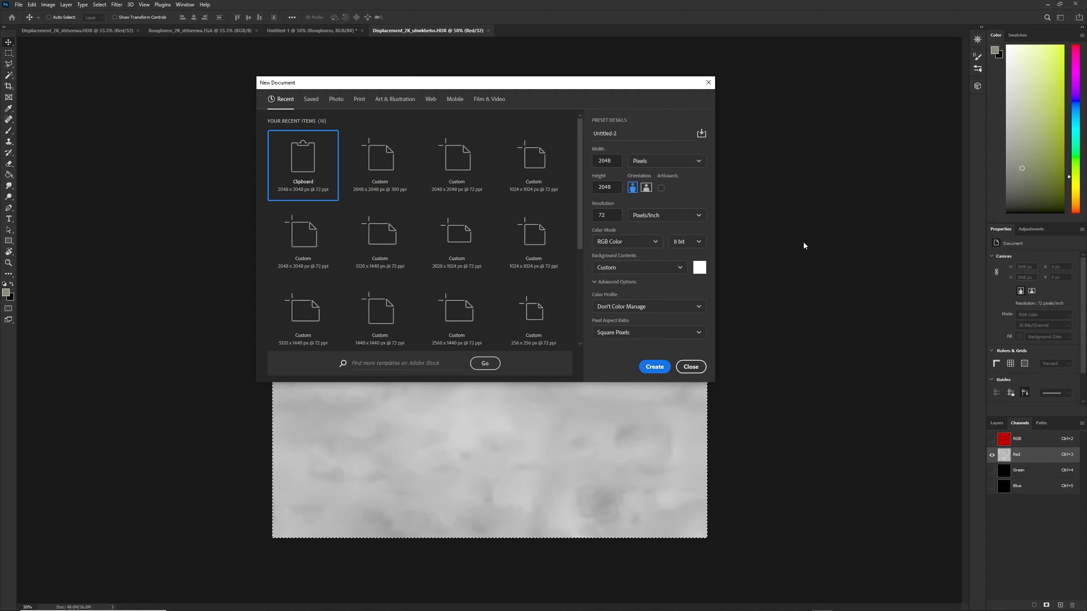
click(655, 367)
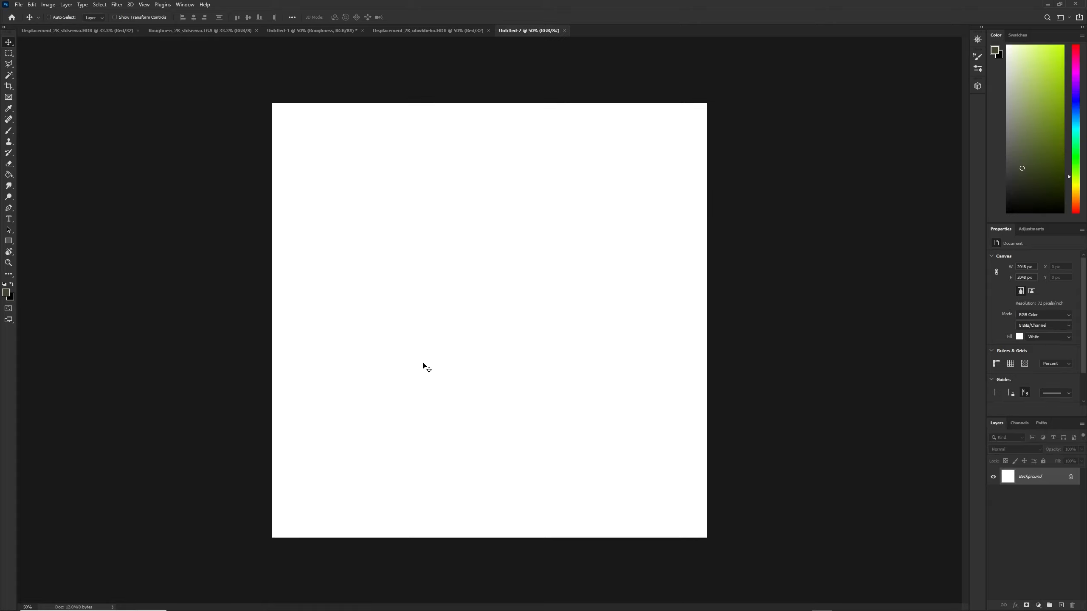
Paste the copied displacement channel as a new layer and delete the white Background layer.
key(ctrl+v)
double_click(1031, 495)
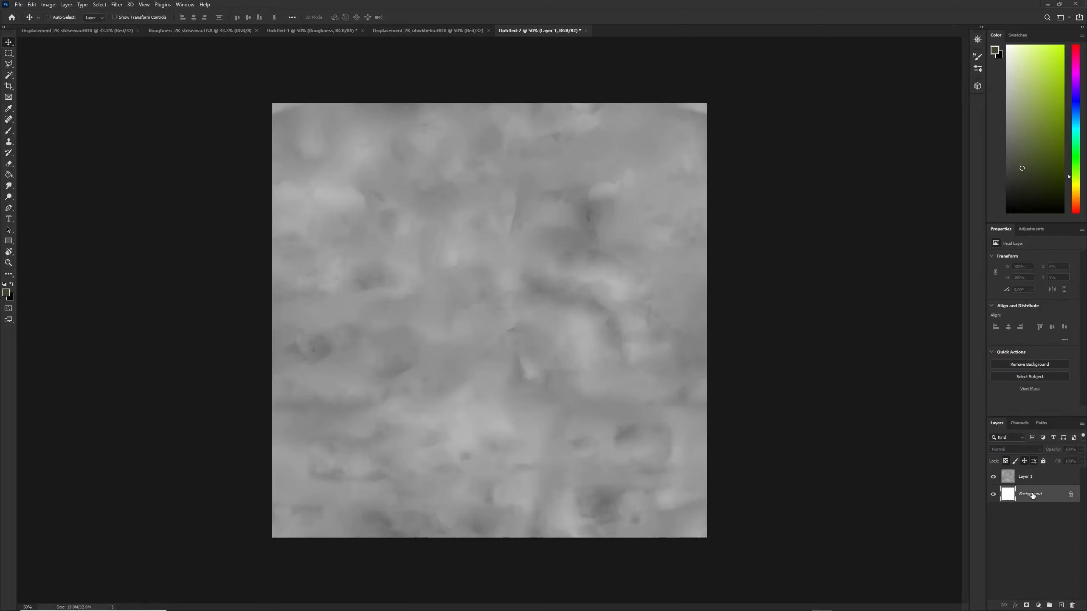
click(611, 180)
key(Delete)
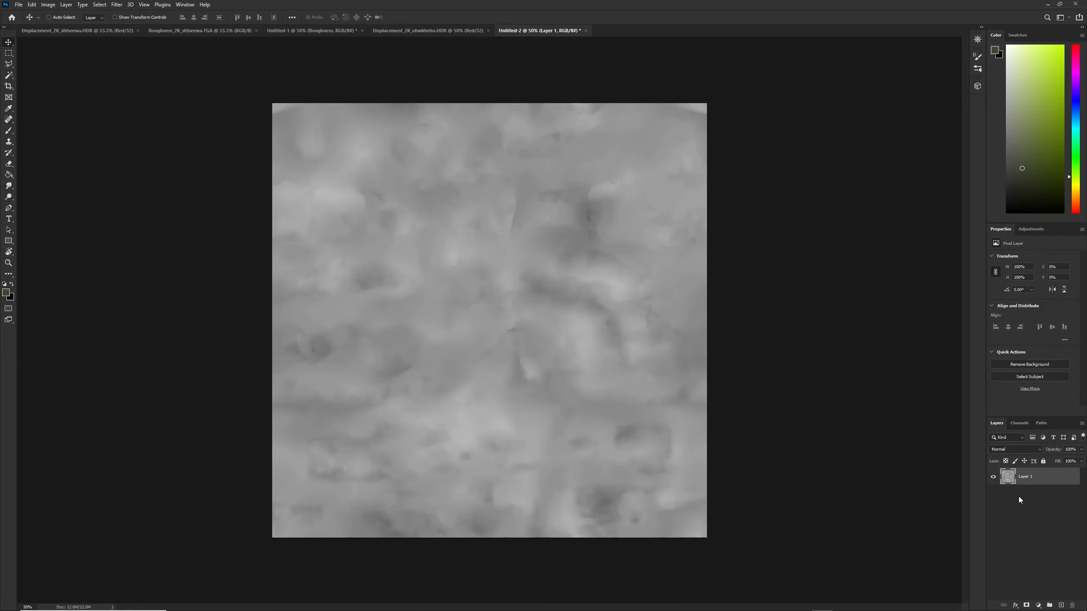
Raise the displacement layer's contrast with Levels, setting the black input to 91, midtones to 0.55 and white input to 187.
key(ctrl+l)
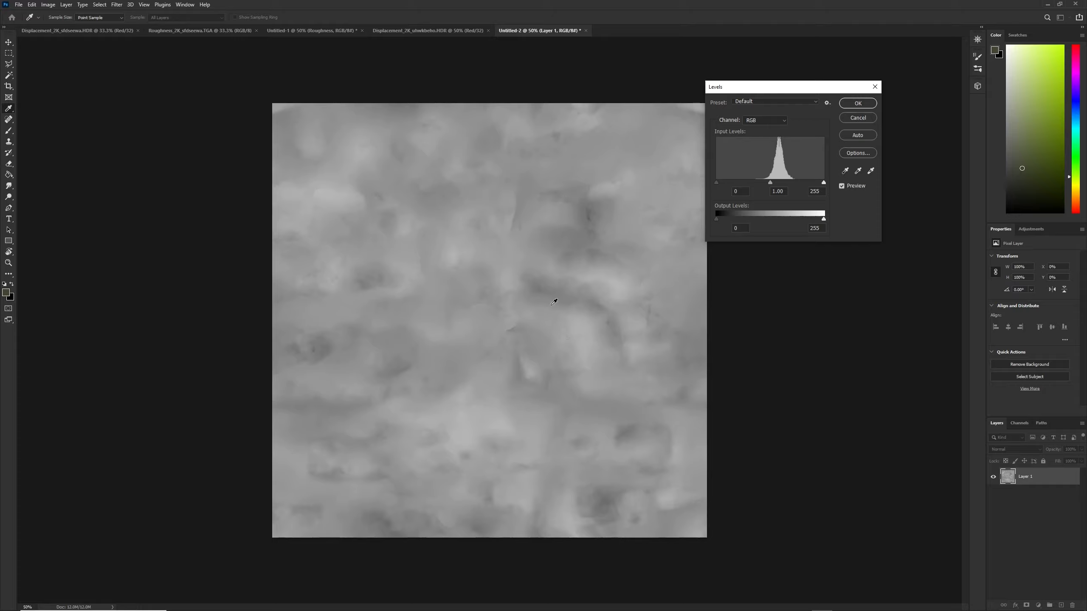
drag(716, 183, 753, 183)
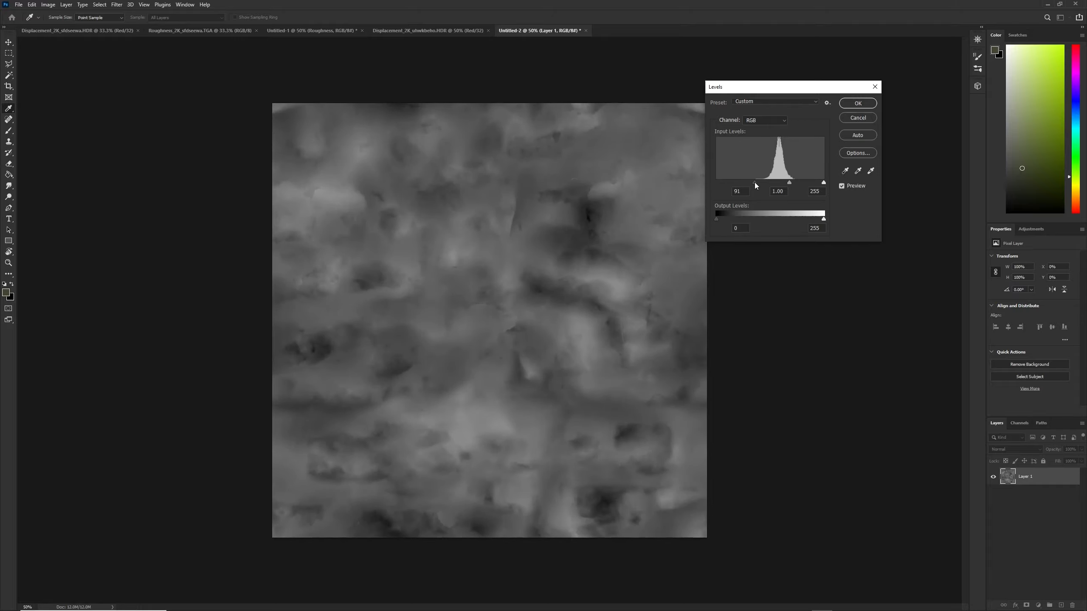
drag(822, 184, 782, 184)
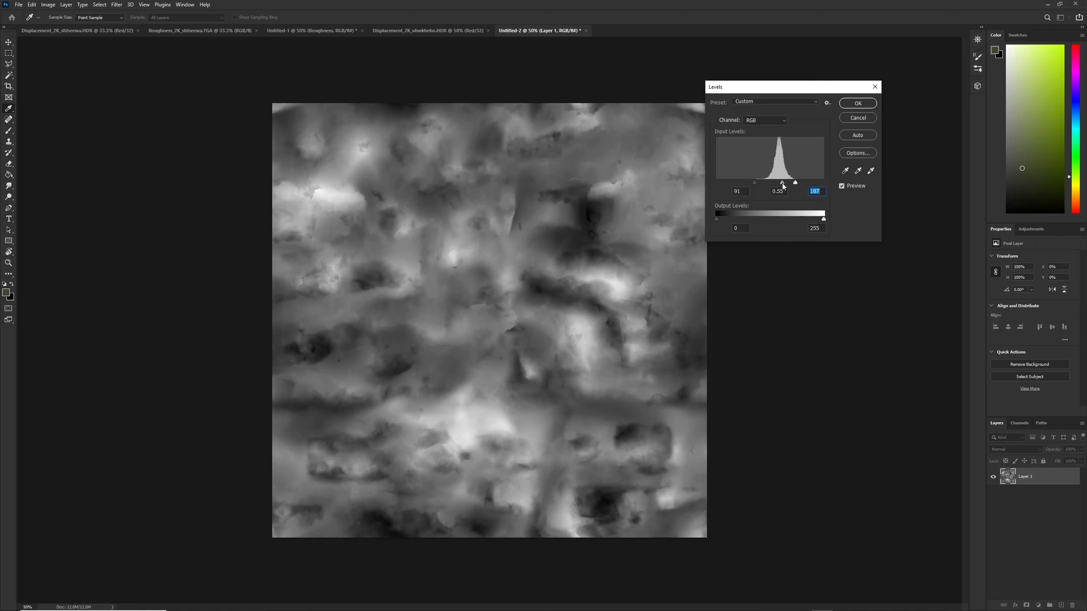
click(858, 103)
Soften the displacement layer with Gaussian Blur, testing a 121.5-pixel radius before reducing it to about 9 pixels.
click(117, 4)
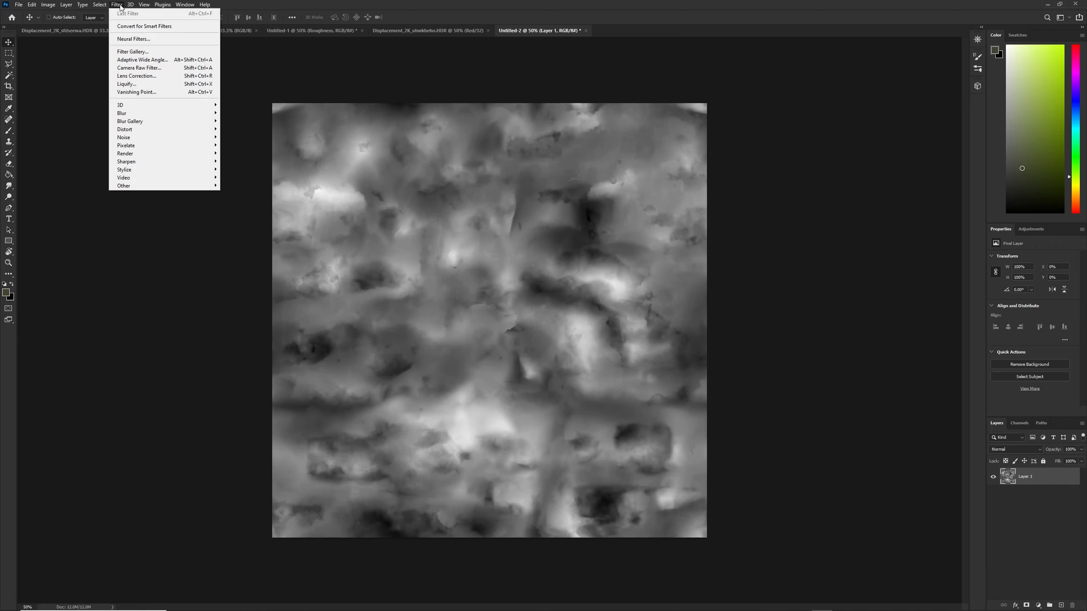
mouse_move(153, 114)
click(237, 146)
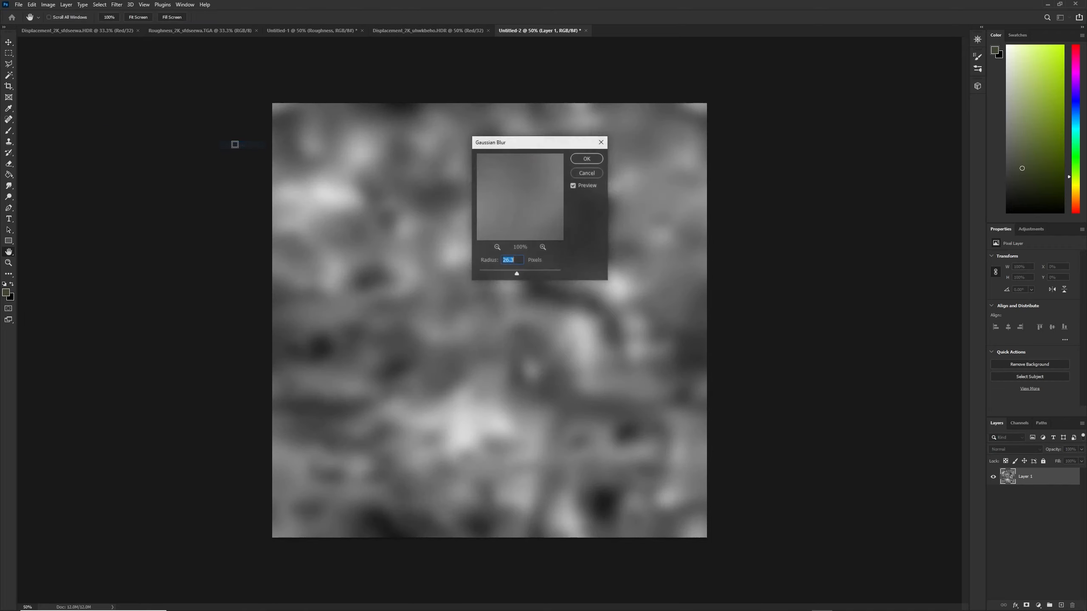
drag(519, 149, 816, 182)
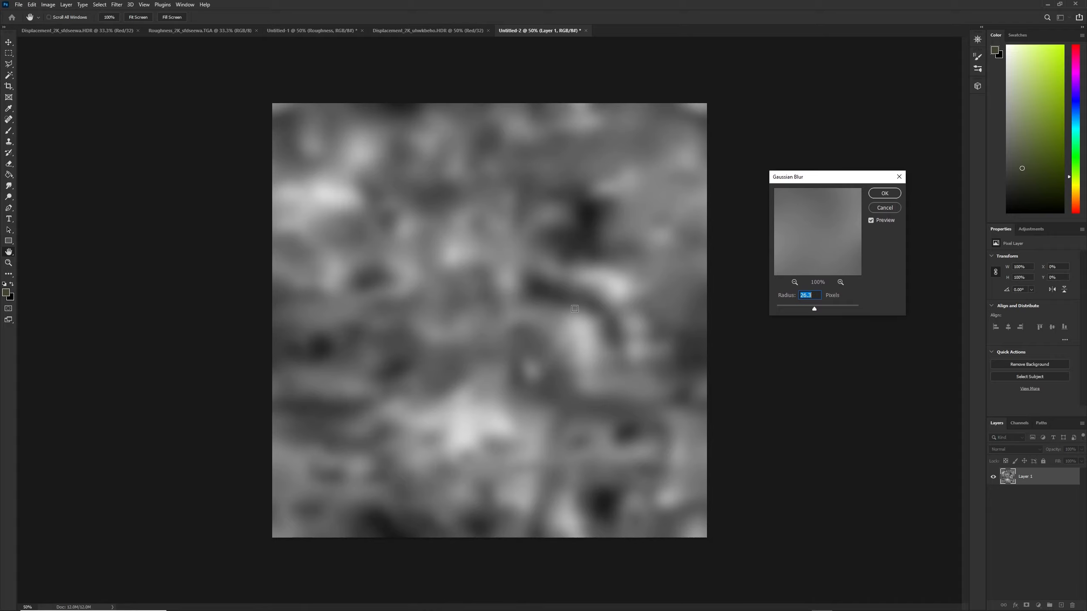
drag(814, 308, 832, 308)
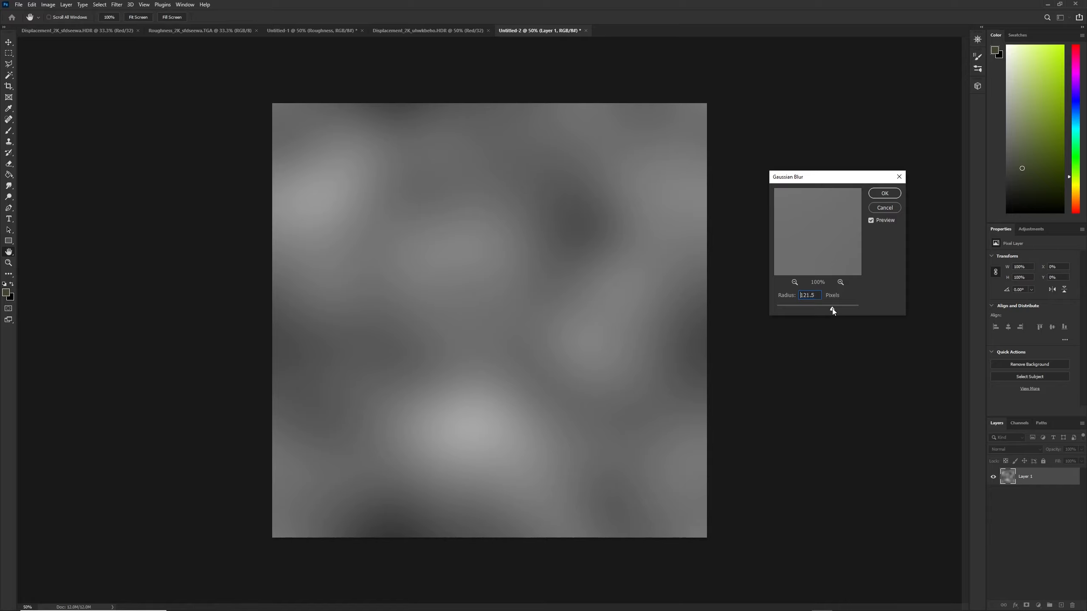
drag(832, 308, 806, 308)
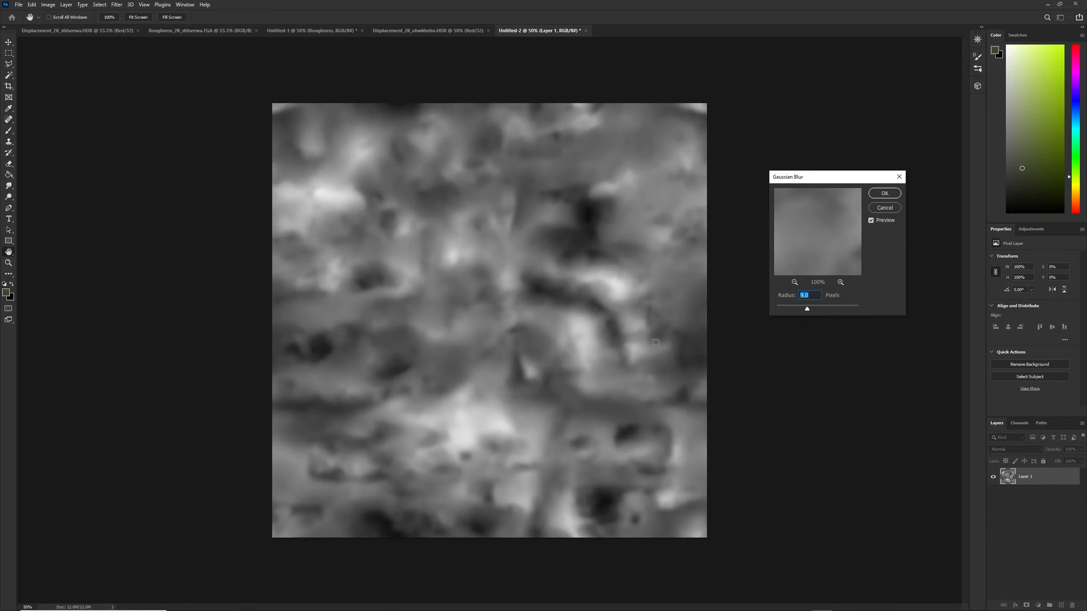
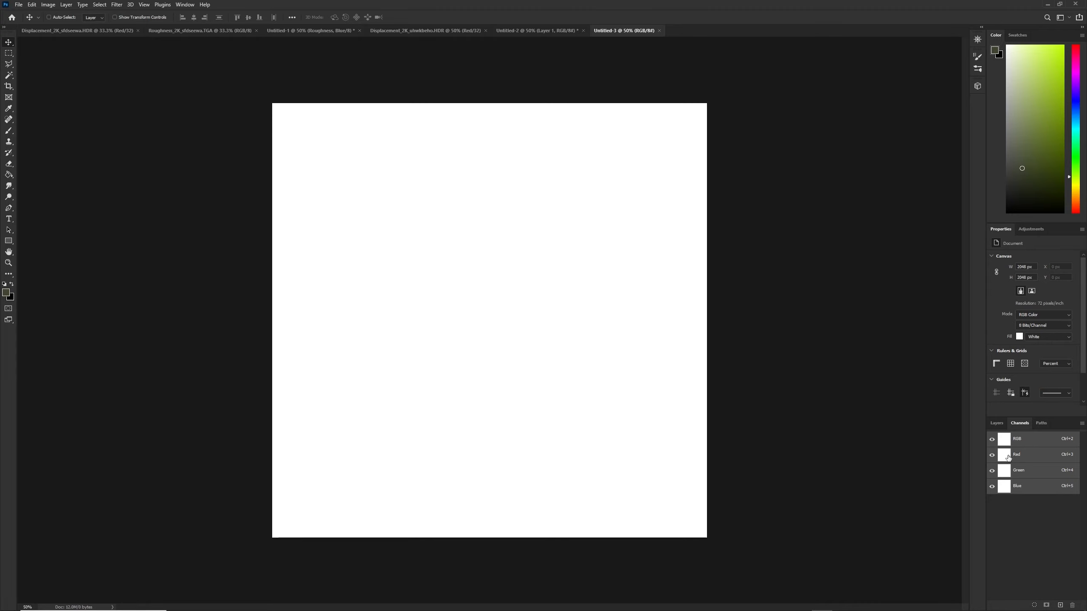
Paste the brick height map into Untitled-3's Red channel and the blurred water height map from Untitled-2 into its Green channel.
click(1011, 455)
key(ctrl+v)
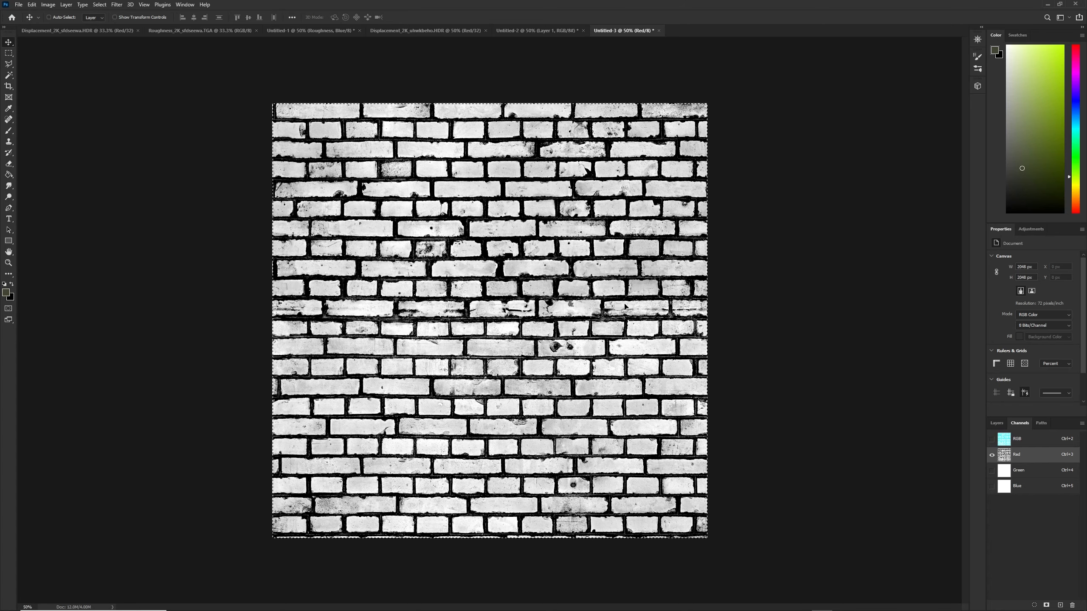
click(537, 31)
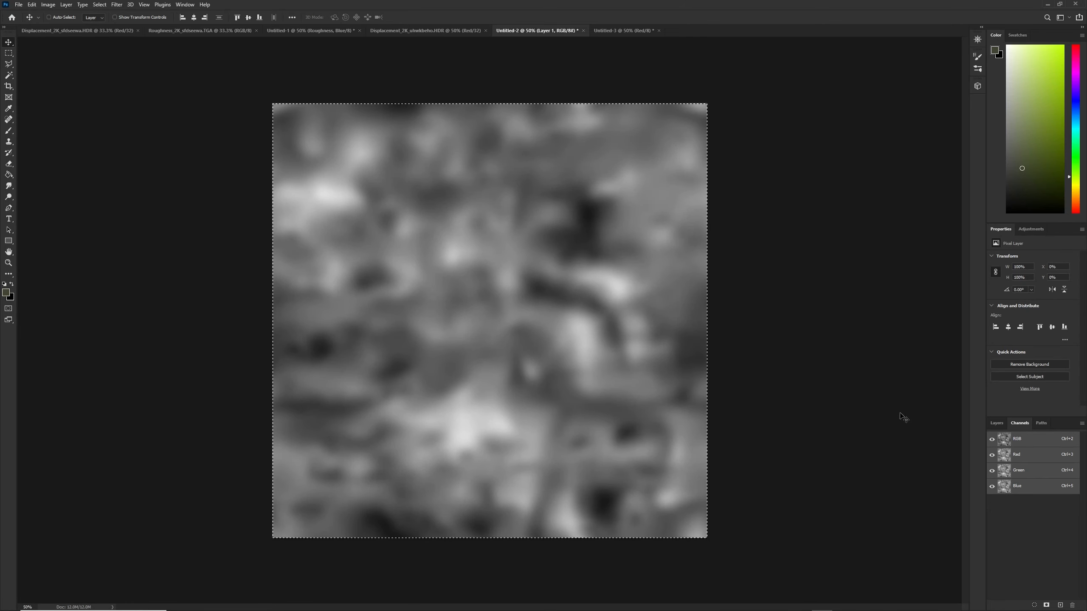
click(618, 31)
click(1011, 471)
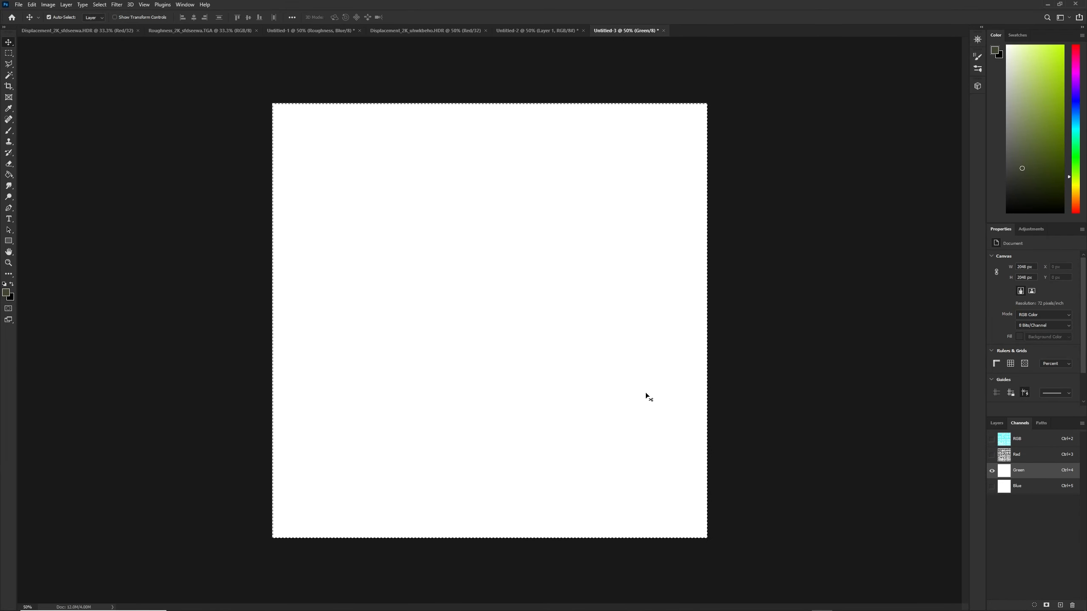
key(ctrl+v)
Fill the Blue channel of the packed document entirely with black.
click(1003, 489)
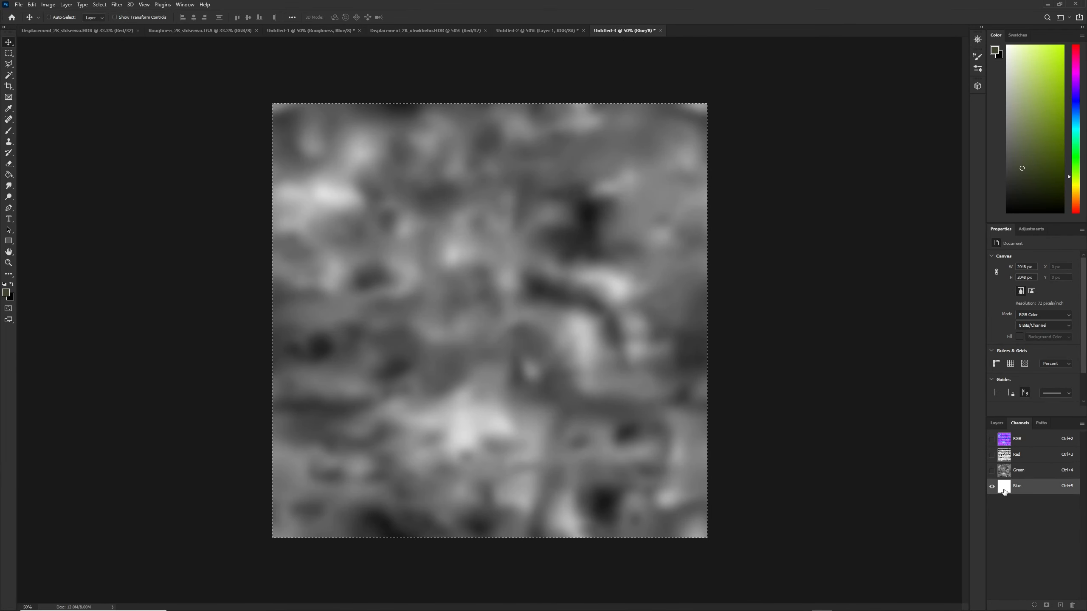
key(Delete)
click(595, 191)
key(g)
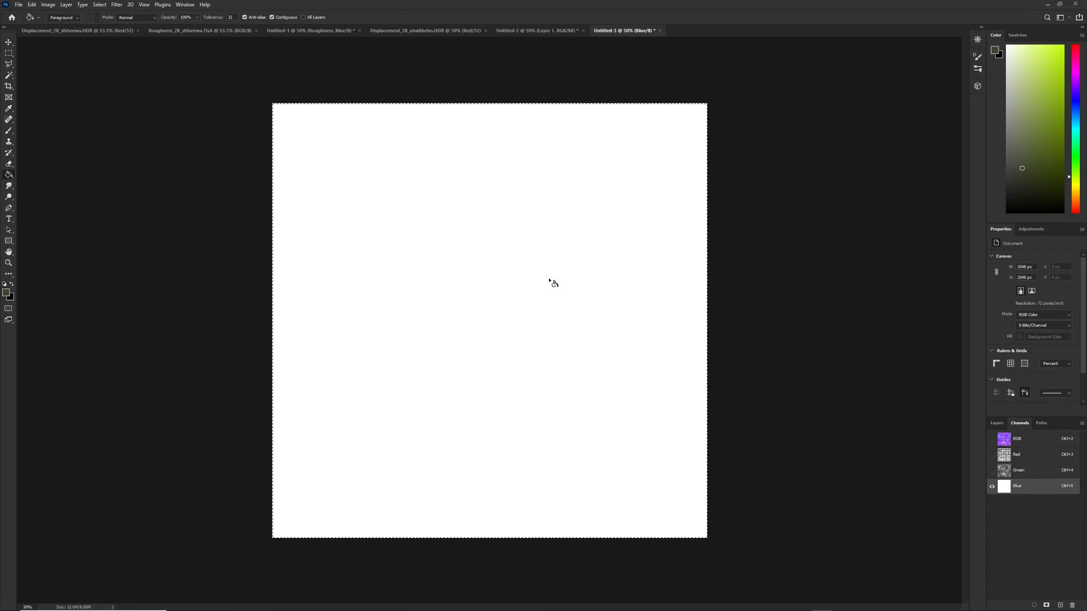
key(d)
click(515, 282)
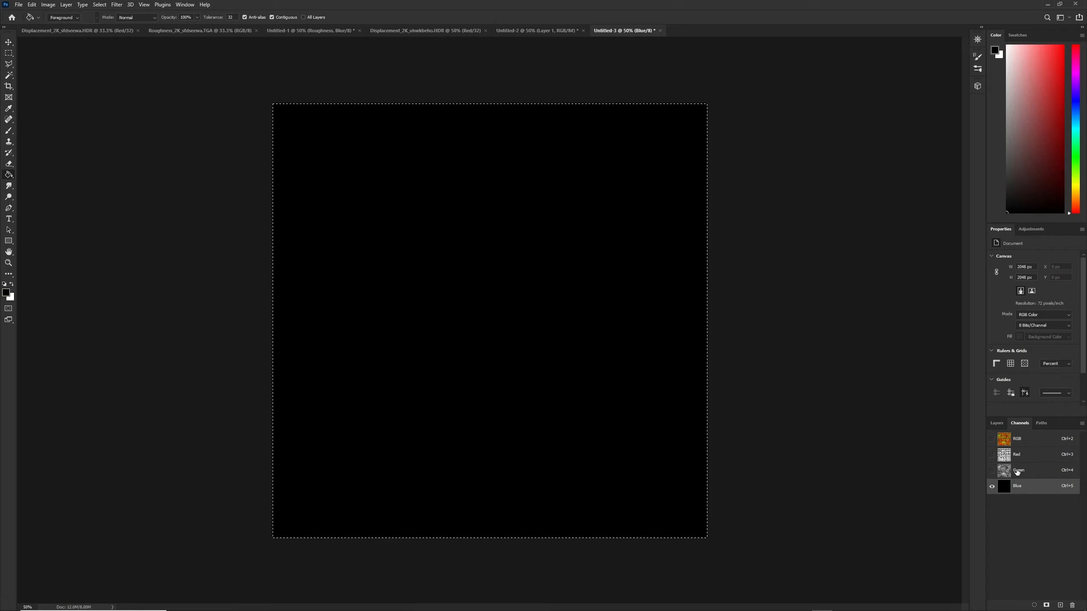
Compare the packed document's Red and Green channels individually and return to the full RGB composite.
click(1004, 471)
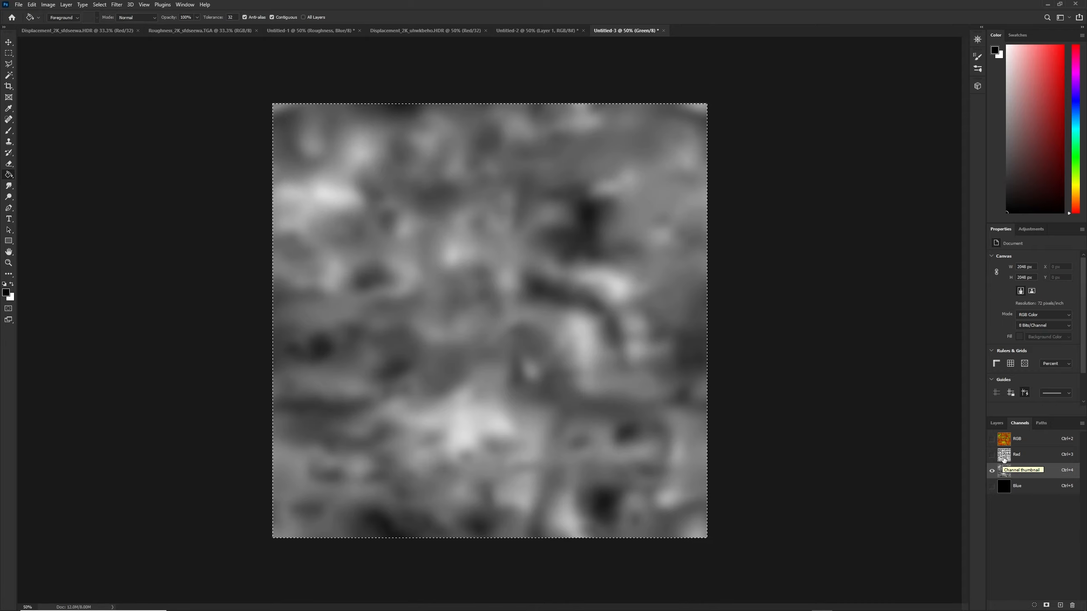
click(1004, 455)
click(1003, 471)
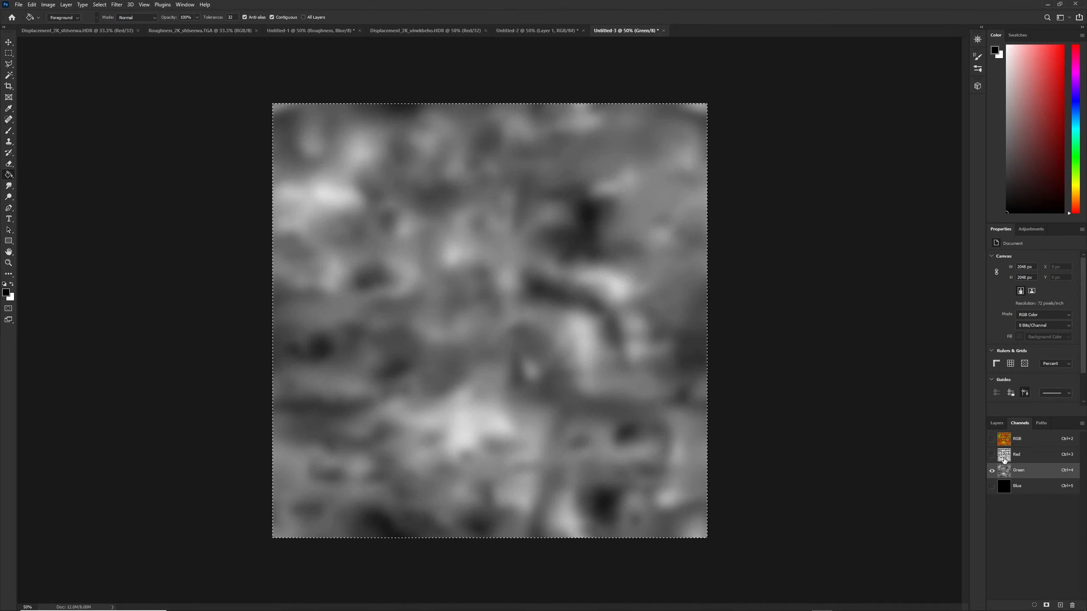
click(1004, 456)
click(1002, 473)
click(1003, 440)
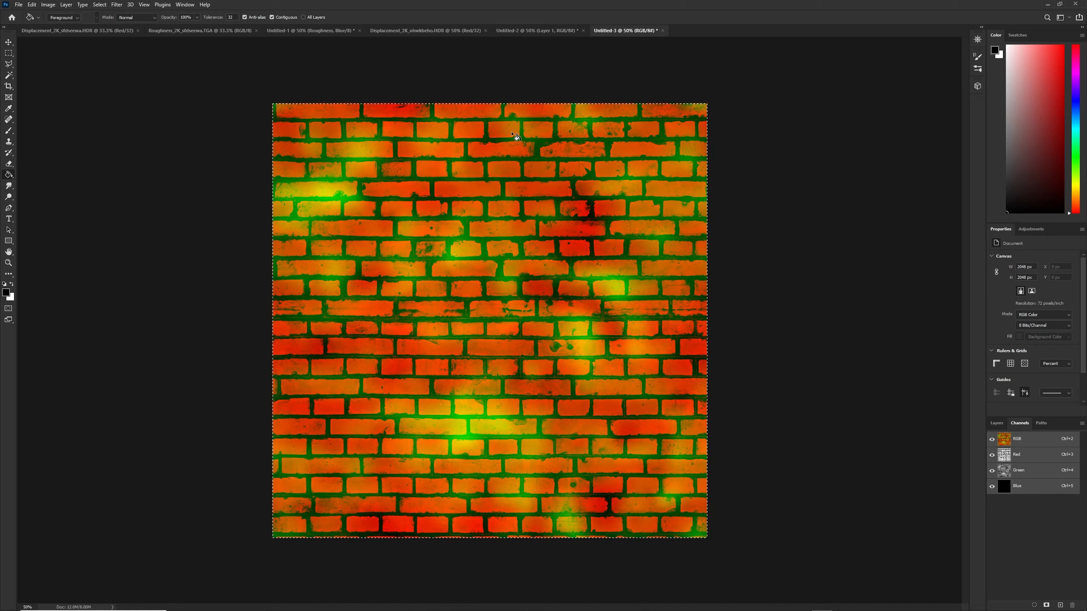
Save the packed document as a Targa file named Height Lerp Packed at 24 bits/pixel.
click(18, 6)
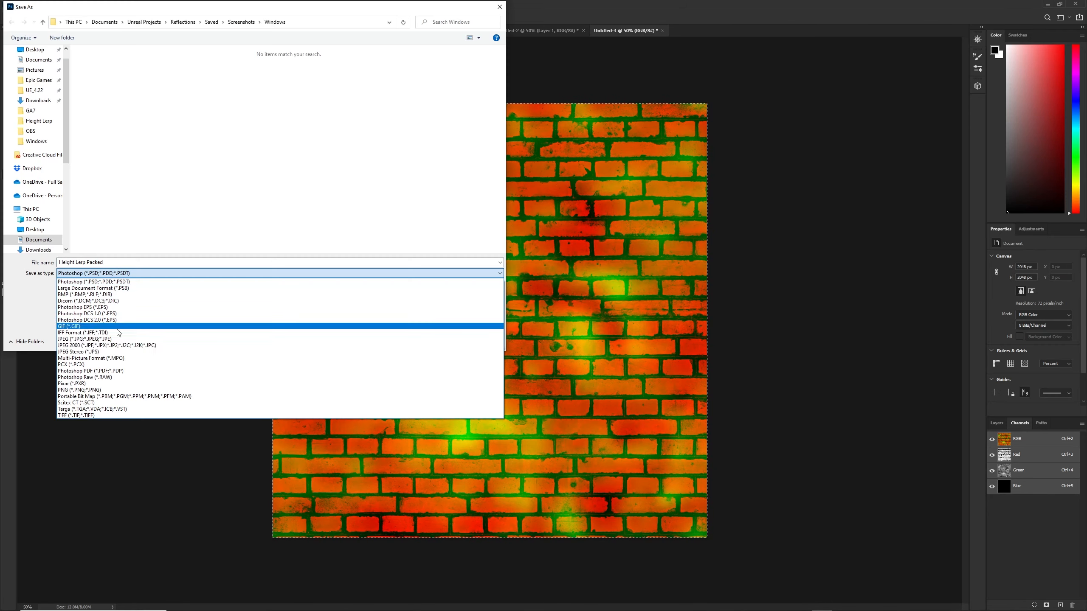
click(95, 409)
key(Return)
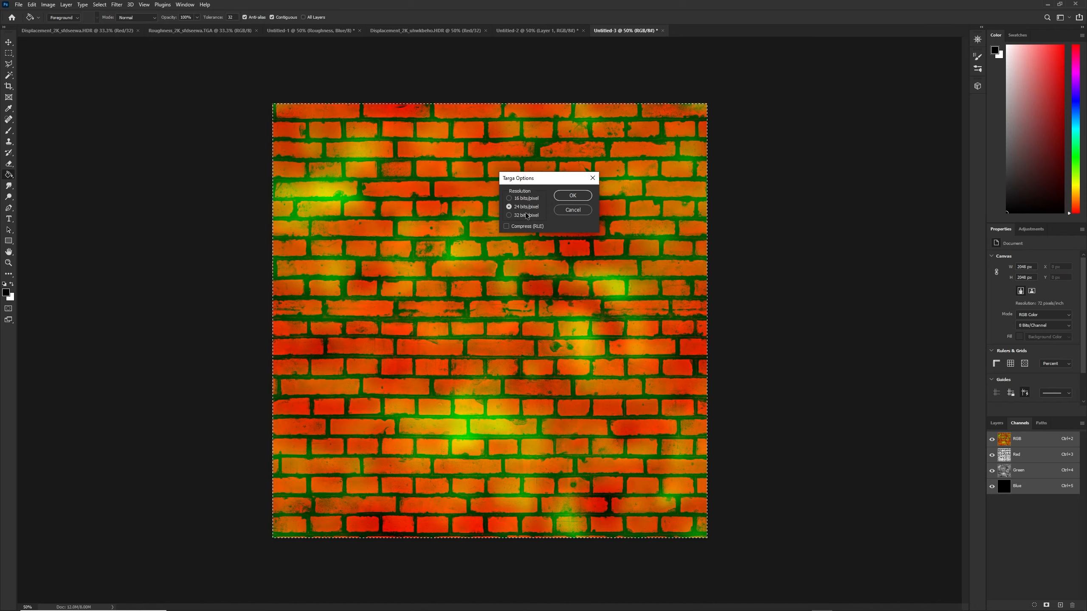
click(570, 196)
Switch to Unreal Editor and open the Height_Lerp_Packed texture from the VertexBlend folder in a maximized texture editor.
key(alt+Tab)
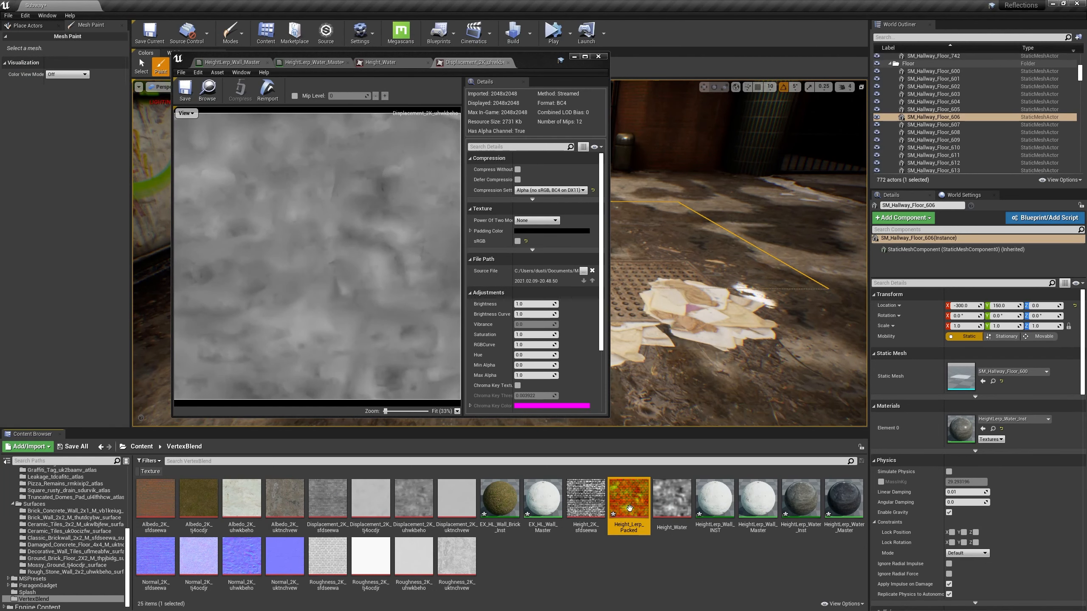
double_click(630, 497)
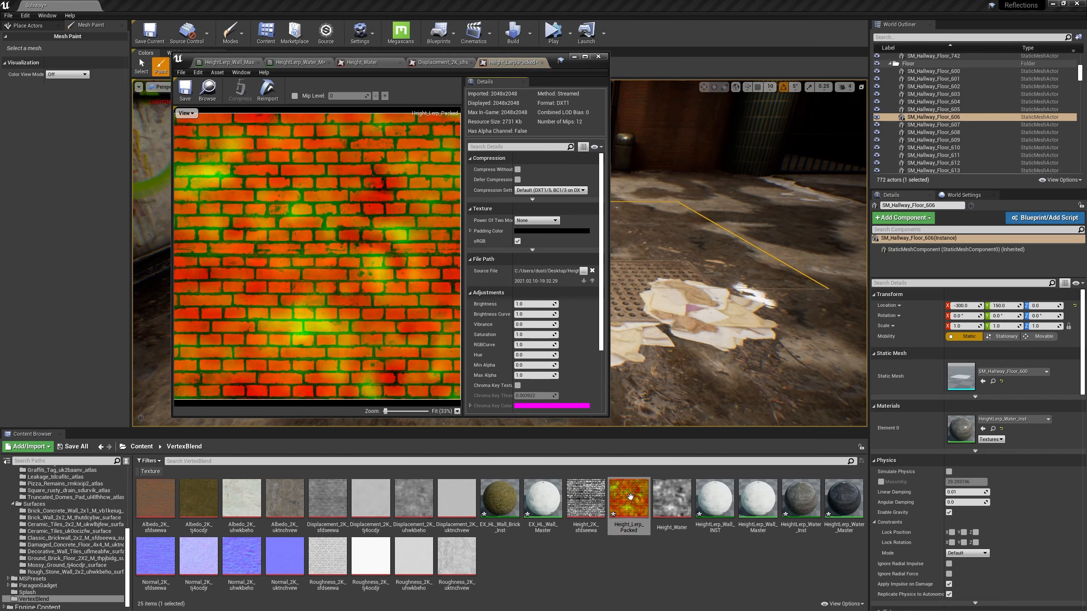
click(583, 58)
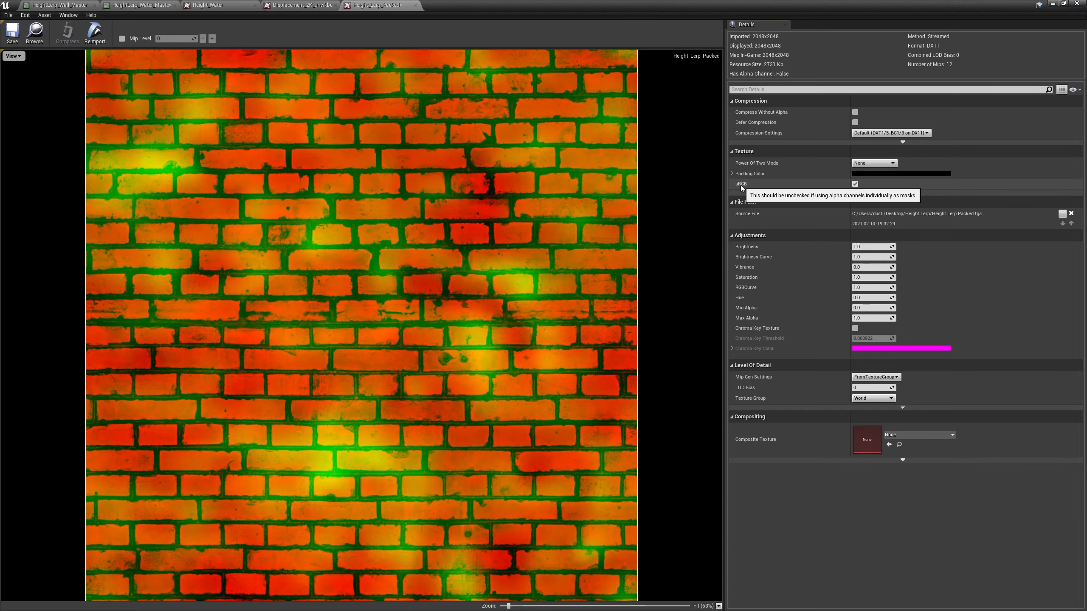
Switch to Chrome, search the web for "gamma correction" and examine the eye-versus-camera luminance chart from the Cambridge in Colour tutorial.
key(alt+Tab)
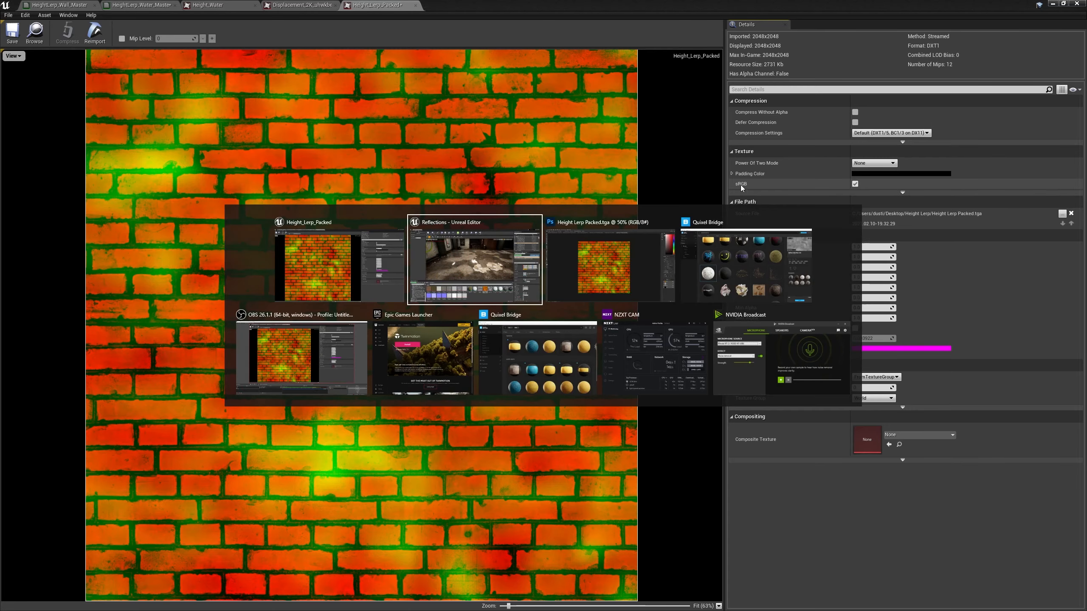
key(super)
text(ch)
key(Return)
click(322, 23)
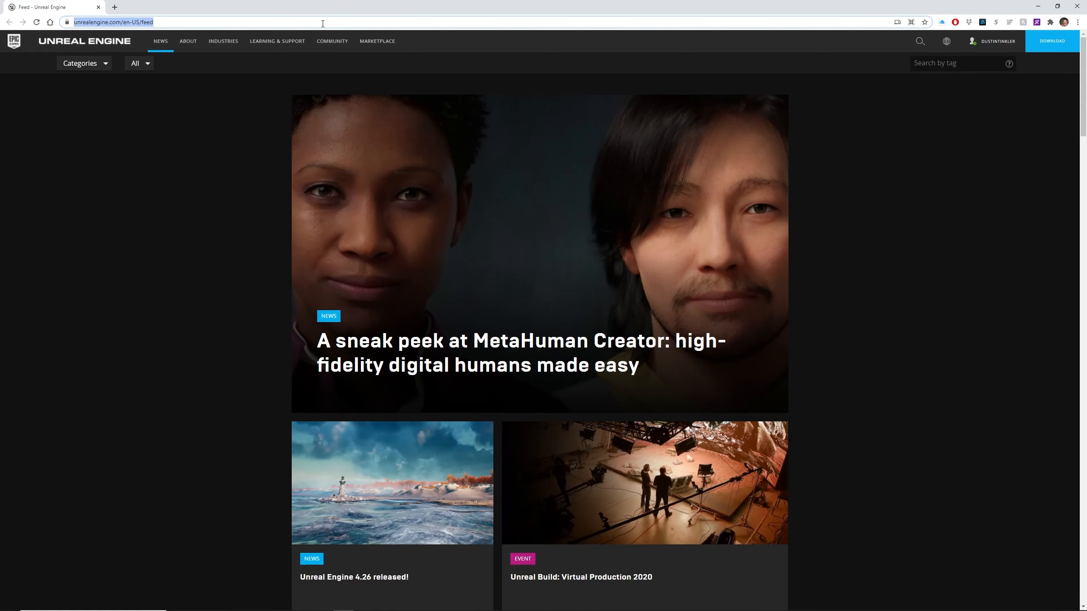
text(gamma correction)
key(Return)
click(117, 72)
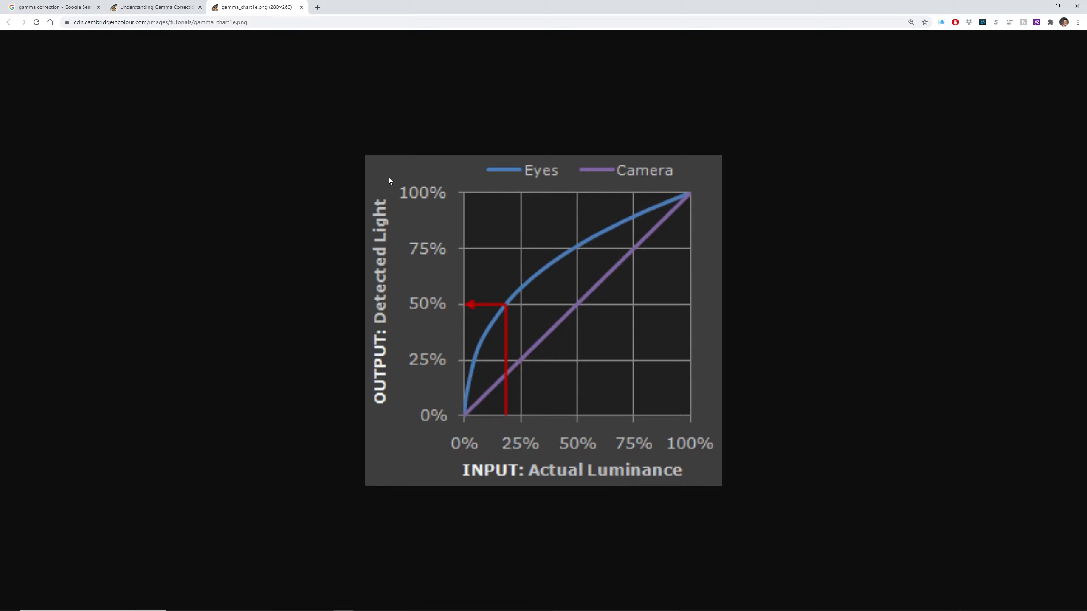
Return to Unreal Editor, set Height_Lerp_Packed's compression to Masks (no sRGB), and close the three open texture editors.
key(alt+Tab)
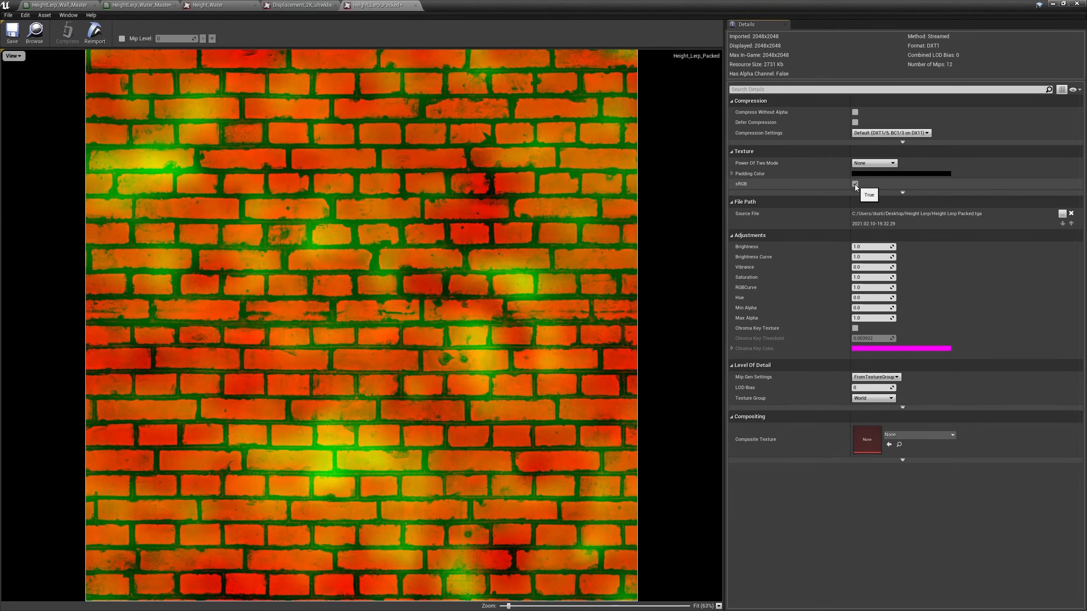
click(868, 134)
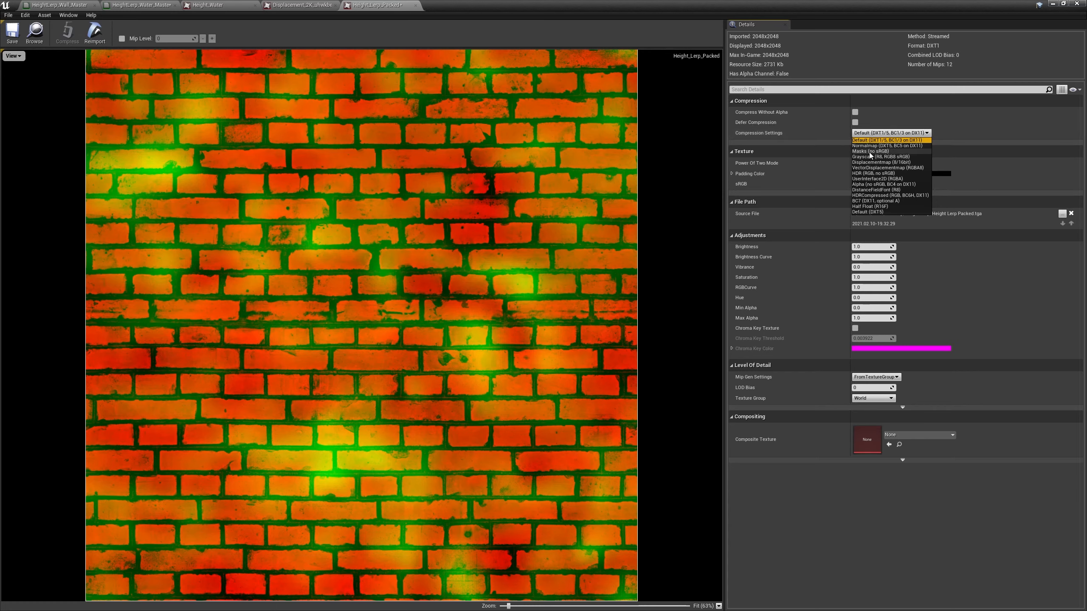
click(870, 152)
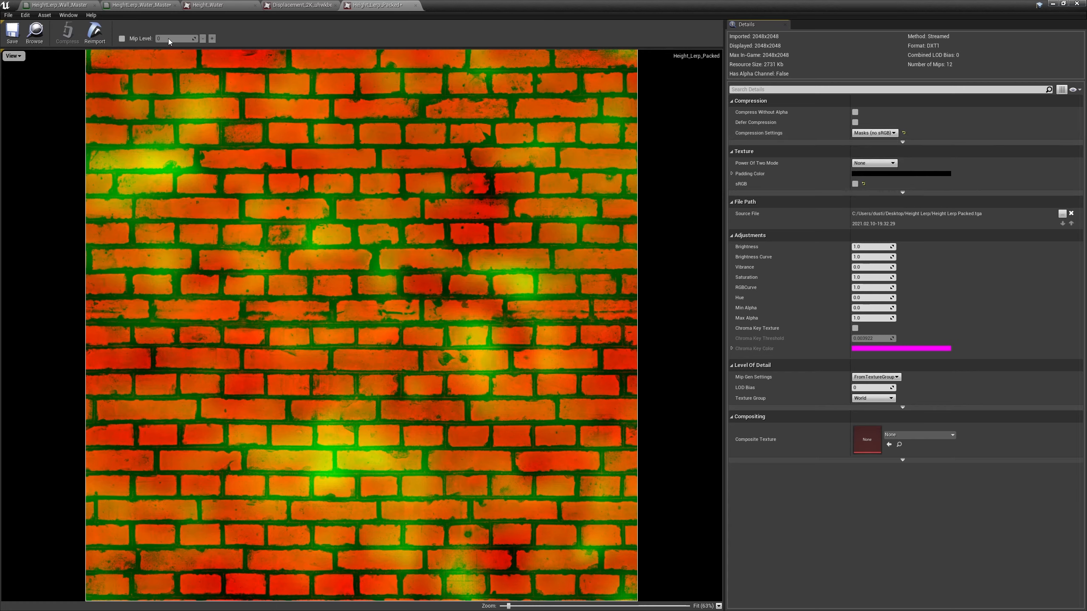
click(416, 4)
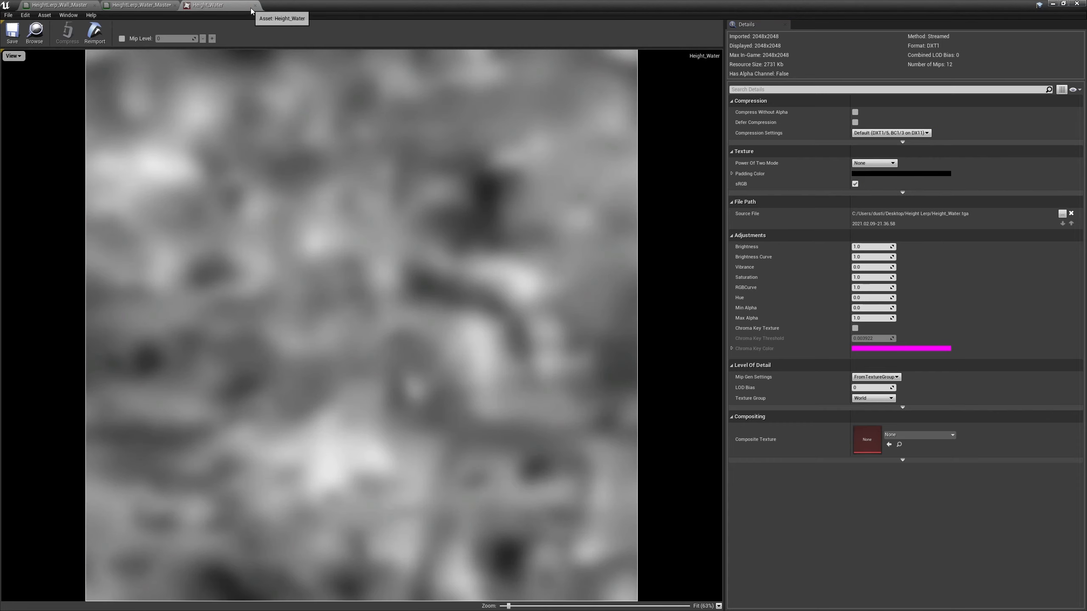
click(335, 5)
click(255, 5)
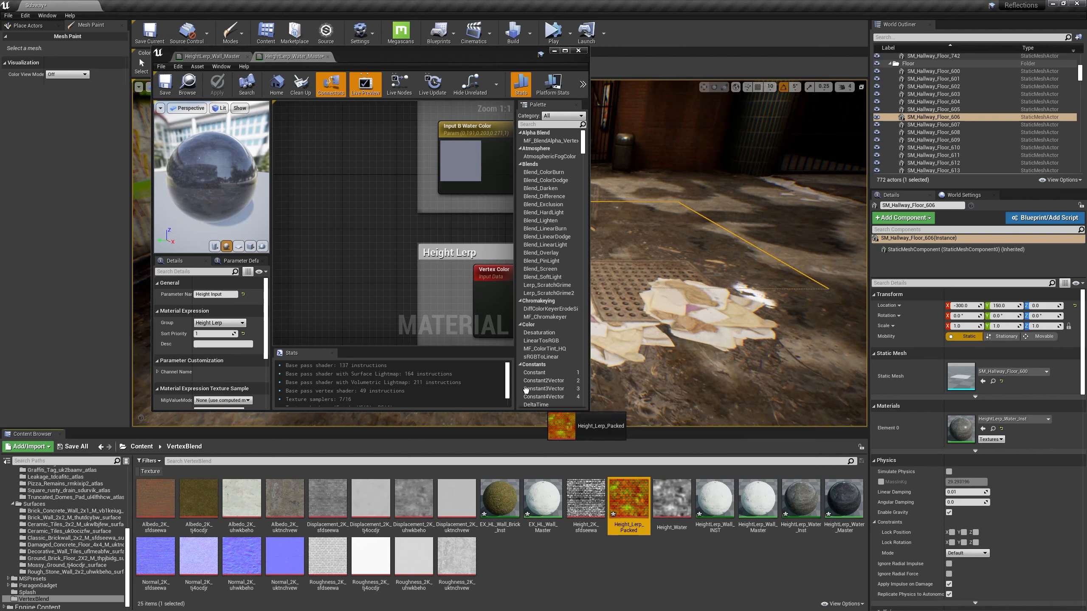
Add Height_Lerp_Packed to the HeightLerp_Water_Master graph and replace the Height Input node with its green channel feeding 1-x and Invert.
drag(575, 420, 337, 182)
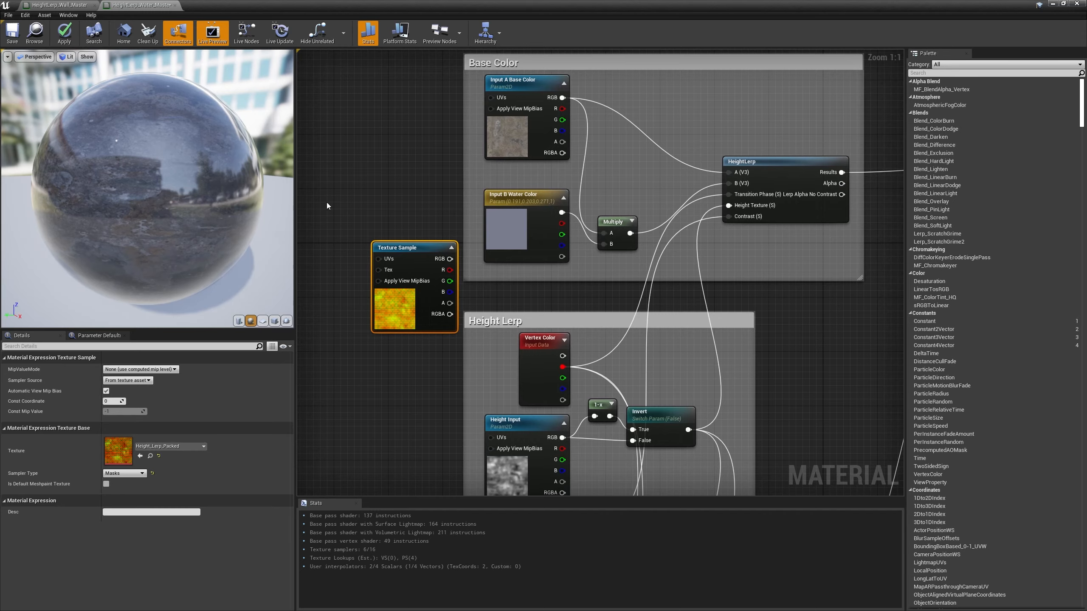
right_drag(326, 202, 462, 171)
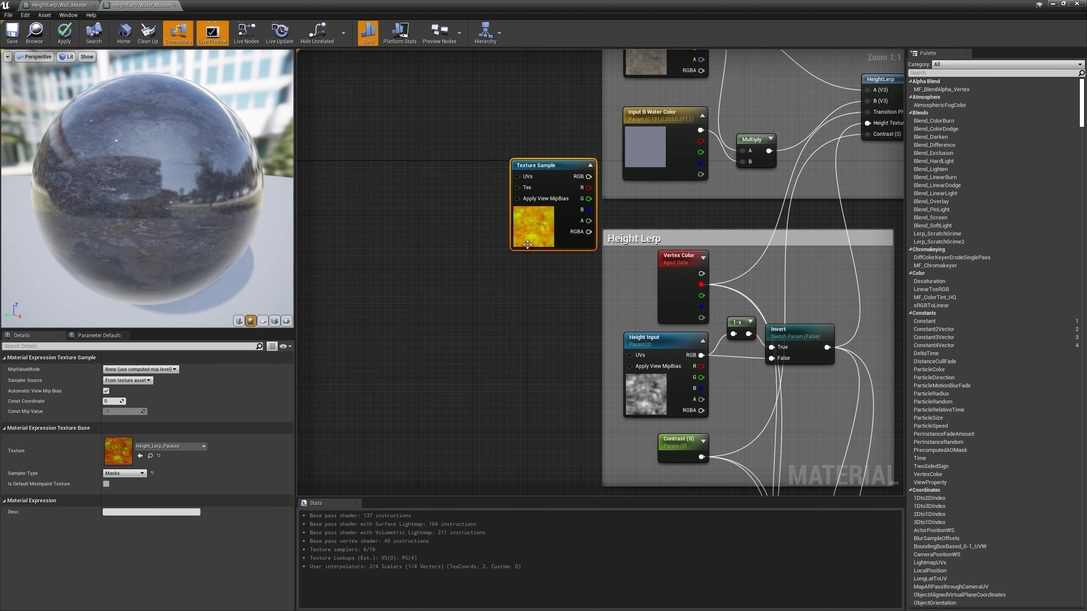
drag(540, 246, 670, 228)
right_drag(669, 228, 442, 282)
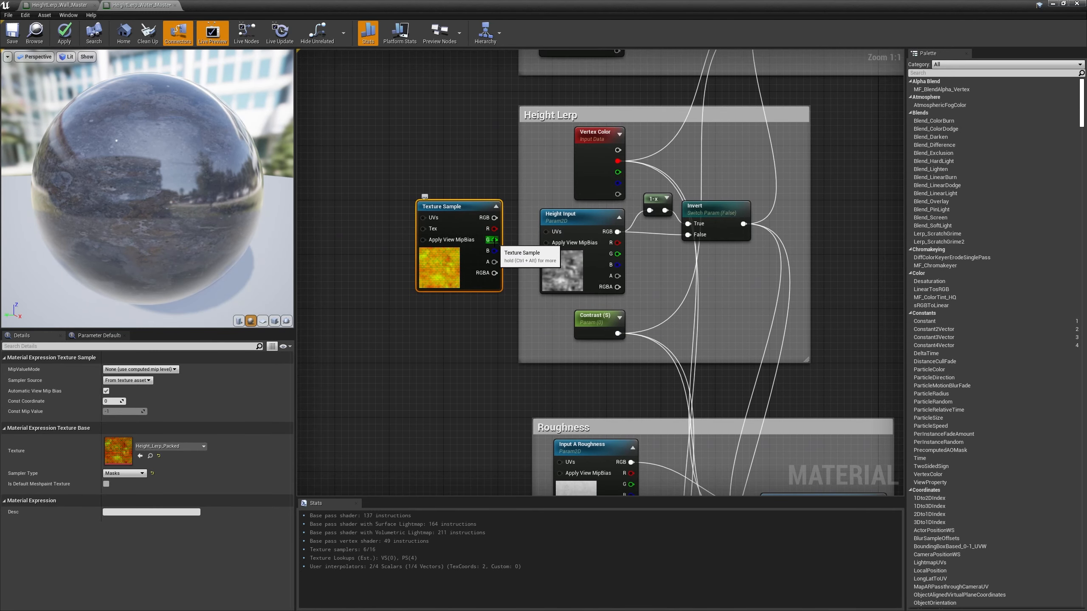
drag(494, 240, 650, 210)
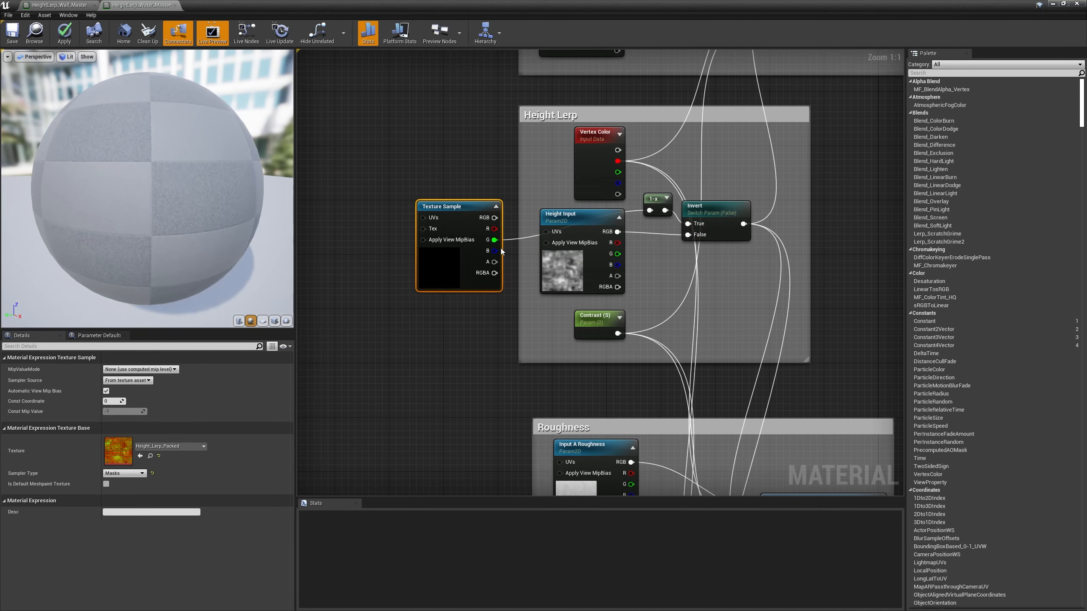
key(Delete)
right_drag(560, 315, 409, 244)
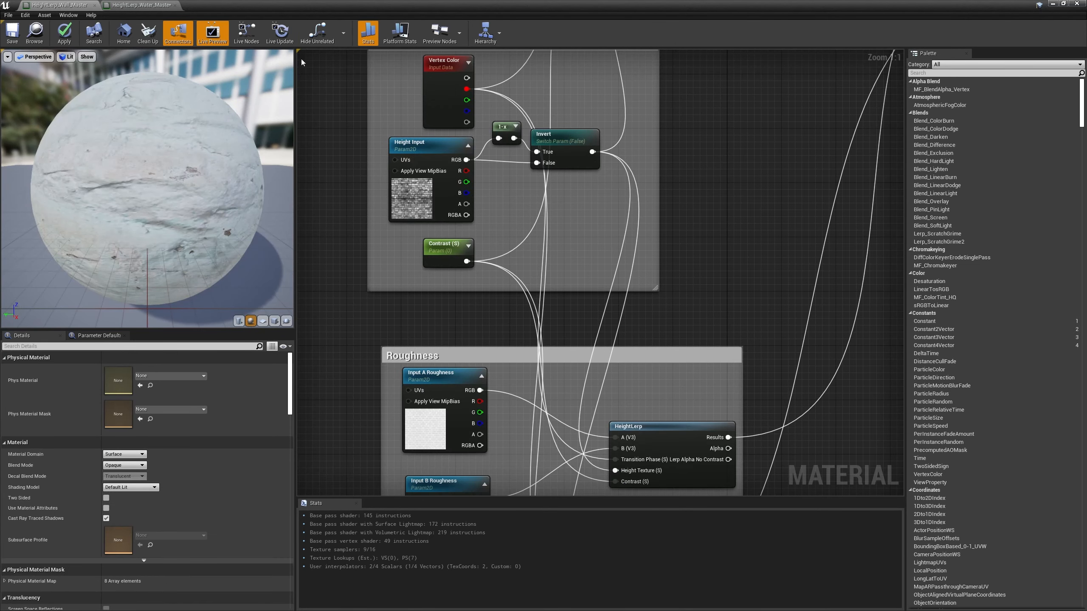
In HeightLerp_Wall_Master, replace the Height Input node with a Height_Lerp_Packed texture sample, wiring its red channel to 1-x and Invert.
key(ctrl+z)
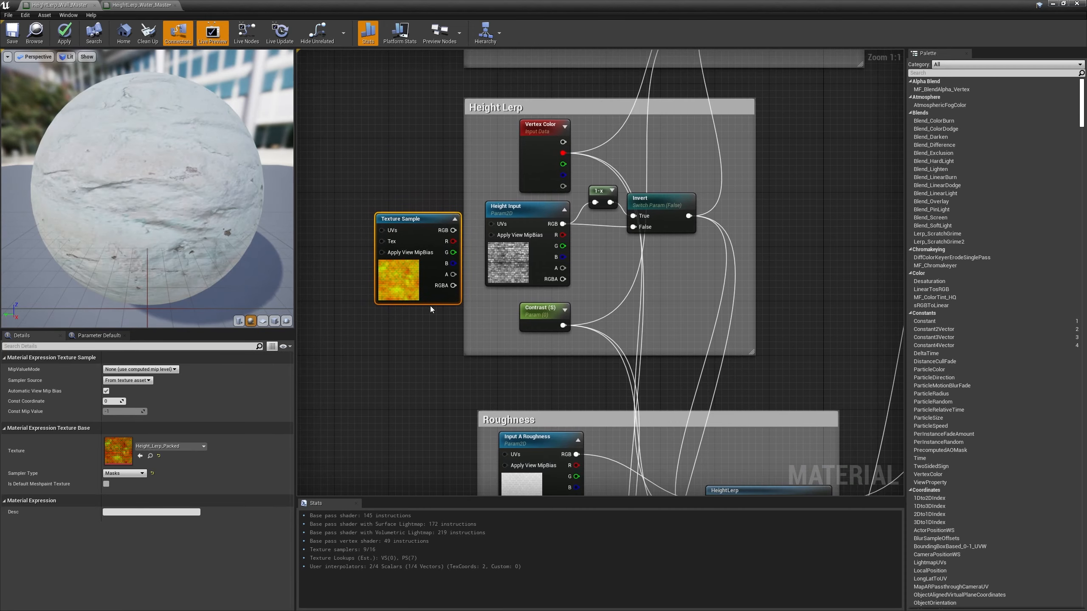
drag(453, 242, 595, 202)
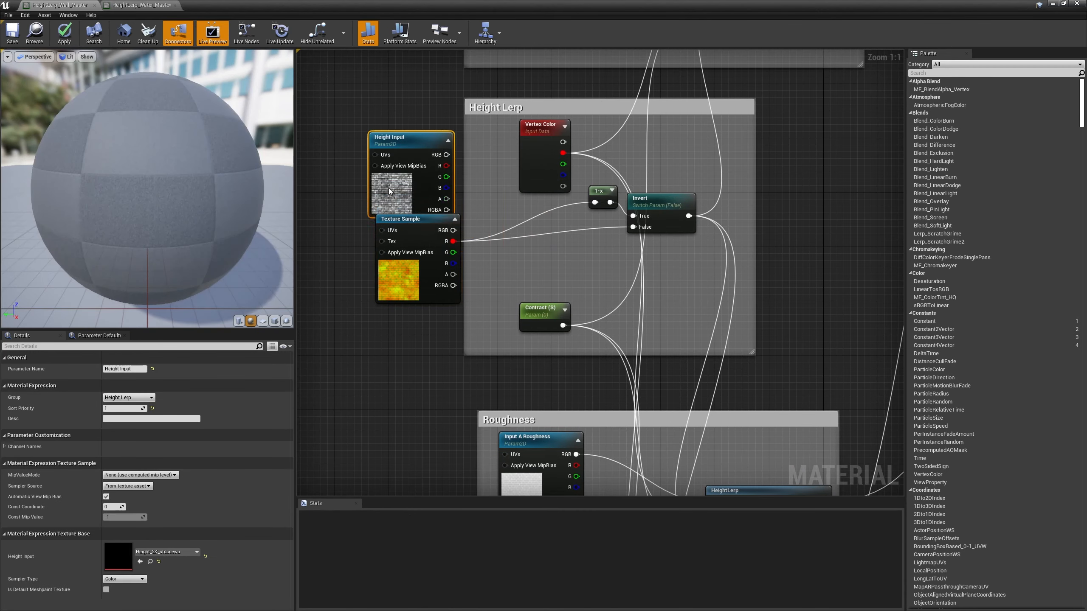
key(Delete)
drag(393, 268, 507, 255)
click(444, 260)
click(514, 266)
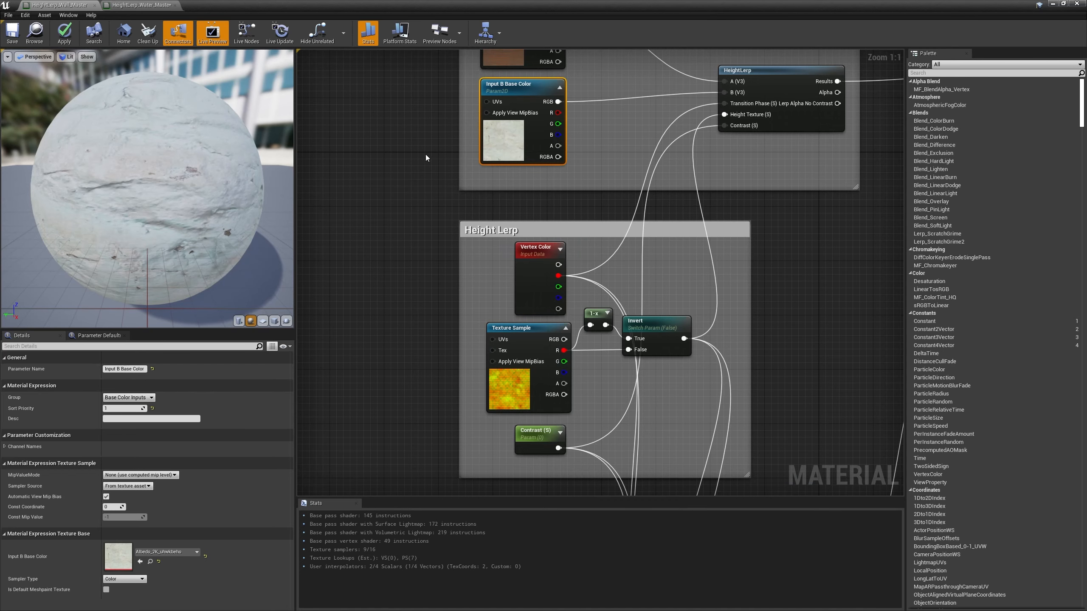
right_drag(427, 158, 453, 154)
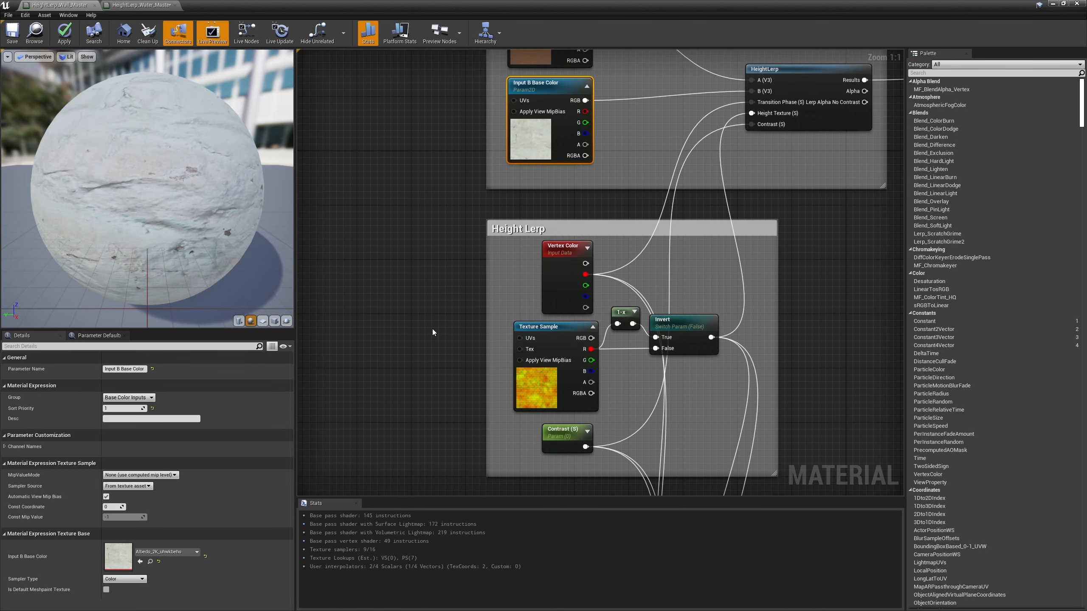
right_drag(433, 333, 449, 319)
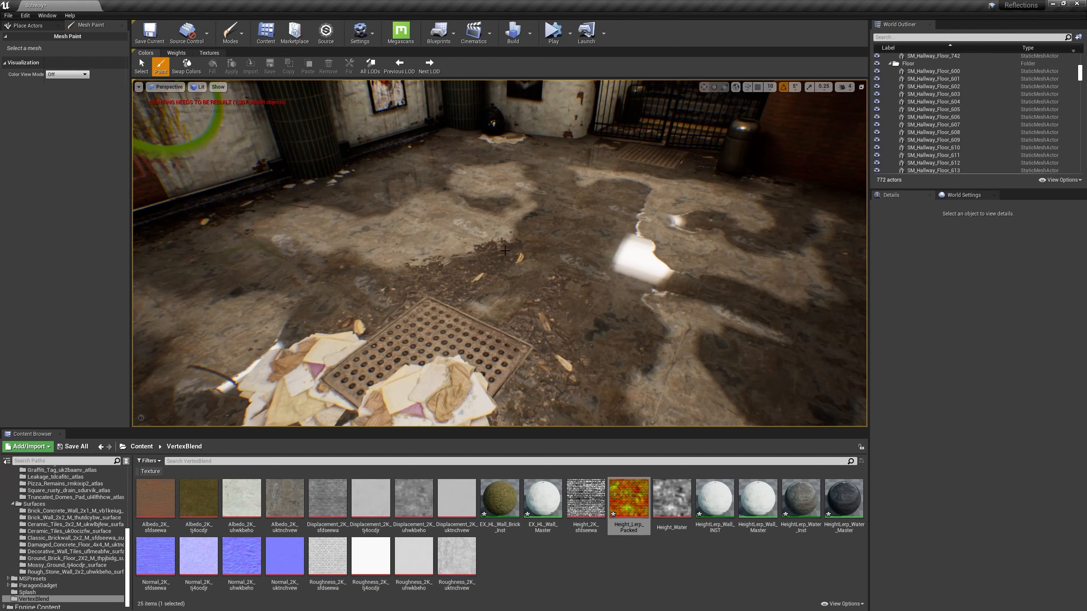
In the level, select the six adjoining hallway floor meshes around the metal grate for vertex painting.
ctrl+click(464, 197)
ctrl+click(489, 177)
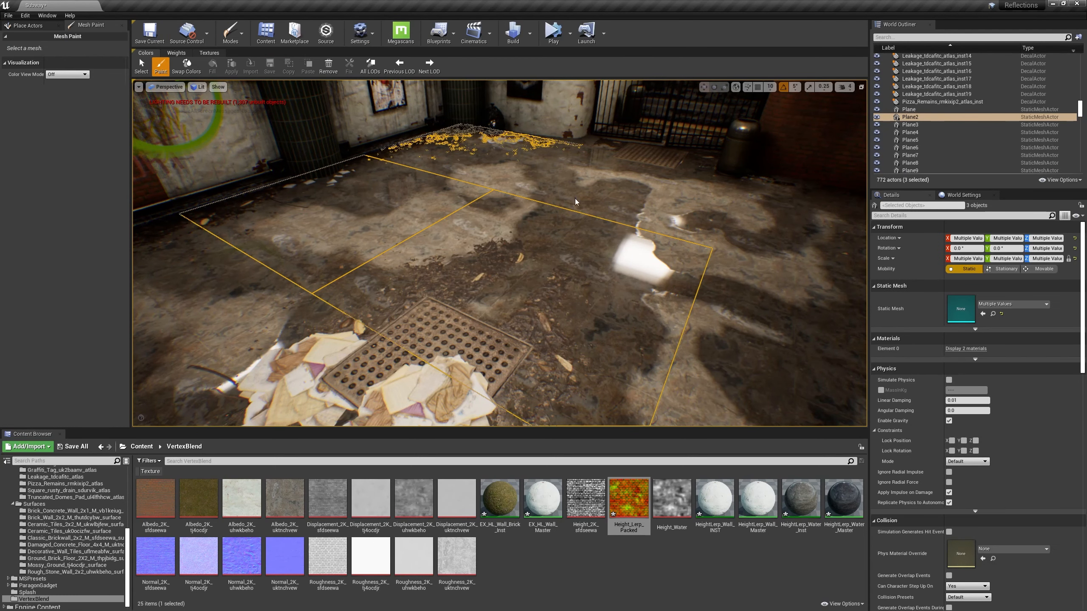
ctrl+click(509, 184)
click(489, 179)
ctrl+click(451, 202)
ctrl+click(479, 222)
ctrl+click(530, 189)
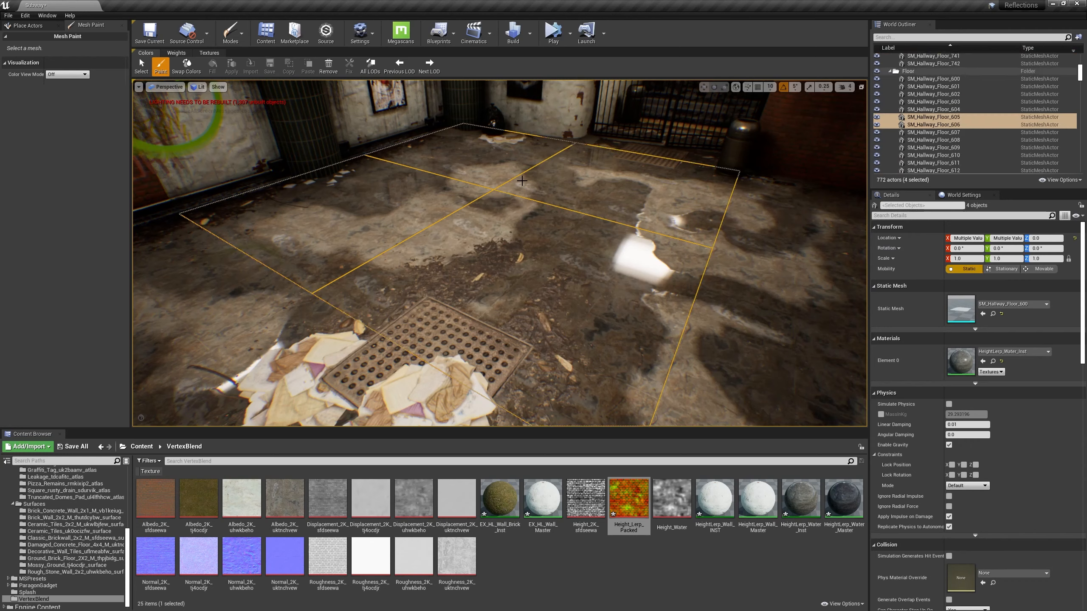
ctrl+click(753, 246)
ctrl+click(759, 291)
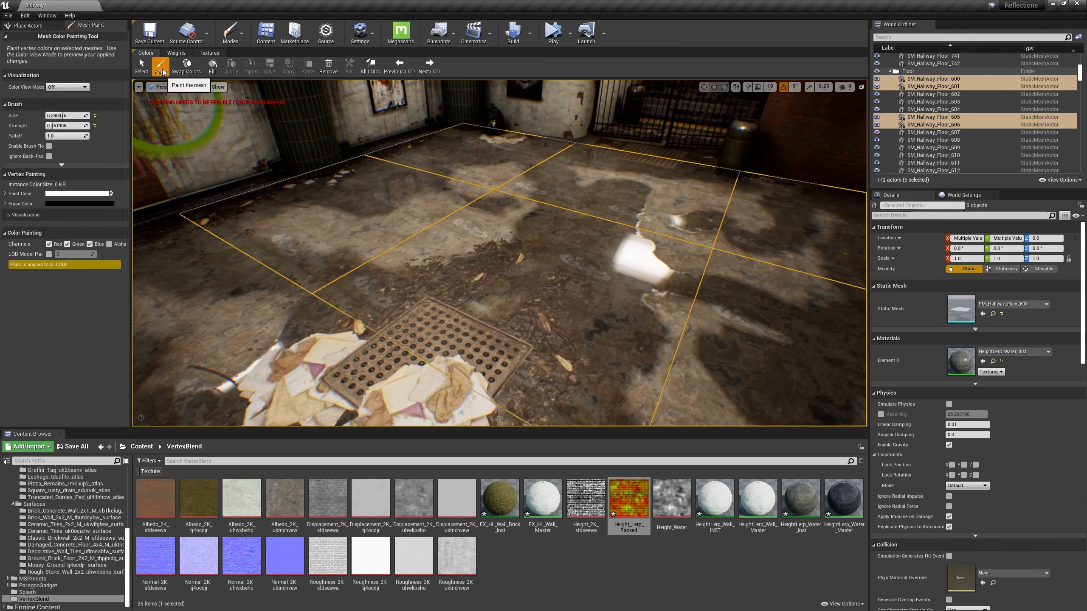
Set the paint brush strength to about 0.36 and paint white vertex color across the middle of the selected floor.
drag(59, 127, 68, 127)
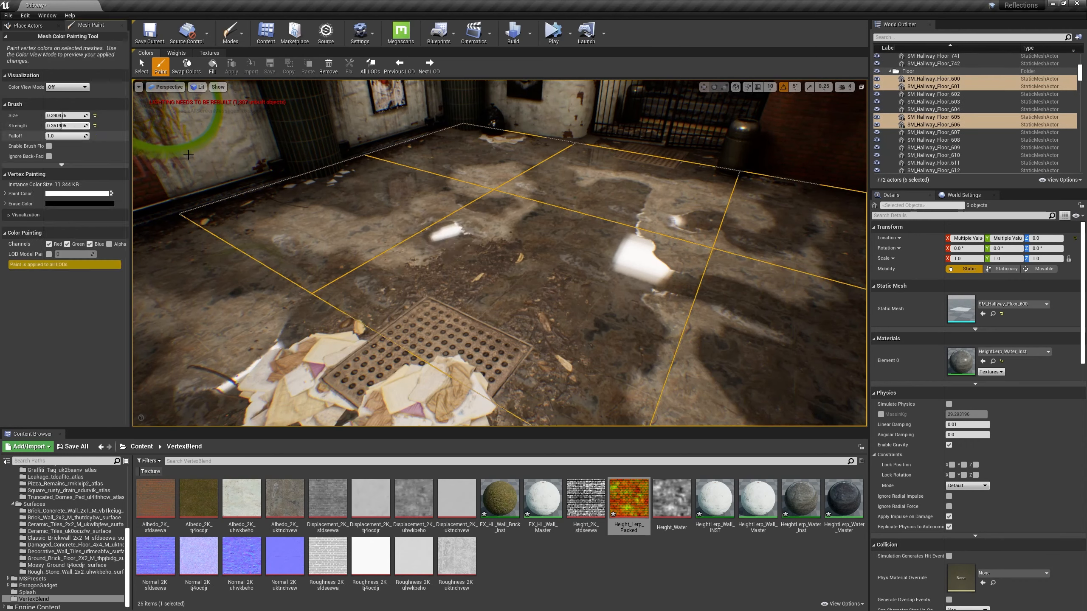
mouse_move(421, 224)
mouse_down()
mouse_move(531, 159)
mouse_move(496, 195)
mouse_move(509, 264)
mouse_move(492, 325)
mouse_move(437, 248)
mouse_move(404, 316)
mouse_move(689, 229)
mouse_up()
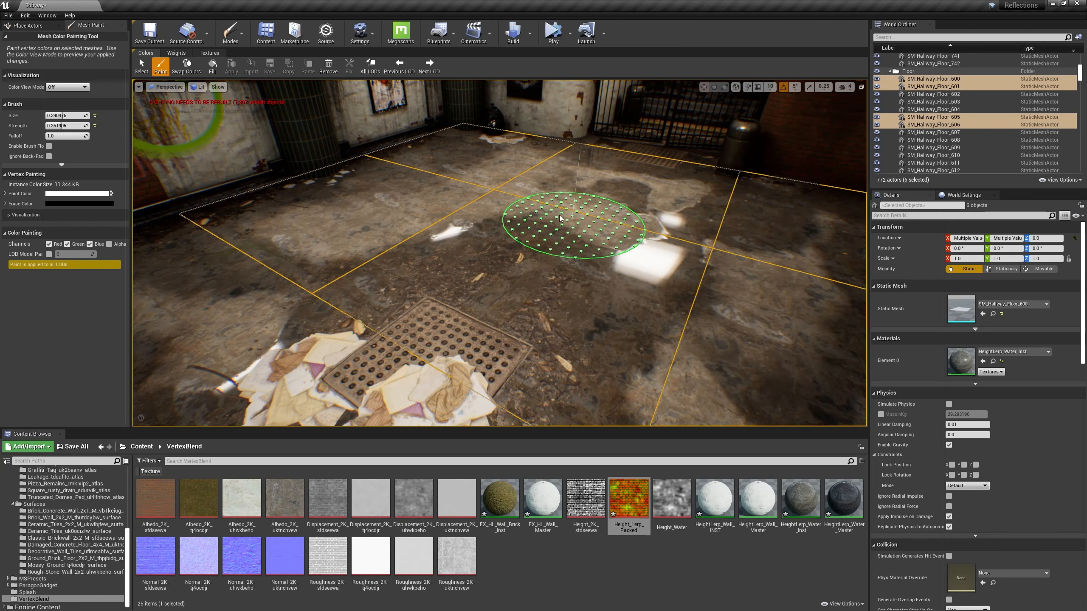
Open the floor's HeightLerp_Water_Inst material instance in a small window that leaves the painted floor in view.
double_click(963, 363)
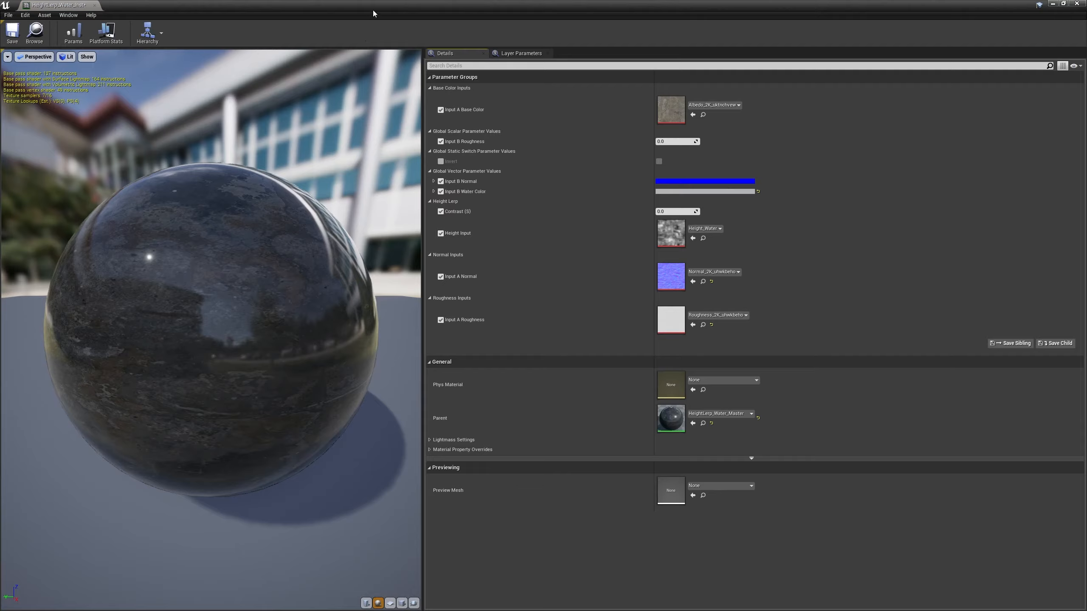
drag(373, 13, 143, 310)
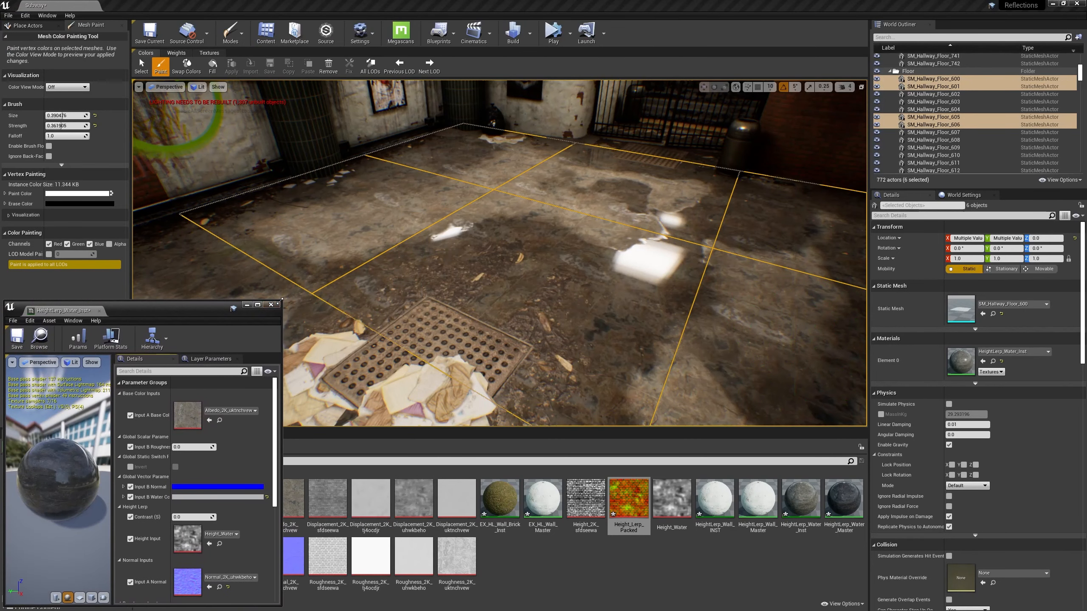
drag(341, 266, 400, 231)
Try a blue tint for Input B Water Color, then apply a muted grey-green tint instead.
click(260, 424)
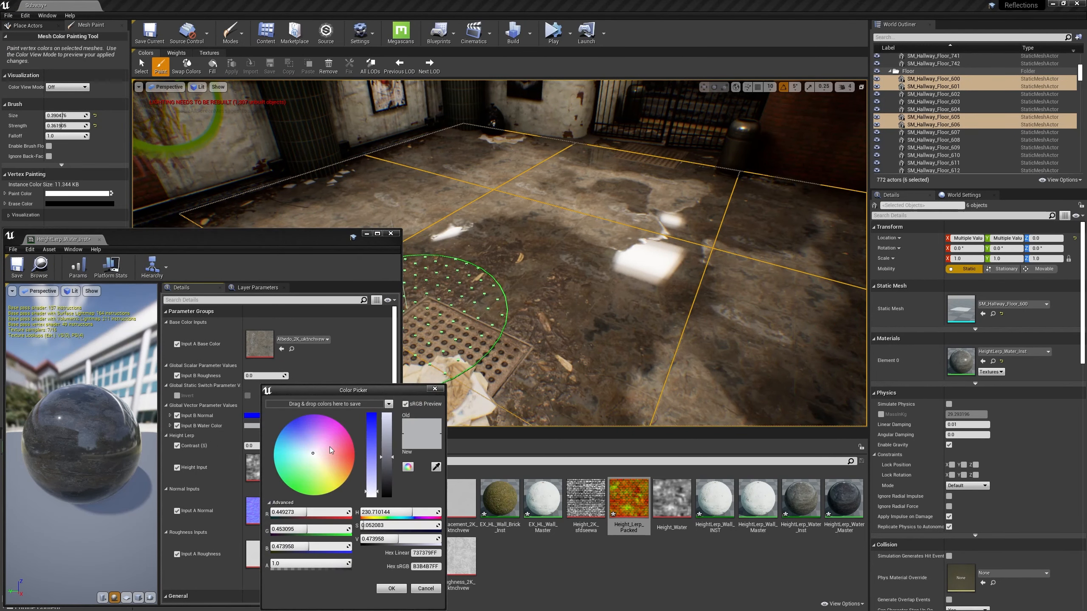
click(357, 465)
mouse_move(357, 466)
mouse_down()
mouse_move(339, 485)
mouse_move(298, 488)
mouse_move(307, 460)
mouse_move(294, 443)
mouse_up()
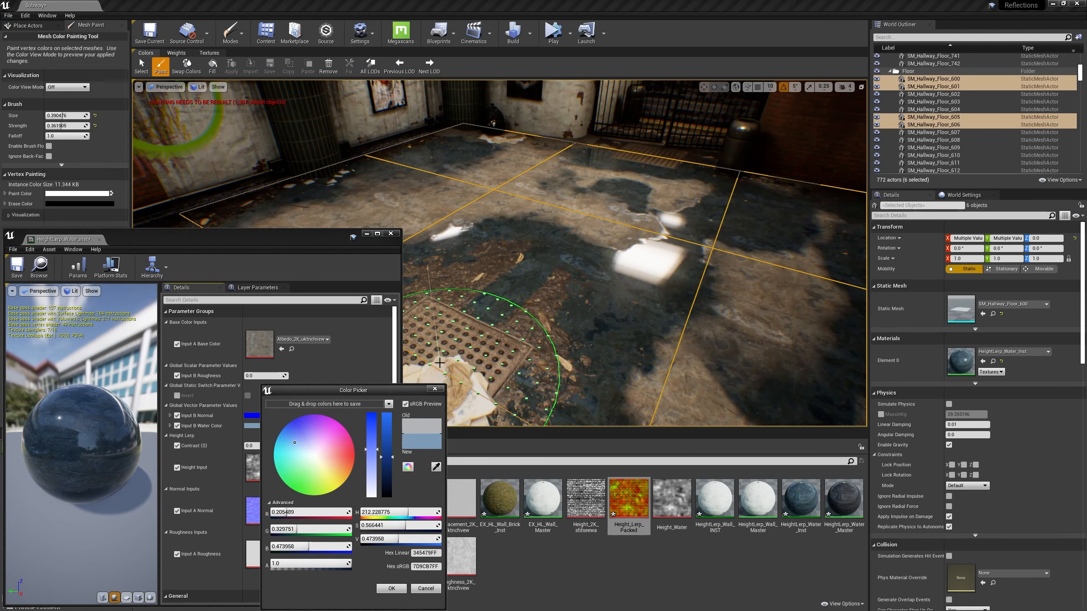
click(308, 456)
click(391, 588)
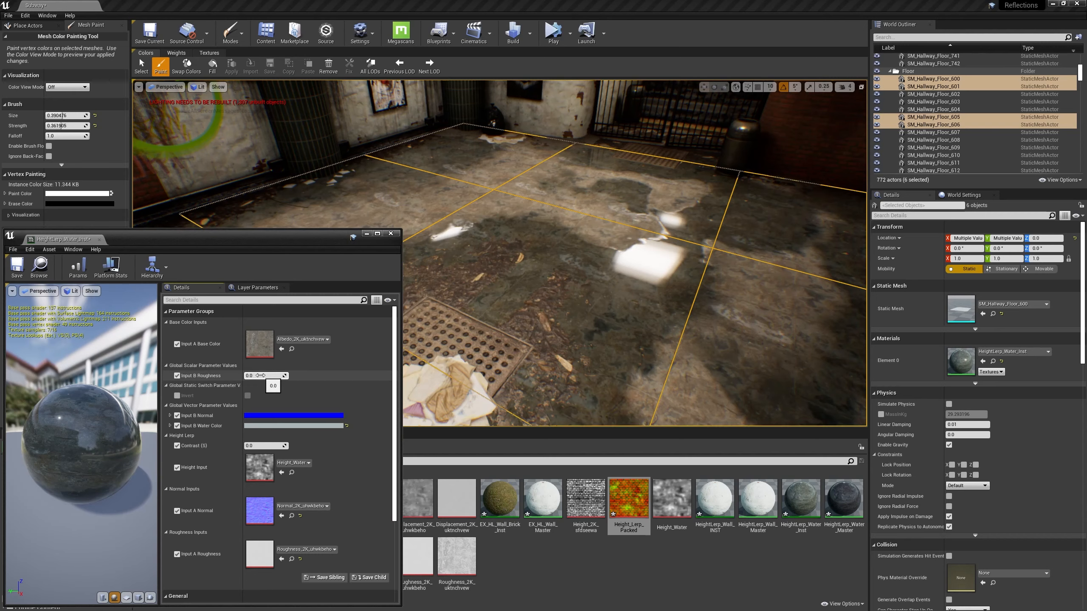
Keep Contrast at 0.0, raise Input B Roughness to just below 0.1, and inspect the water reflections at a low angle.
drag(260, 446, 243, 445)
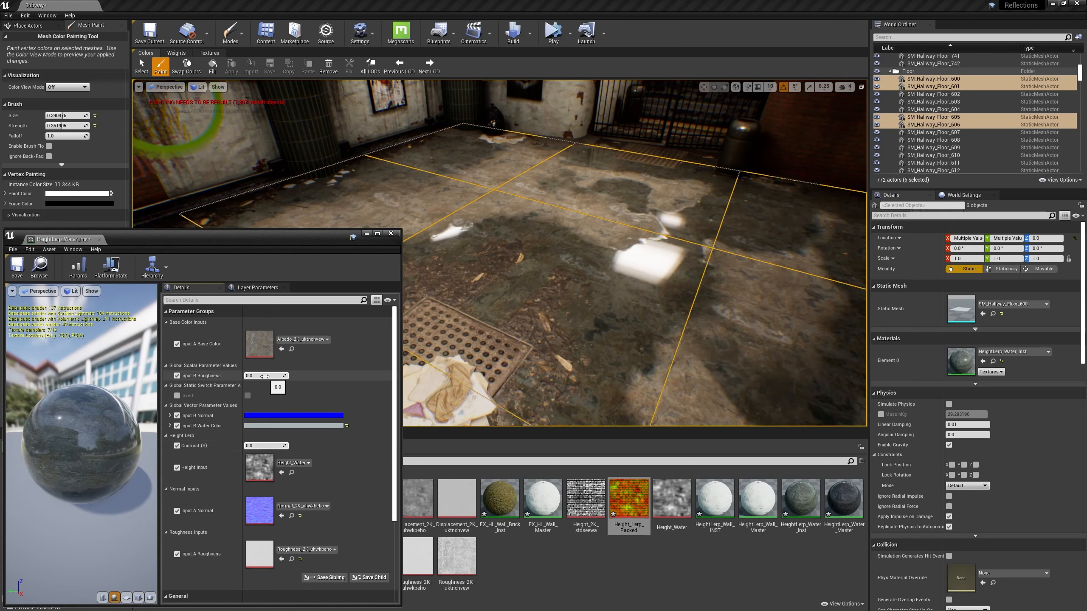
drag(274, 375, 305, 376)
mouse_move(621, 295)
right_down()
mouse_move(616, 281)
mouse_move(637, 272)
right_up()
drag(599, 343, 569, 339)
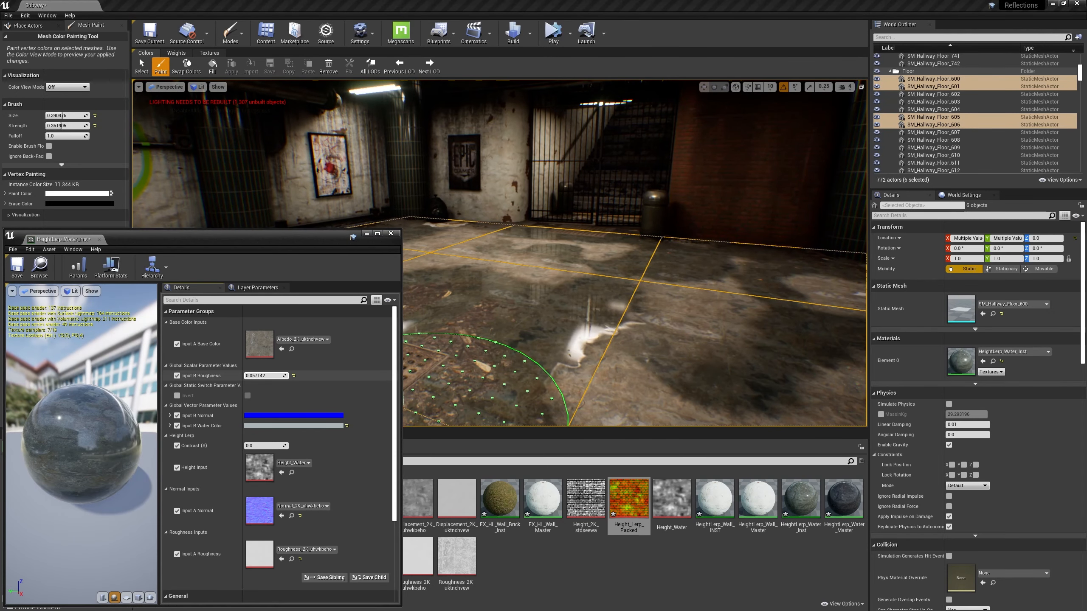